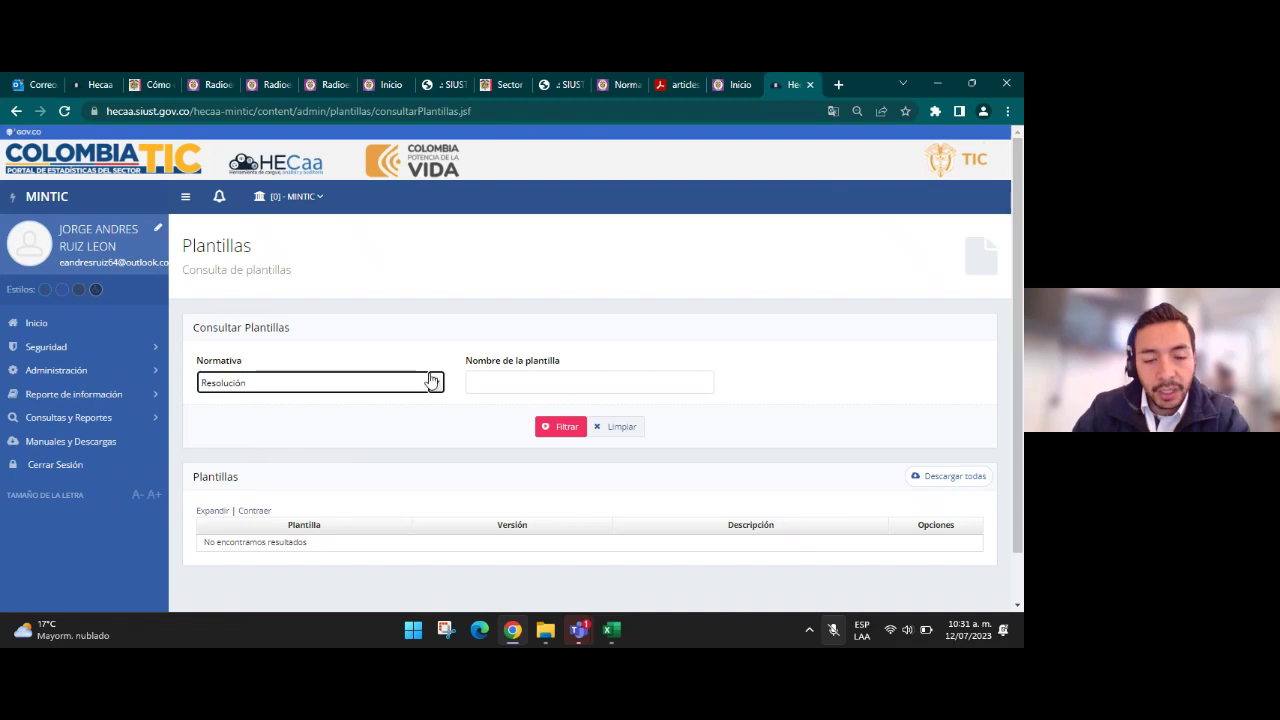
Filter the templates with Normativa set to Todos
click(434, 381)
click(220, 440)
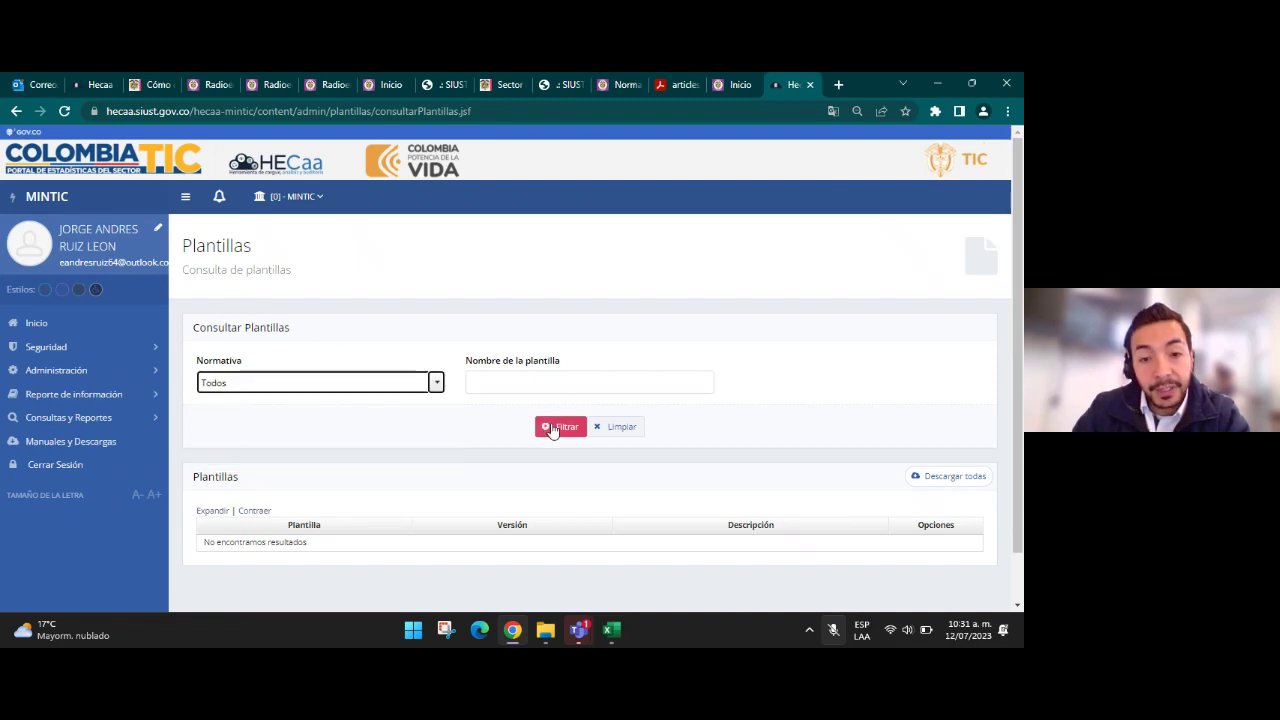
click(545, 429)
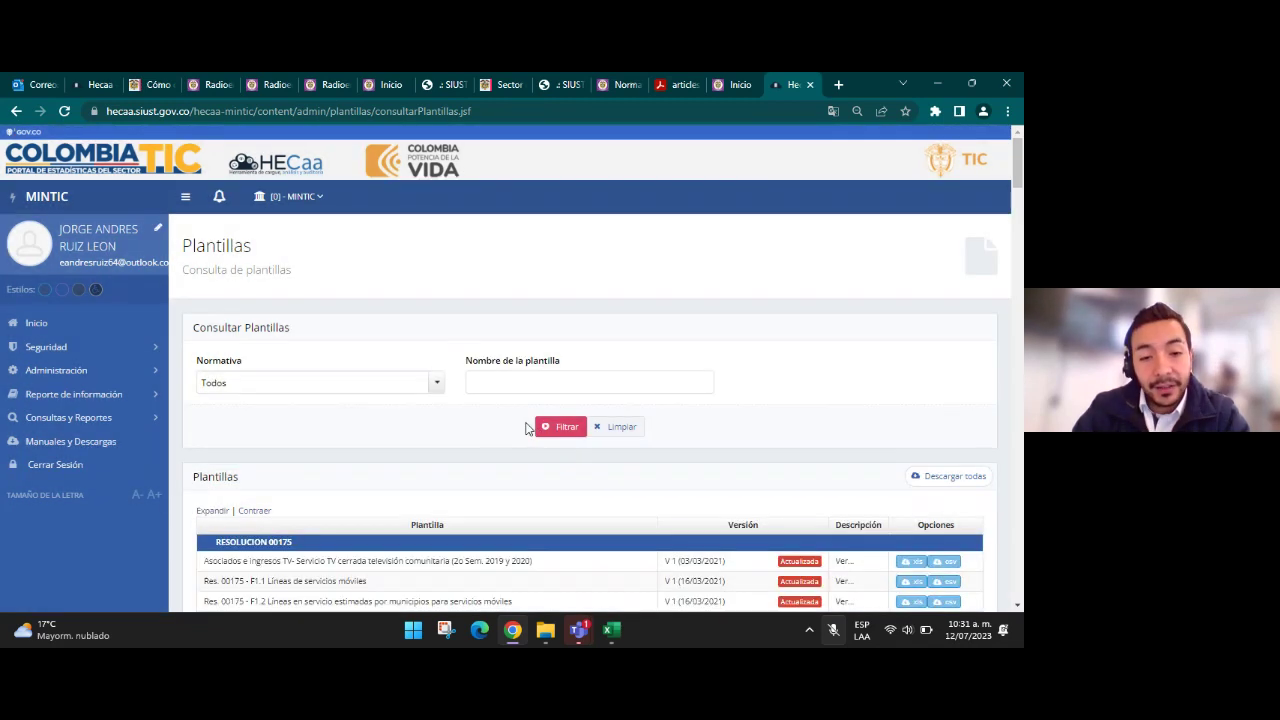
Examine the template list by resolution, focusing on formats F8 and F9 for radiodifusión sonora under RESOLUCION 00175
scroll(471, 427, down, 5)
scroll(471, 427, down, 1)
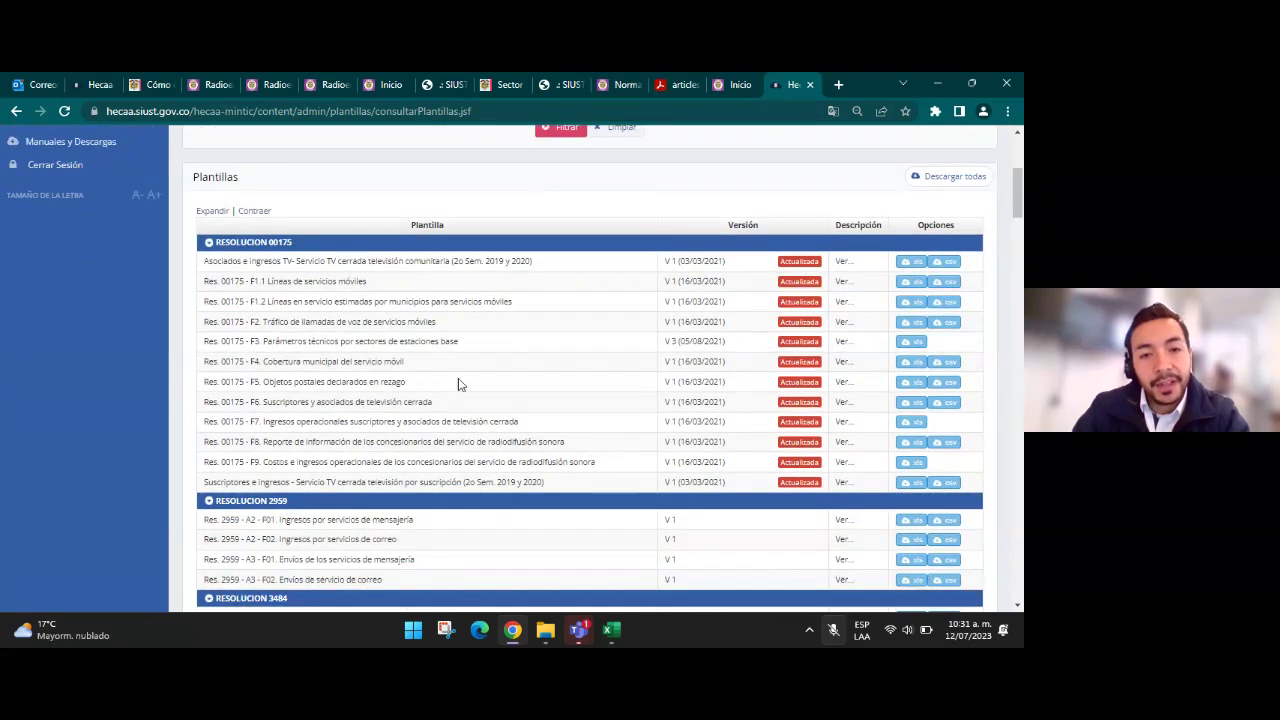
scroll(440, 333, down, 15)
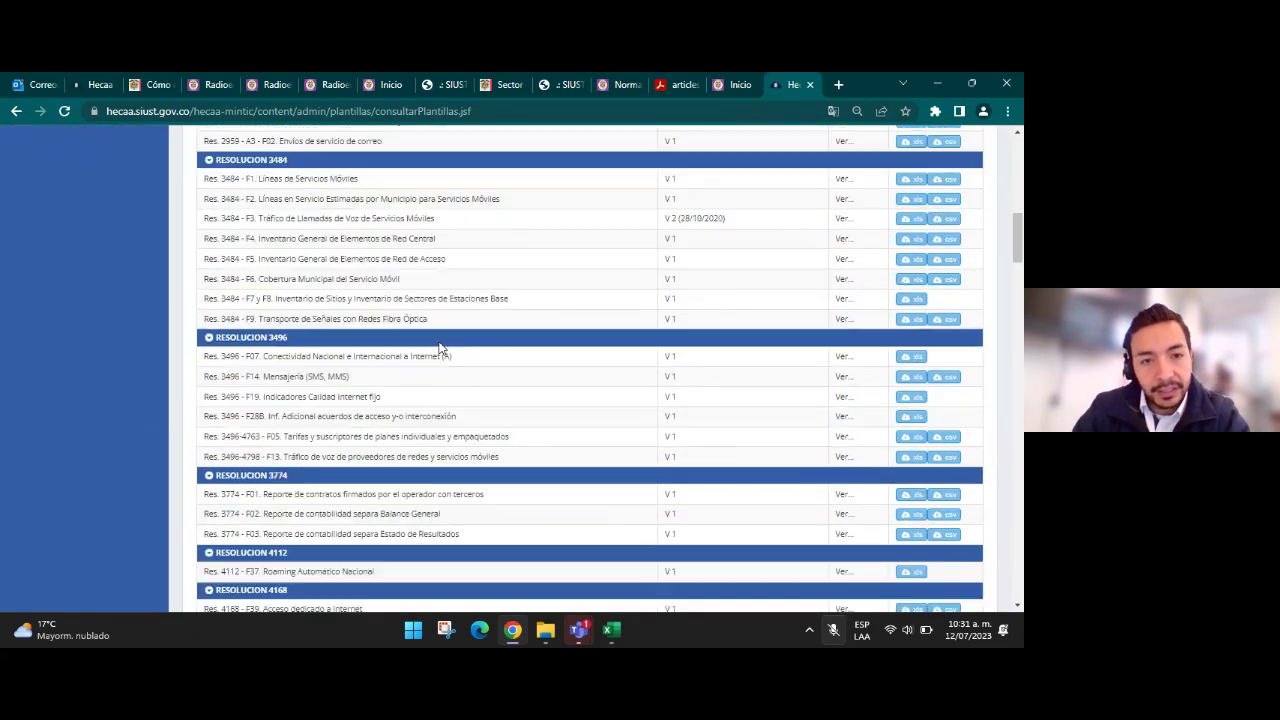
scroll(440, 347, up, 15)
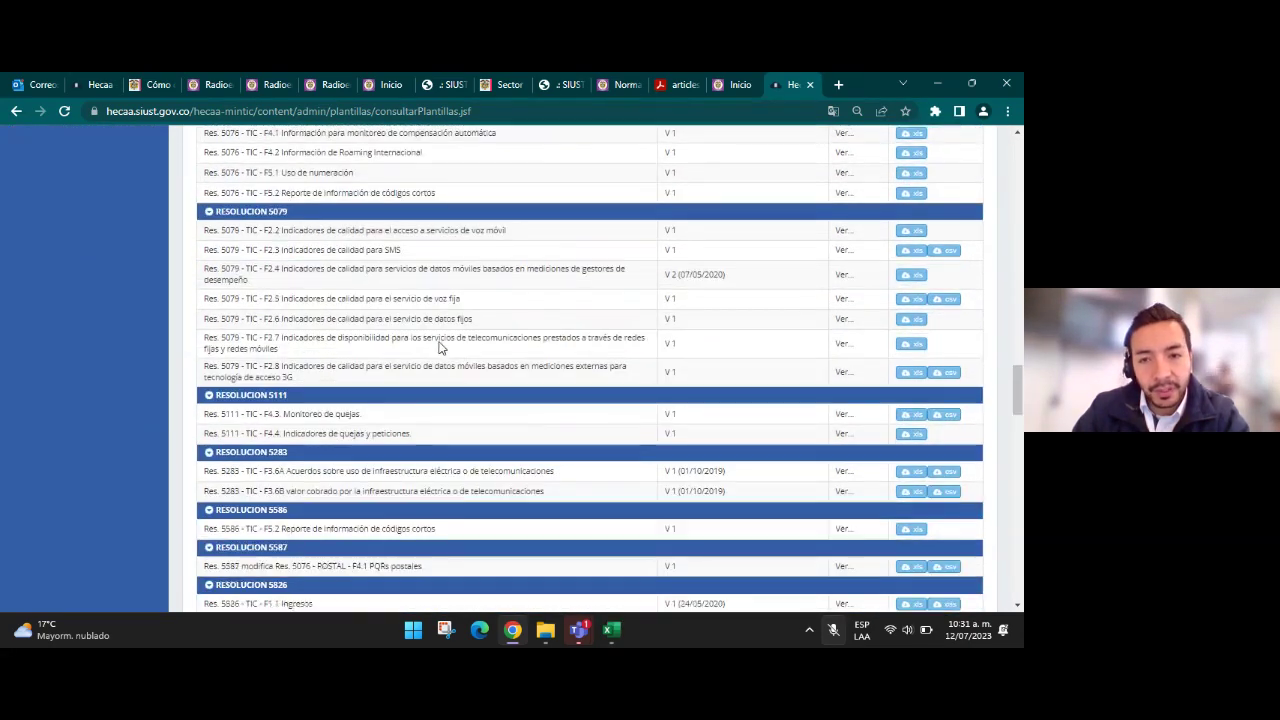
scroll(440, 347, up, 8)
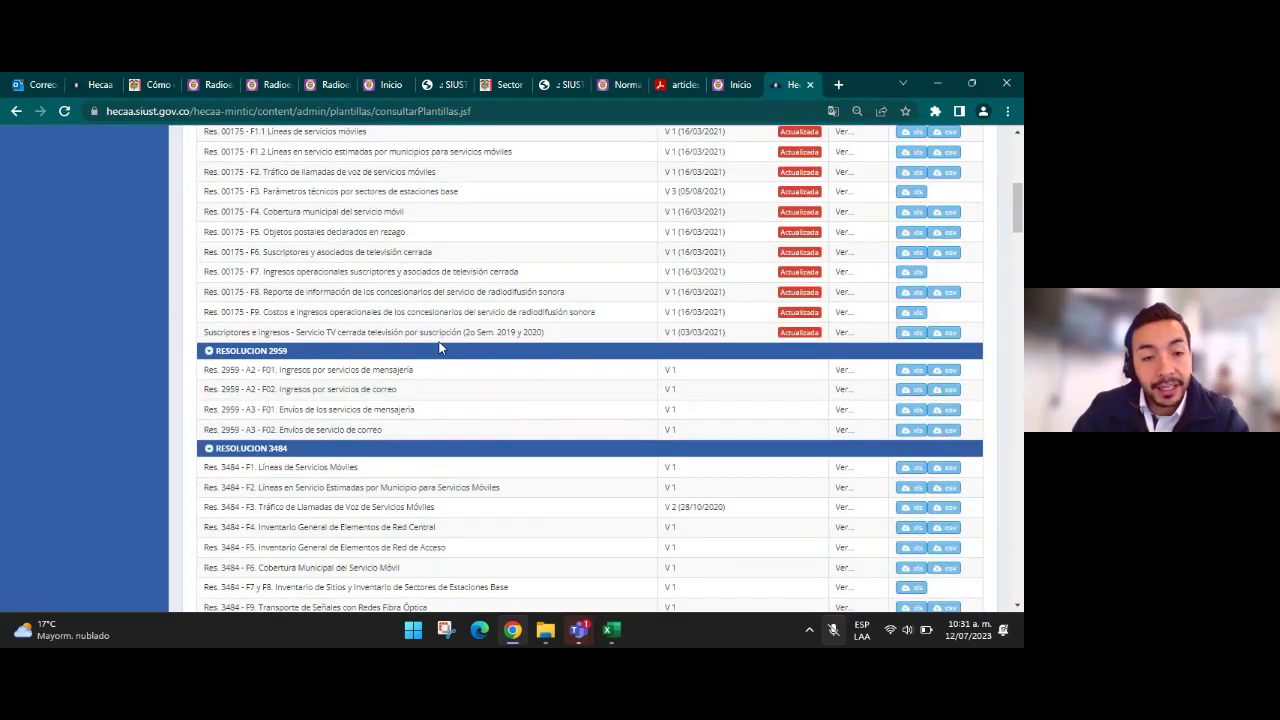
scroll(450, 345, up, 3)
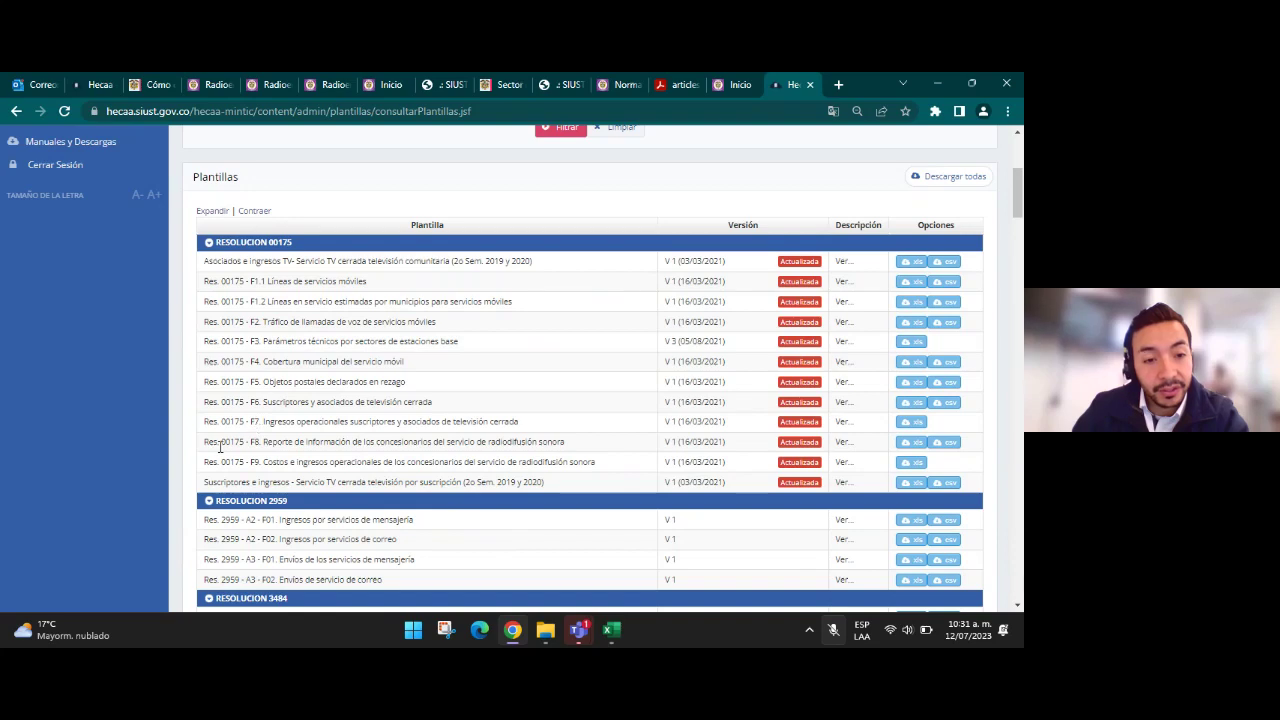
double_click(240, 441)
drag(249, 438, 269, 436)
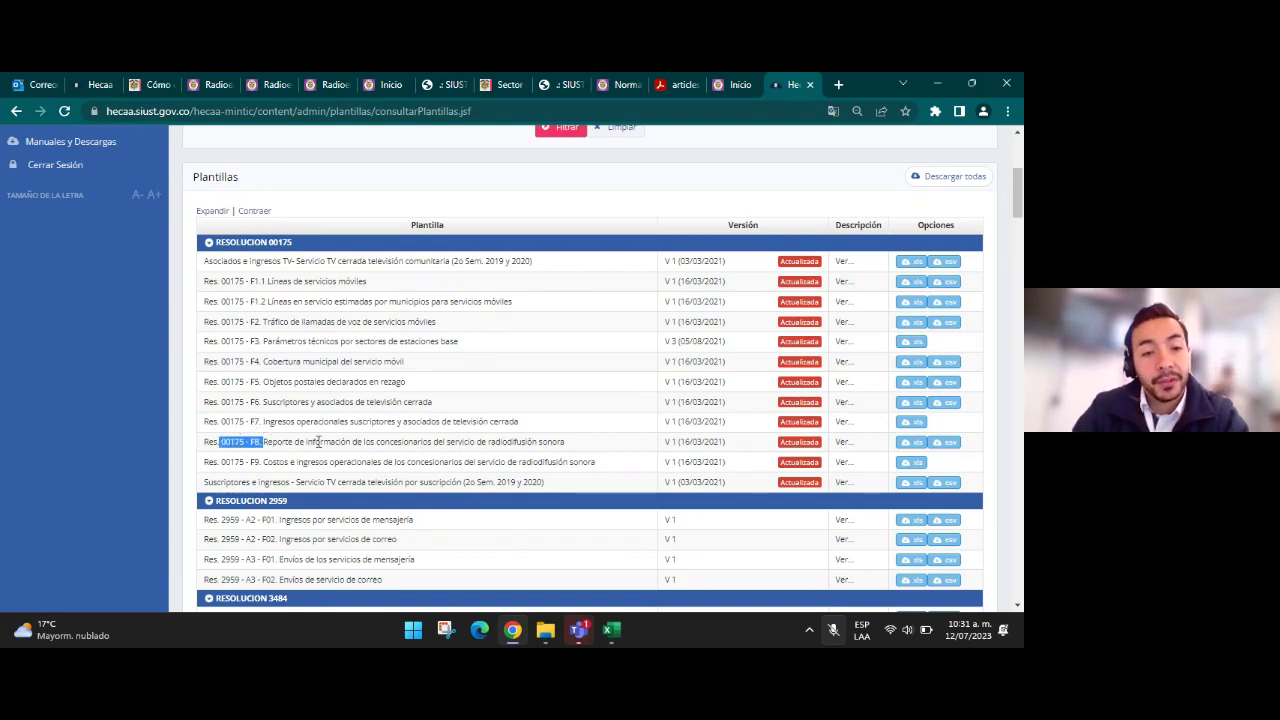
scroll(318, 441, down, 1)
drag(207, 389, 345, 390)
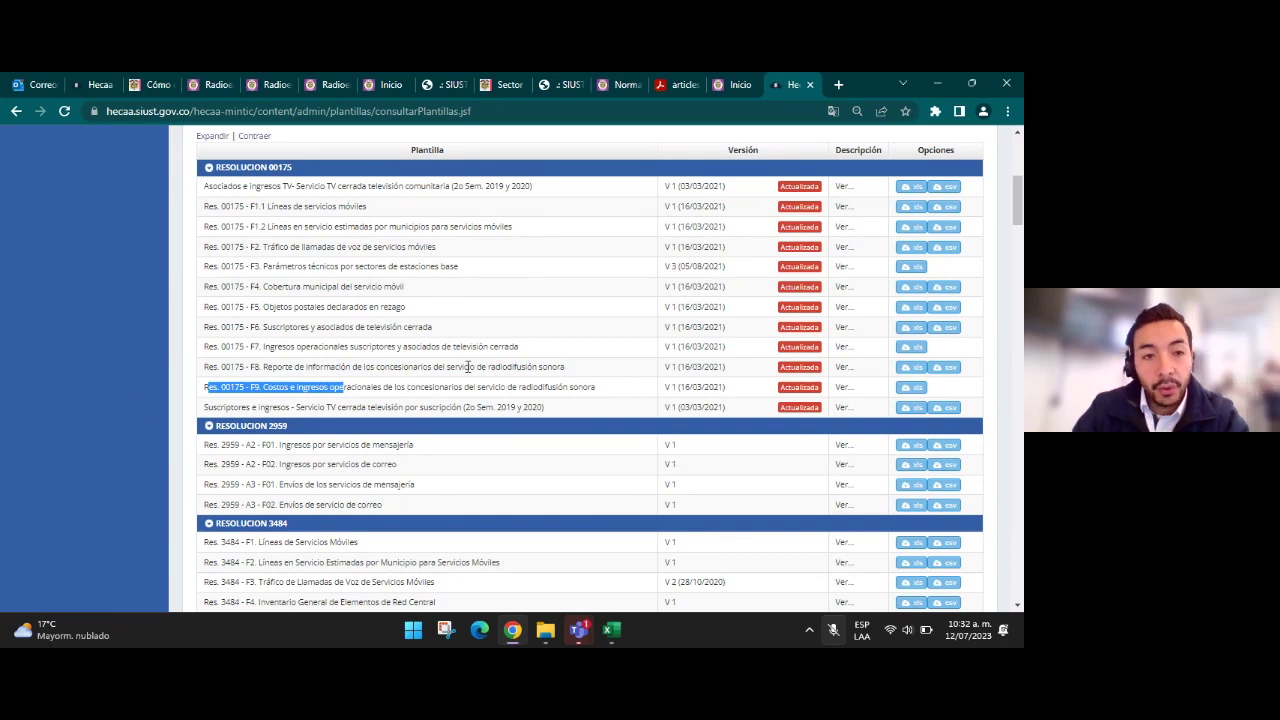
scroll(407, 362, up, 2)
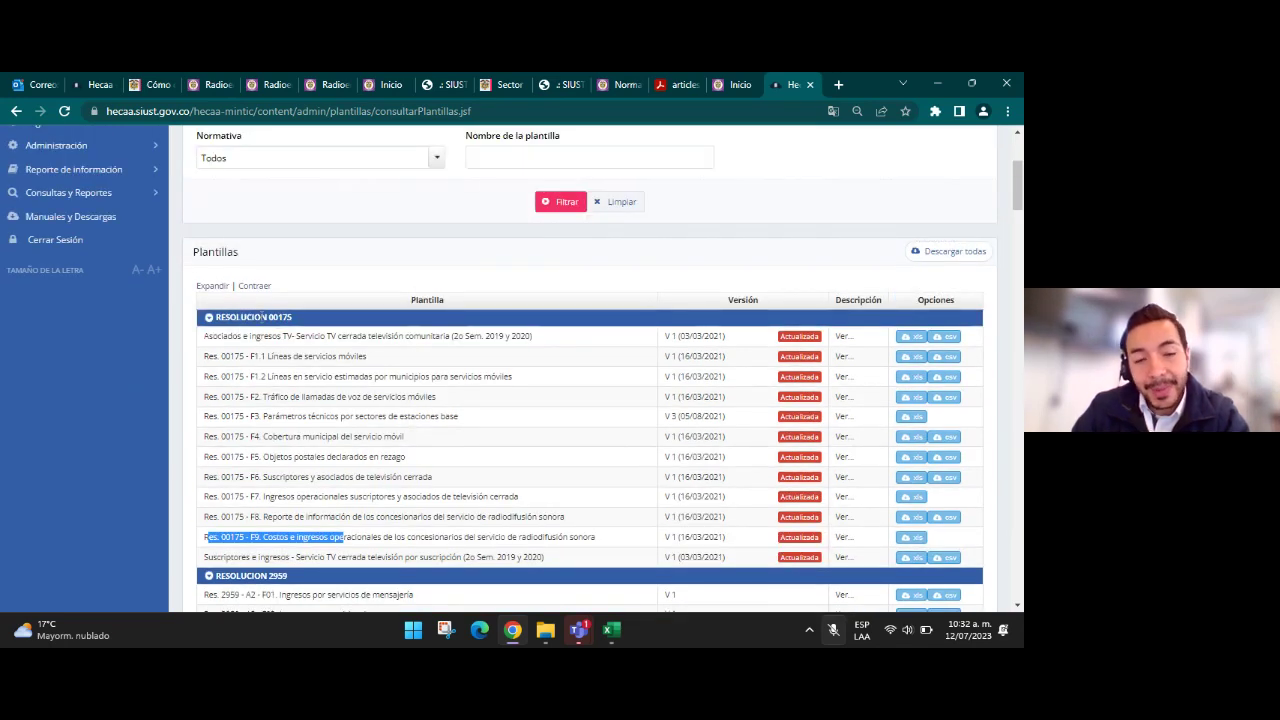
scroll(410, 362, down, 2)
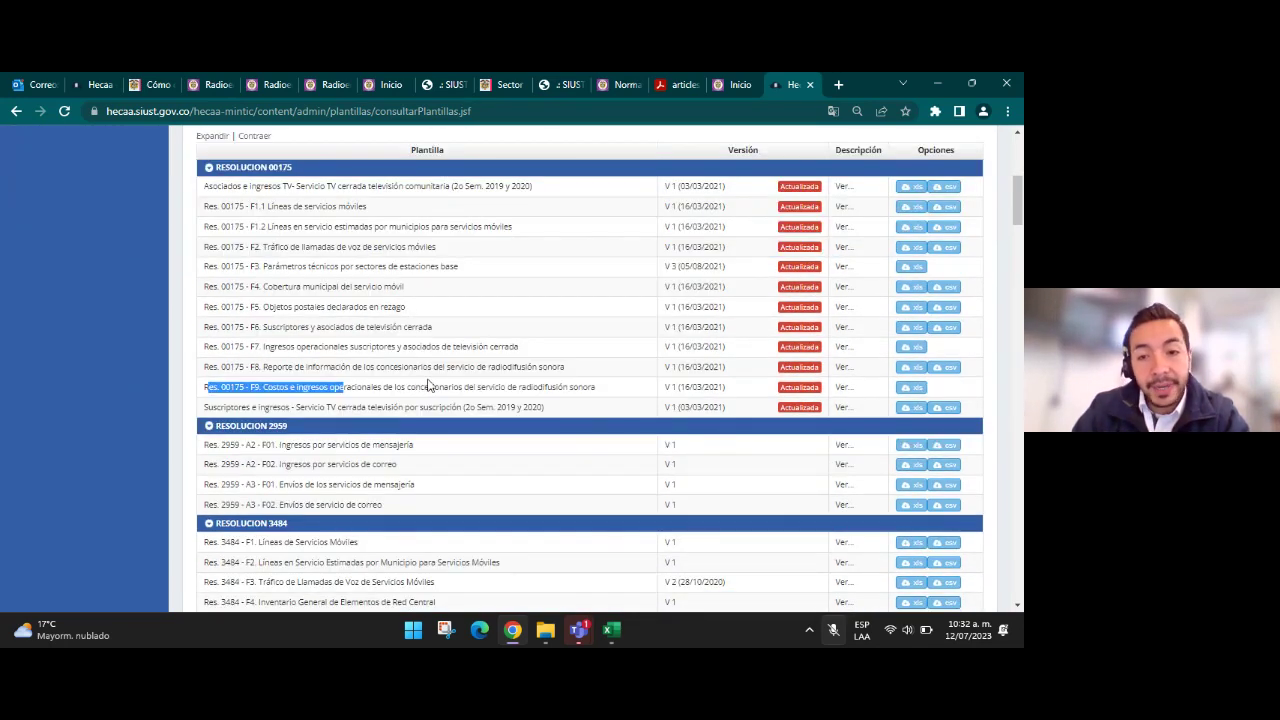
Download the xls template for Res. 00175 - F8, open the downloaded workbook in Excel and enable editing
click(910, 368)
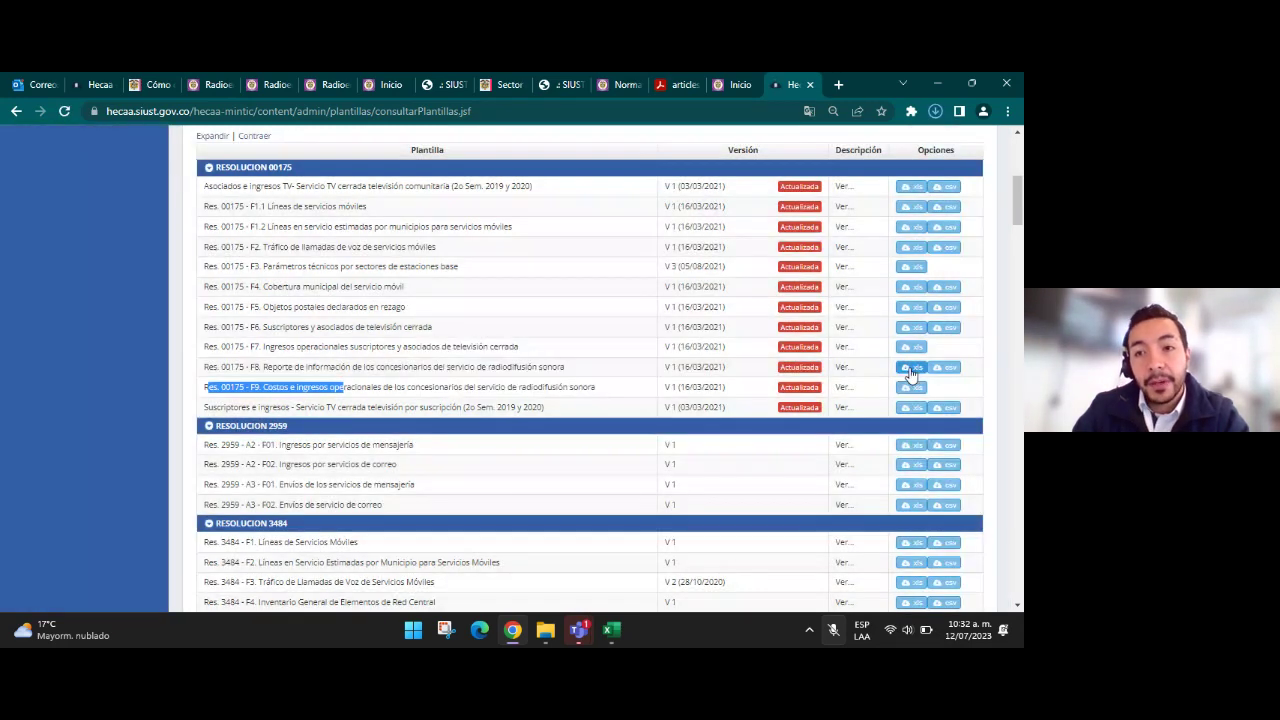
click(933, 114)
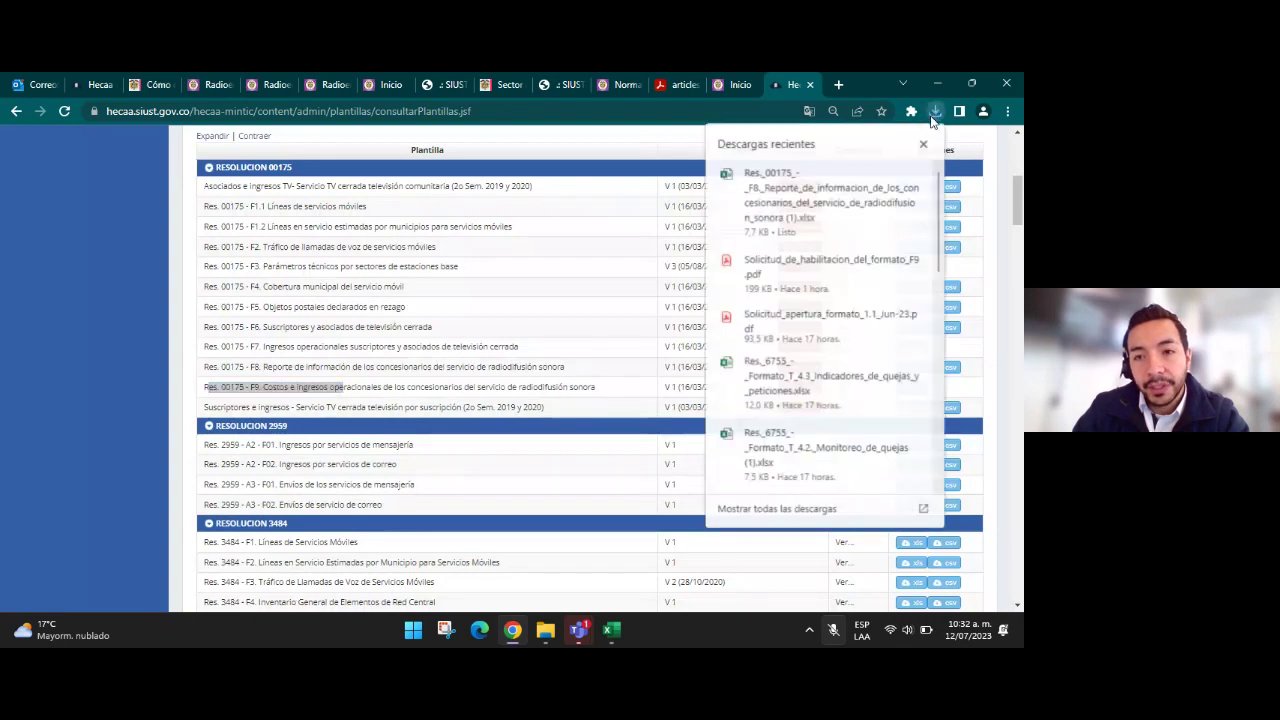
click(796, 207)
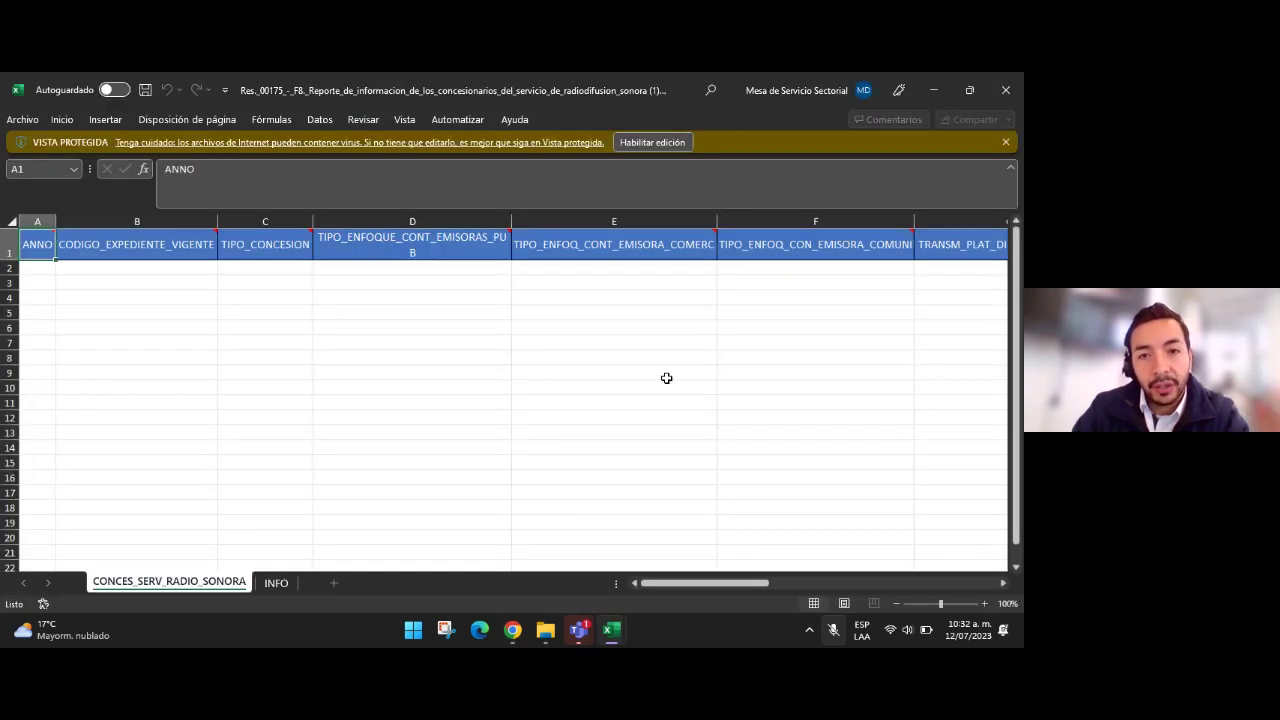
click(656, 145)
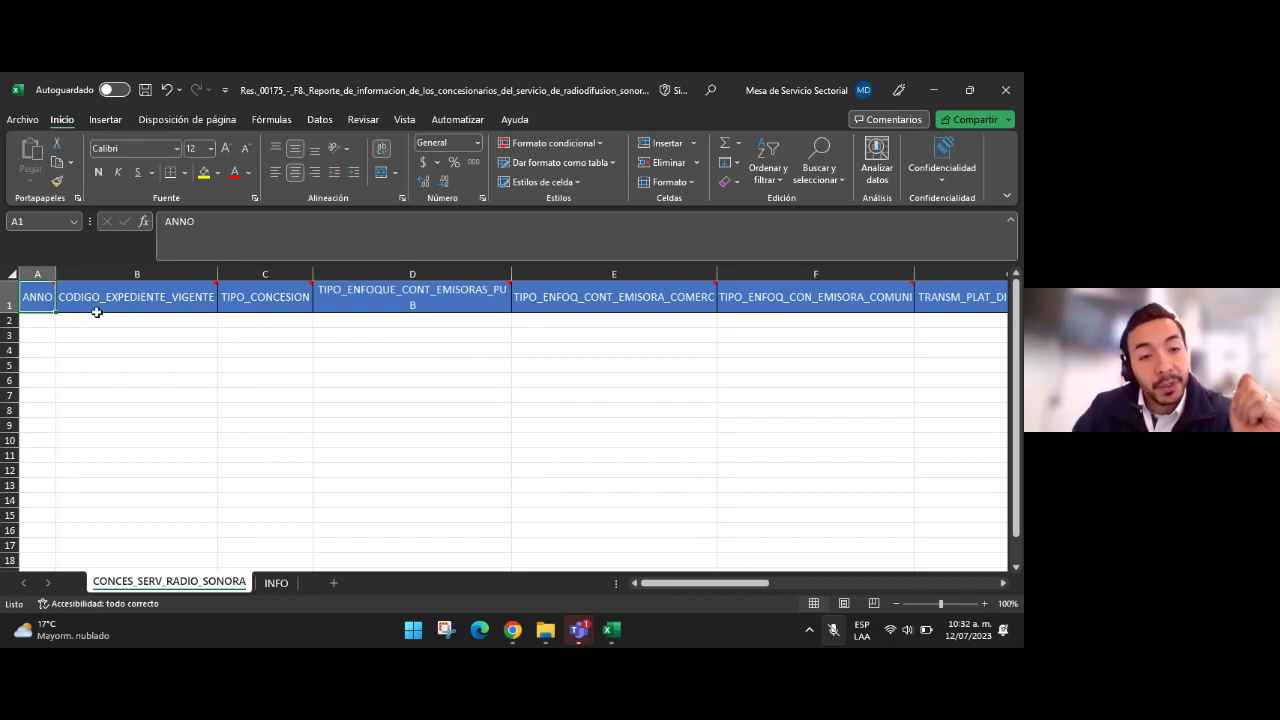
Review the header notes from ANNO through TIPO_ENFOQUE_CONT_EMISORAS_PUB on the CONCES_SERV_RADIO_SONORA sheet
mouse_move(405, 305)
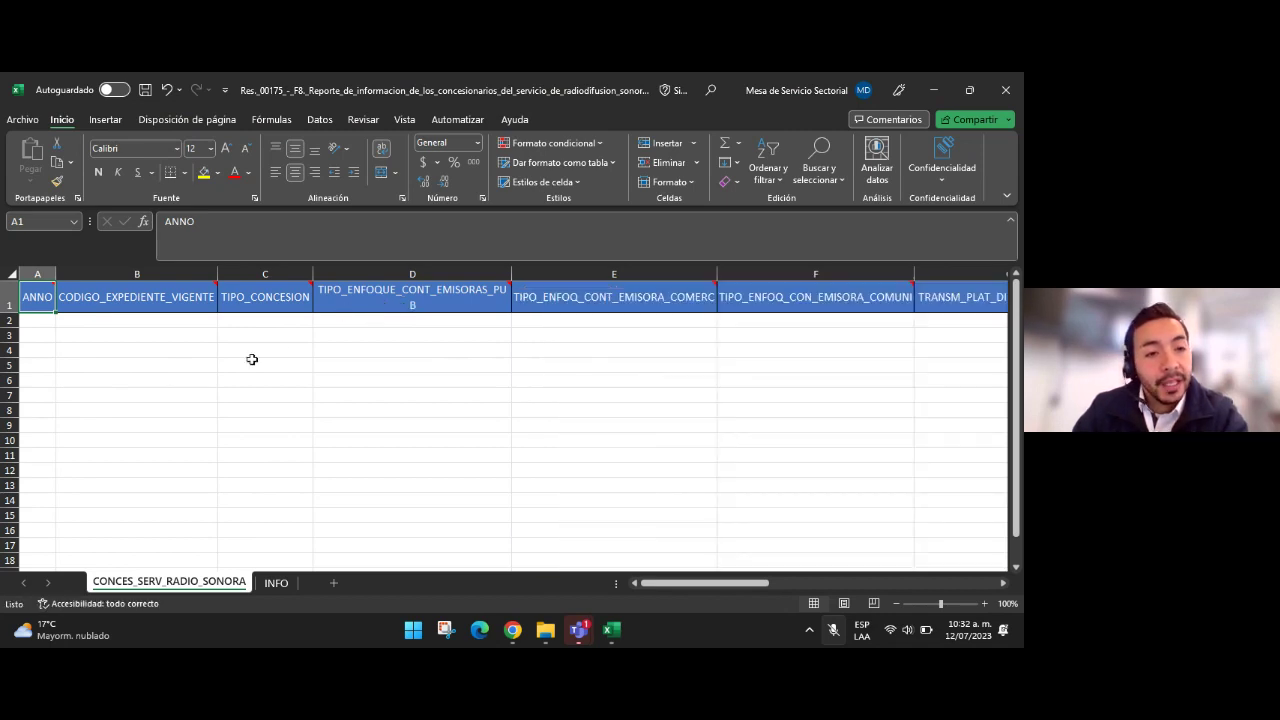
click(213, 362)
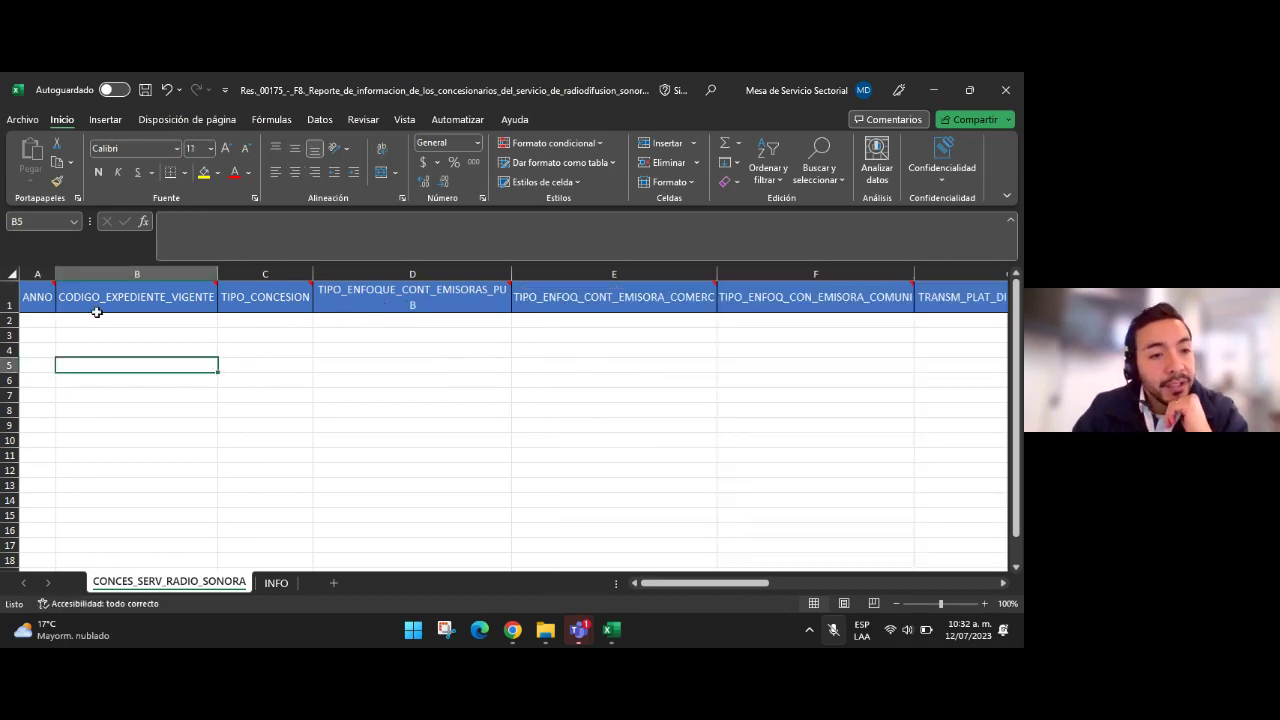
mouse_move(40, 310)
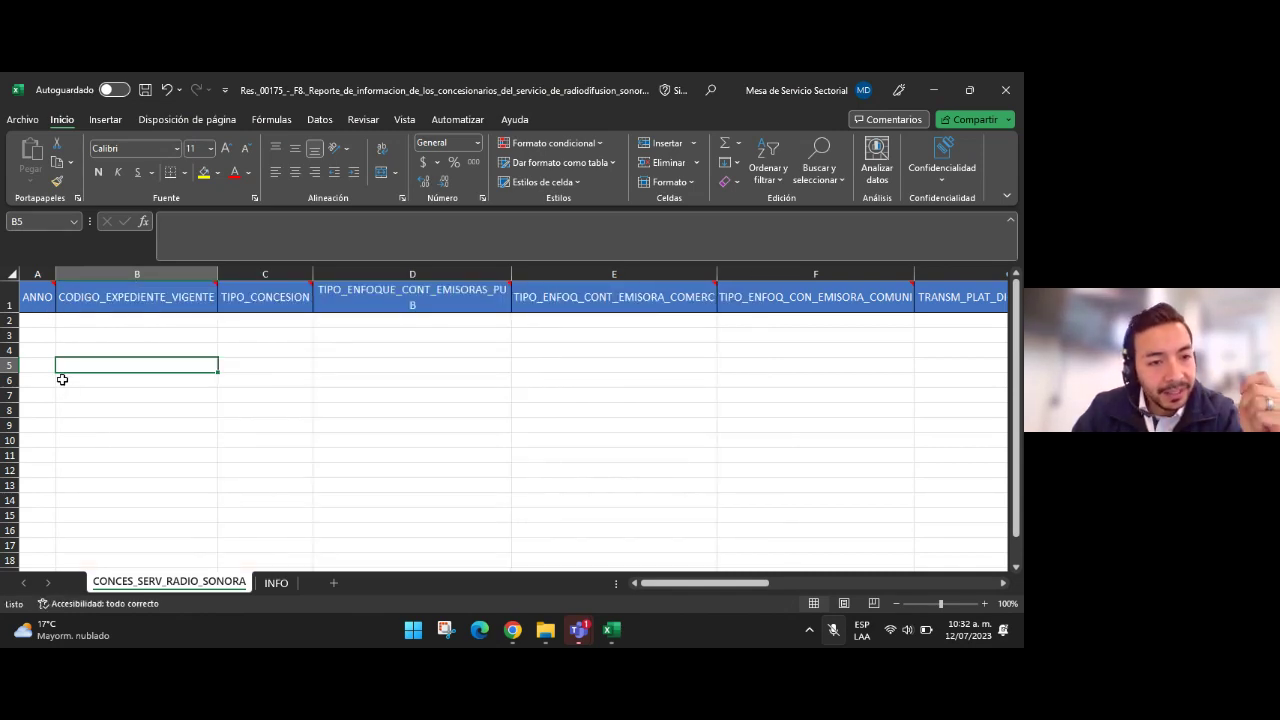
mouse_move(53, 289)
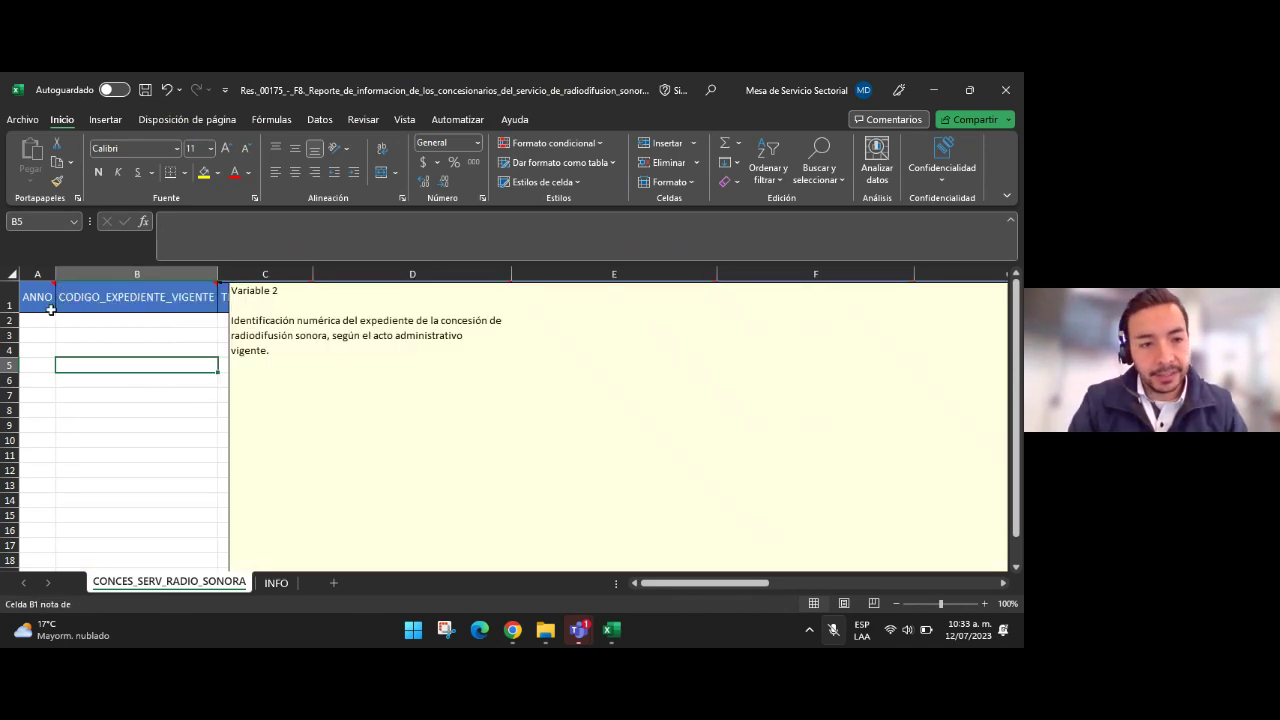
mouse_move(175, 300)
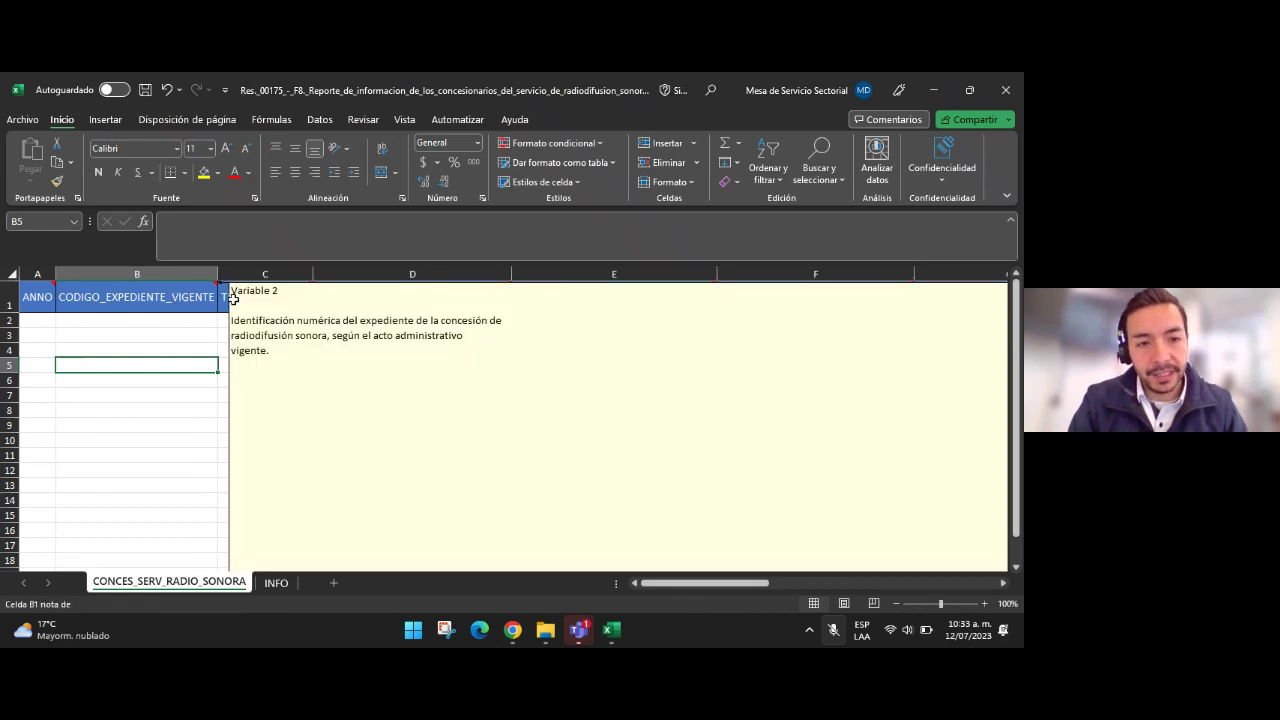
click(37, 318)
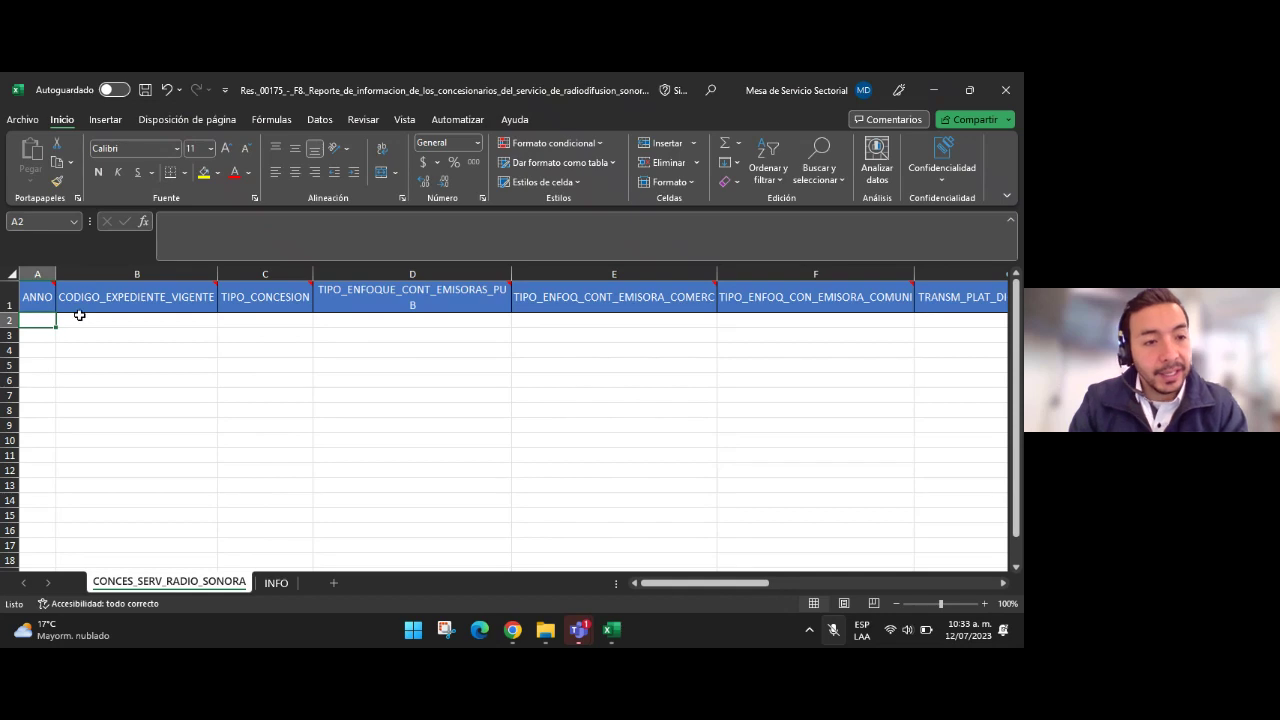
click(110, 305)
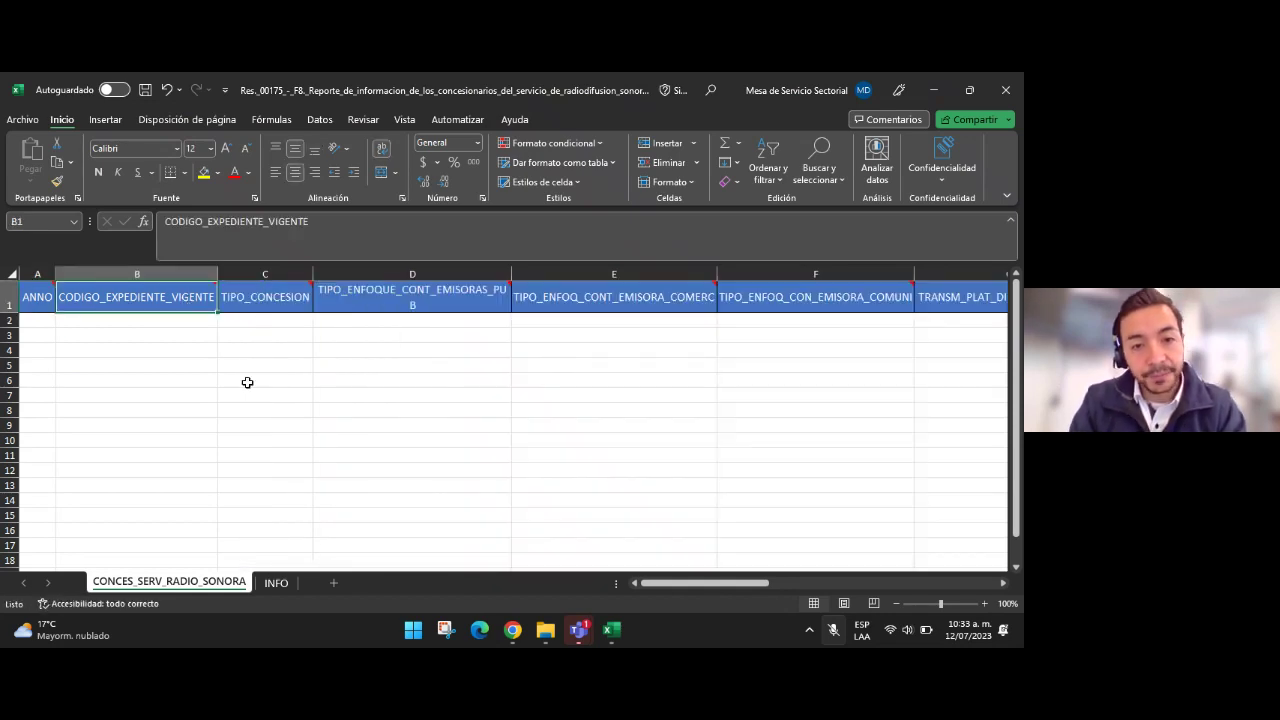
click(315, 392)
key(Right)
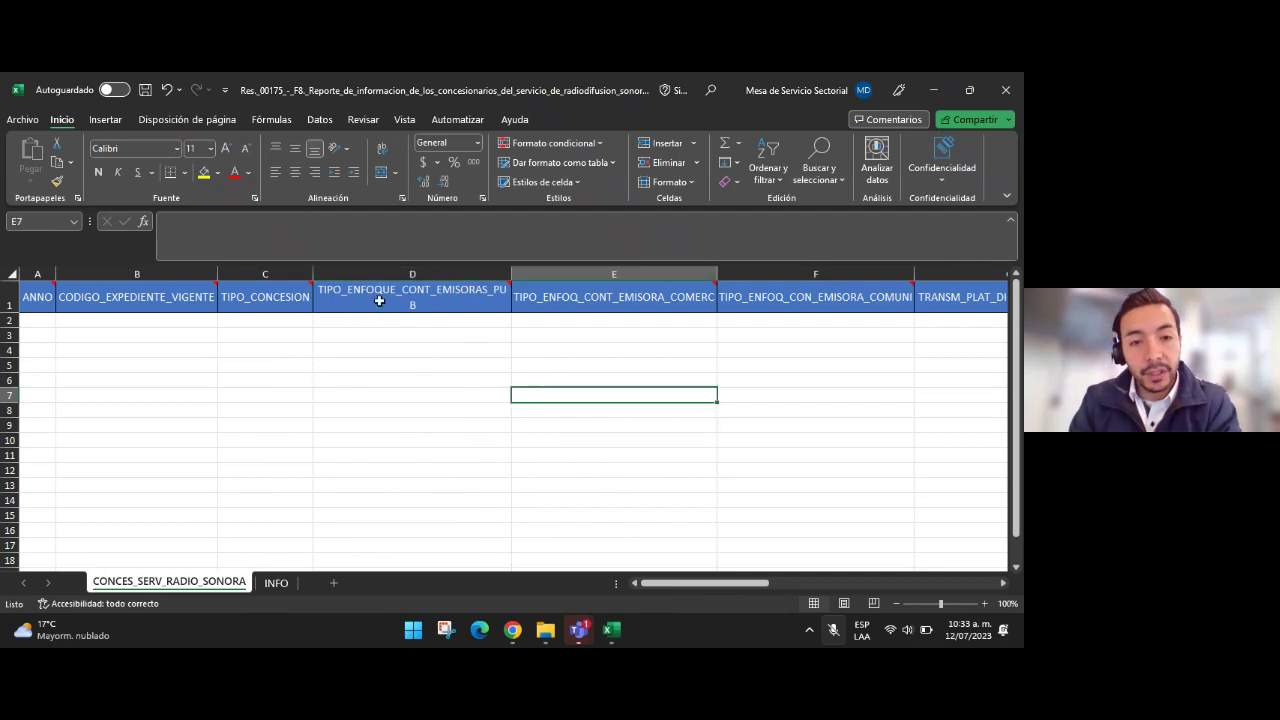
mouse_move(382, 299)
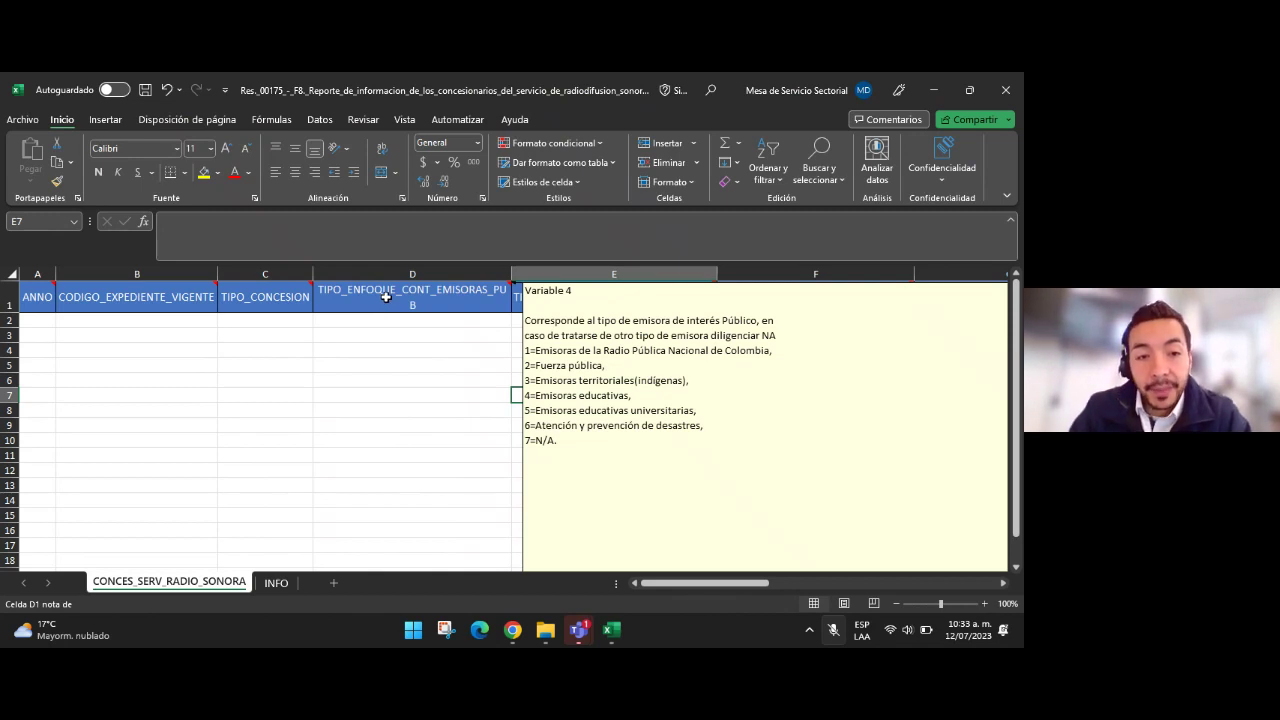
In row 2, enter 1 for TIPO_CONCESION and 7 for TIPO_ENFOQUE_CONT_EMISORAS_PUB, following the codes in the header notes
mouse_move(275, 296)
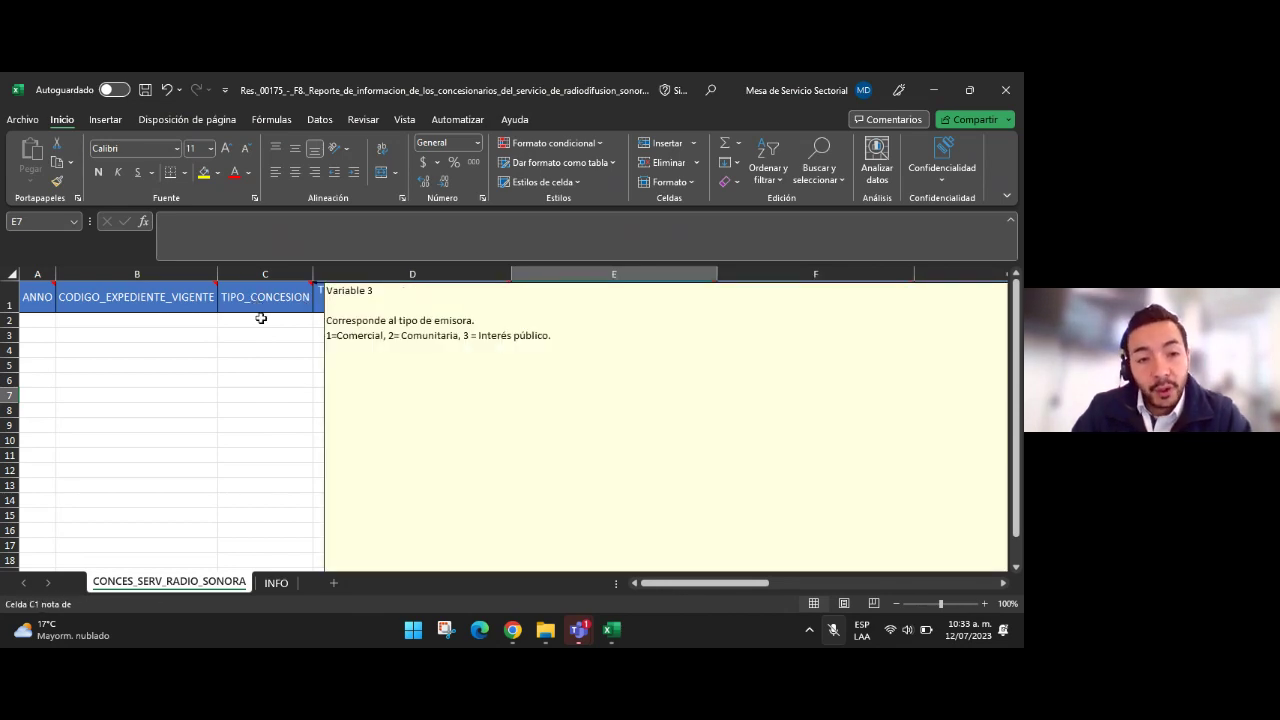
click(262, 319)
text(1)
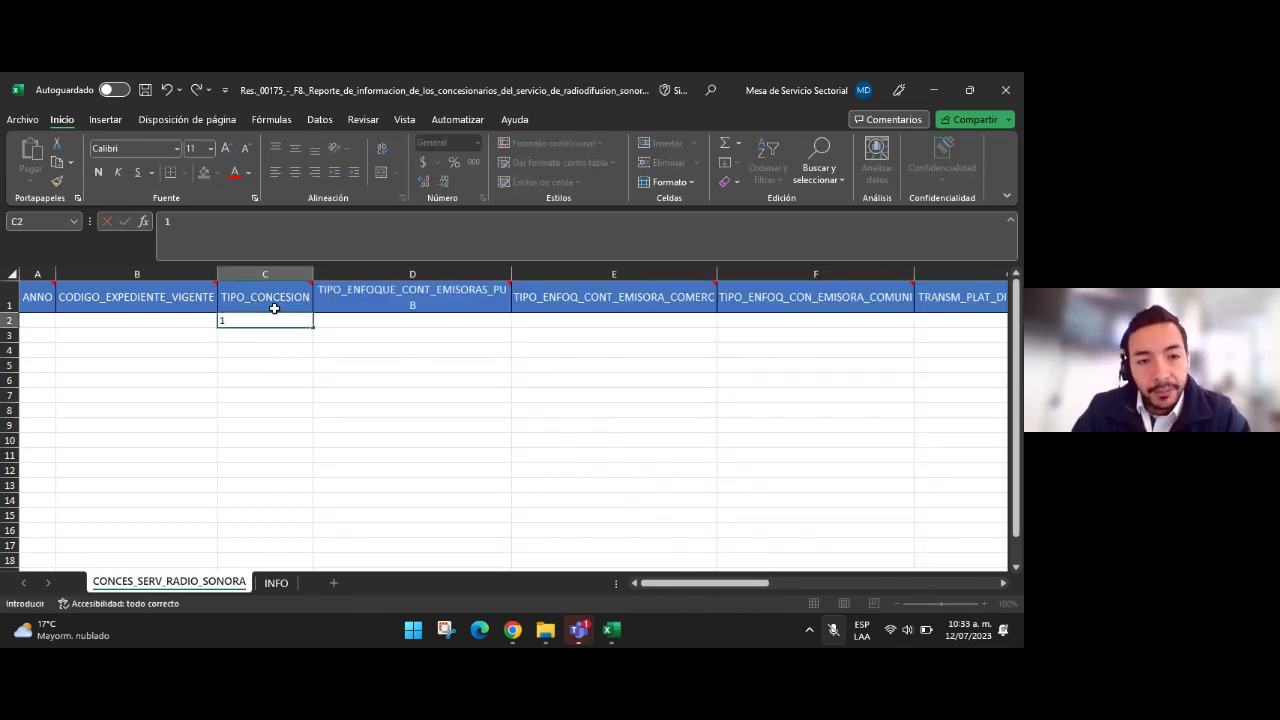
click(411, 318)
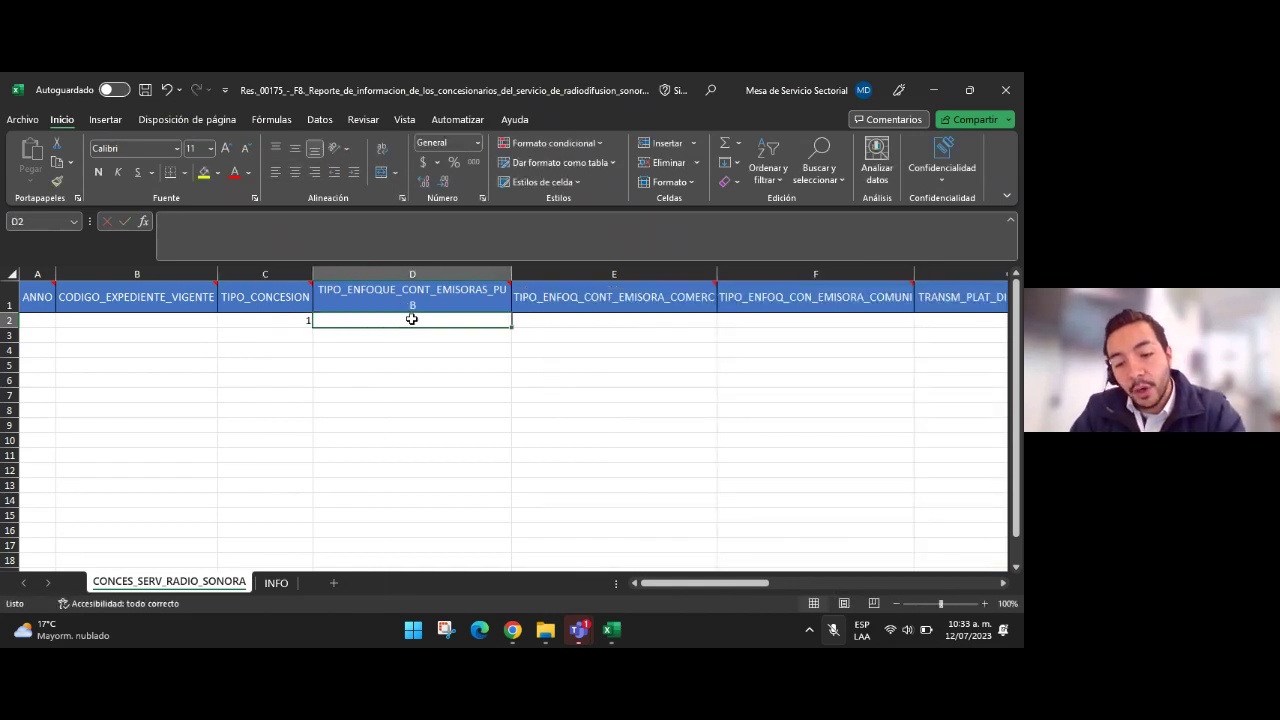
text(7)
mouse_move(426, 297)
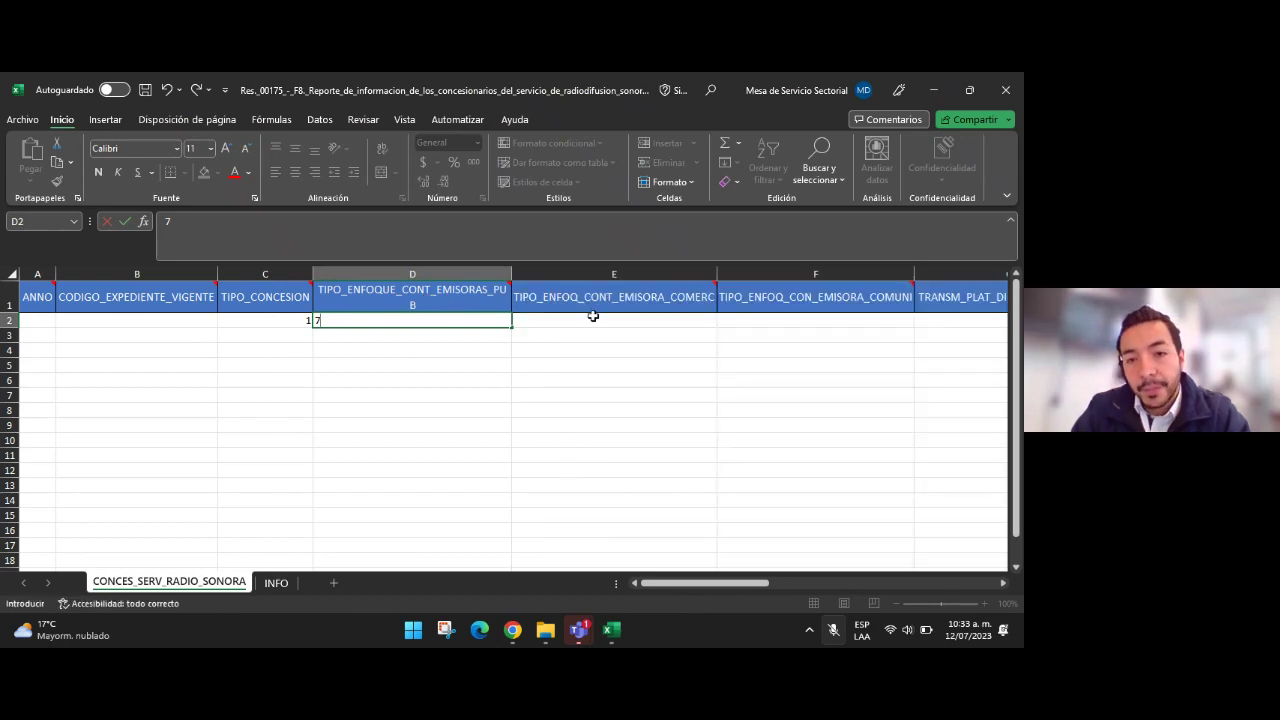
Try entering the content codes 2 and 4 for TIPO_ENFOQ_CONT_EMISORA_COMERC in row 2
mouse_move(631, 300)
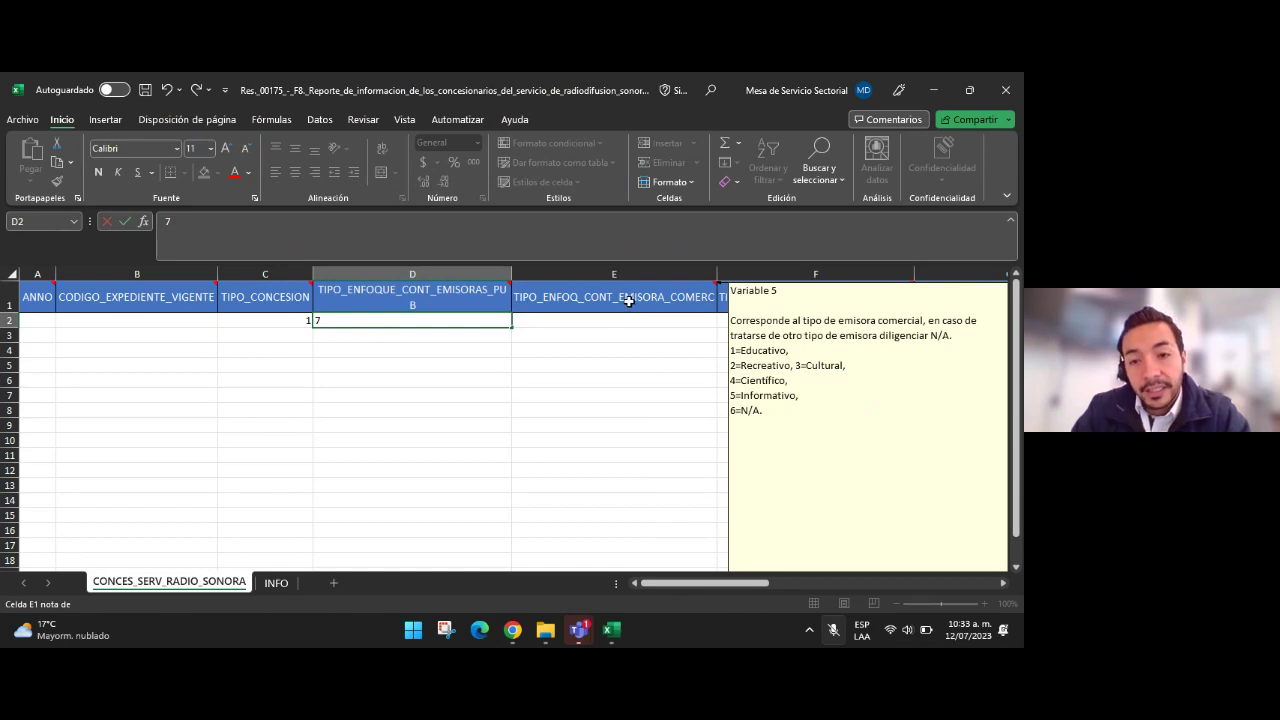
click(629, 321)
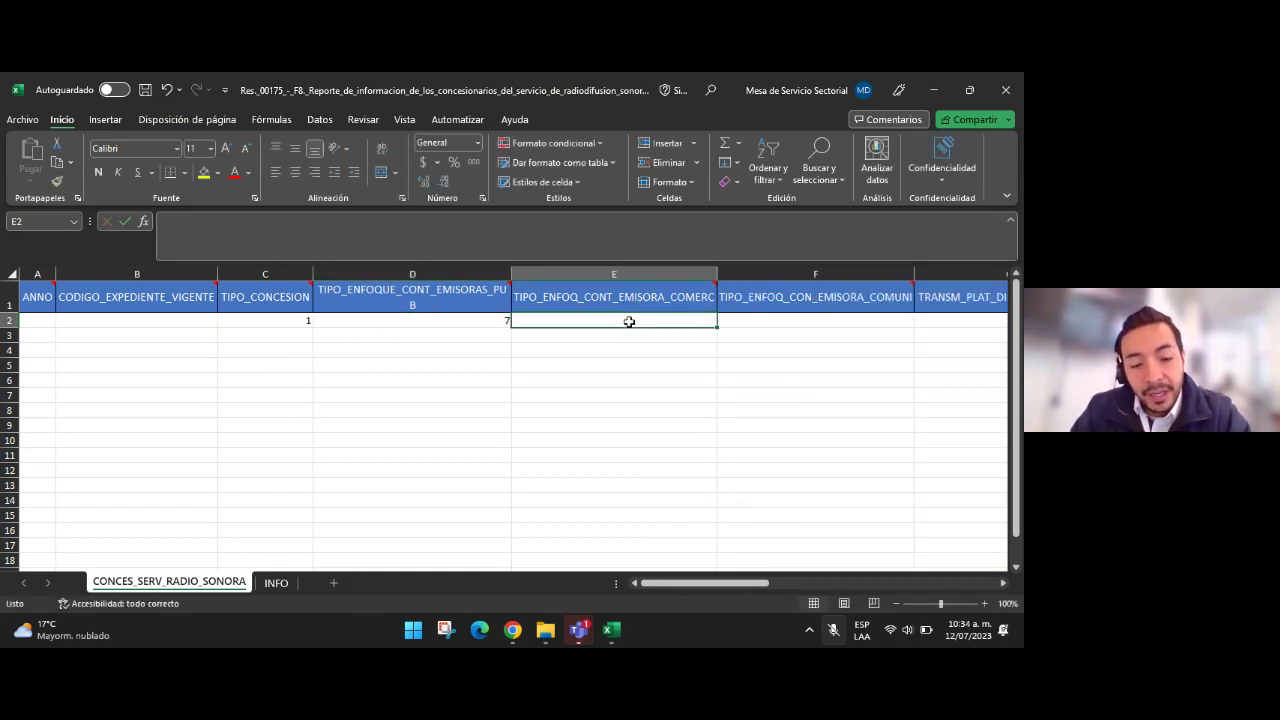
text(2)
mouse_move(651, 296)
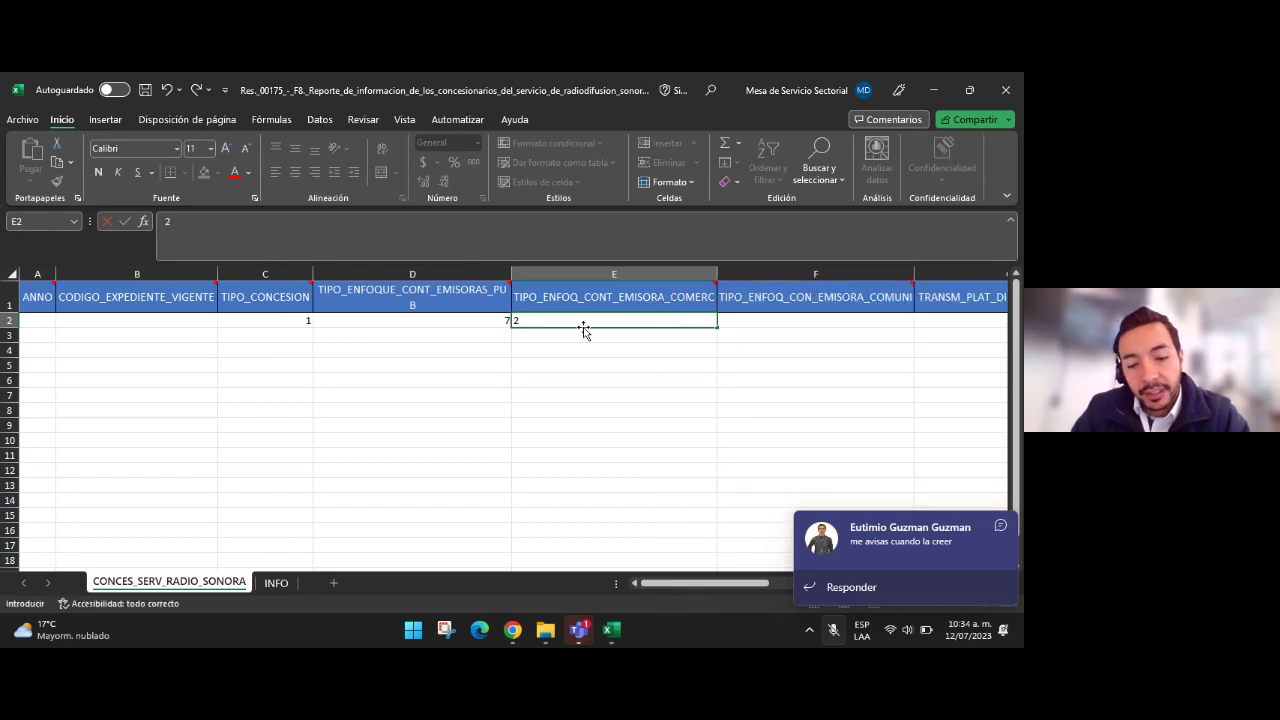
mouse_move(605, 298)
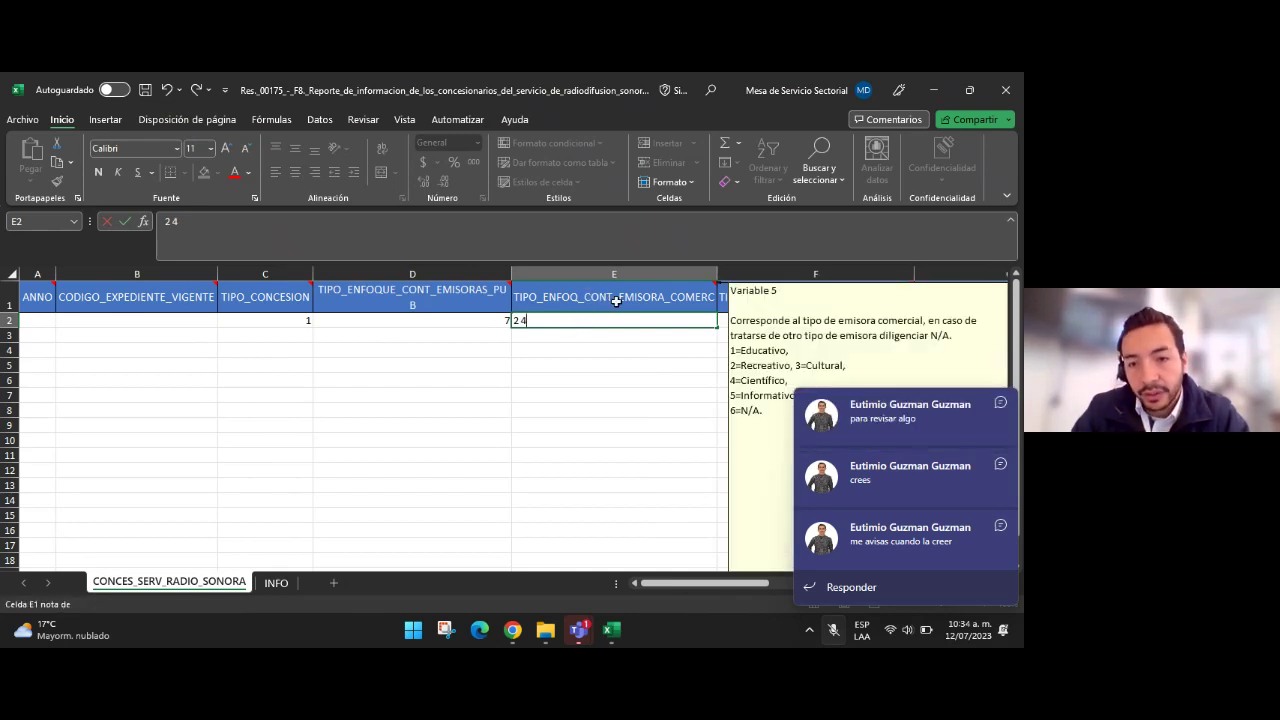
scroll(628, 310, down, 2)
scroll(635, 341, up, 2)
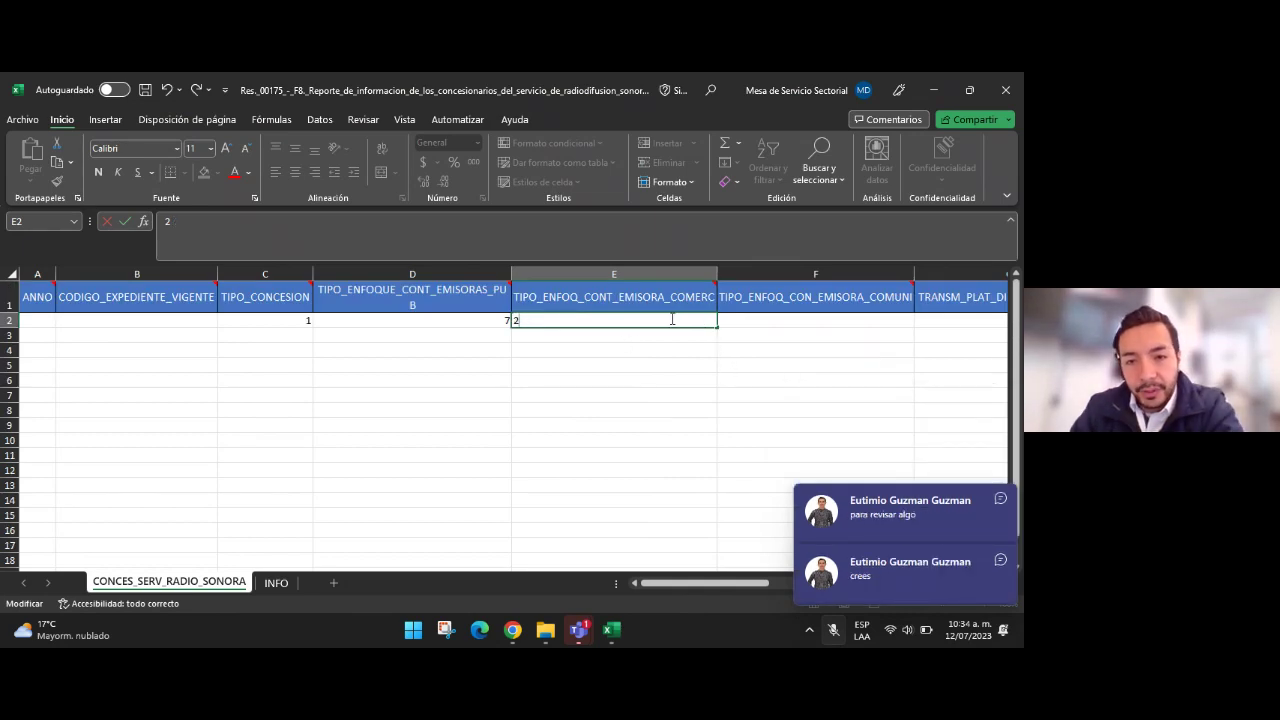
Read the TIPO_ENFOQ_CON_EMISORA_COMUNI header note and go to the ENLACE_TRANSIMISION_PLAT_DIGIT cell in row 2
mouse_move(830, 297)
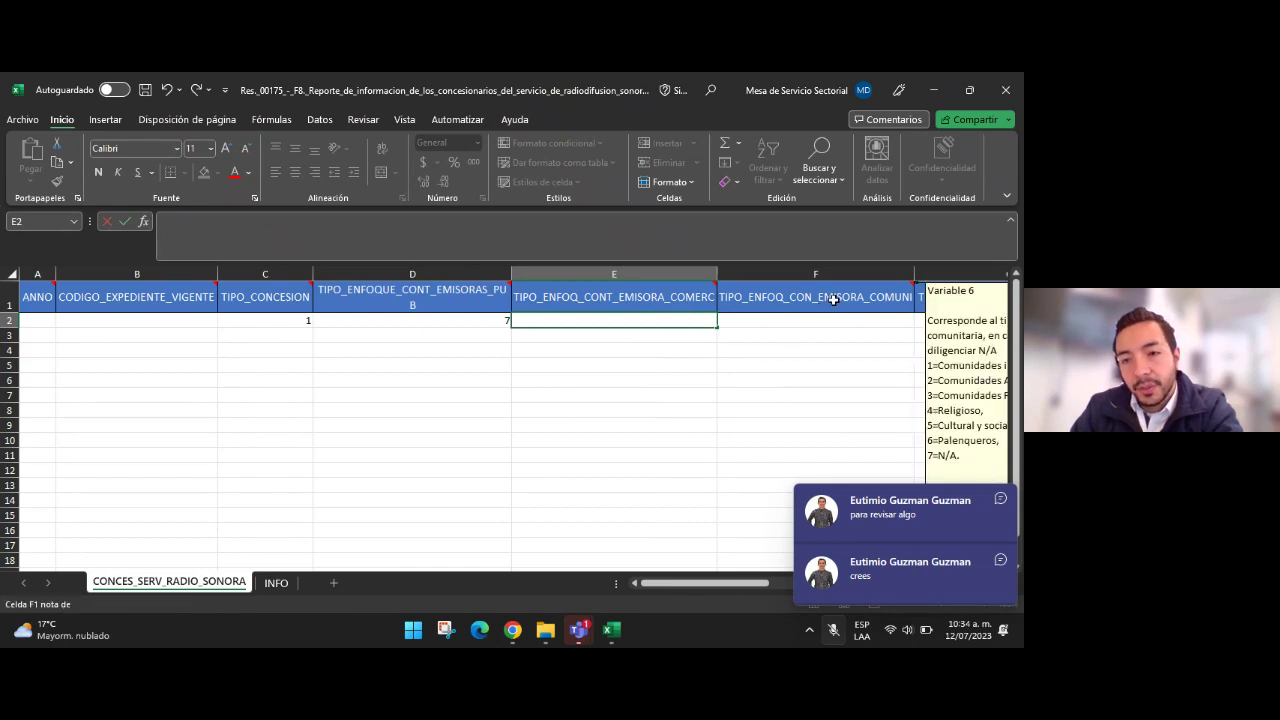
key(Right)
key(Right)
key(Right)
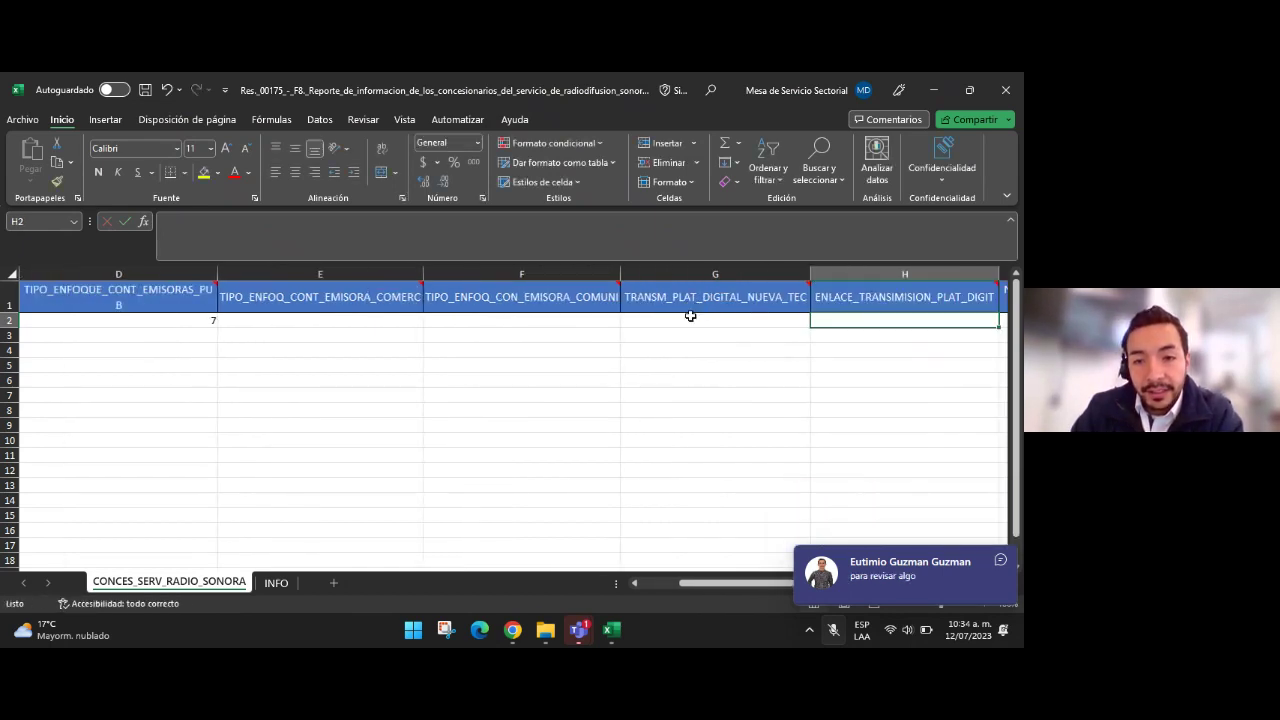
Read the header notes of TRANSM_PLAT_DIGITAL_NUEVA_TEC and ENLACE_TRANSIMISION_PLAT_DIGIT
key(Right)
mouse_move(531, 306)
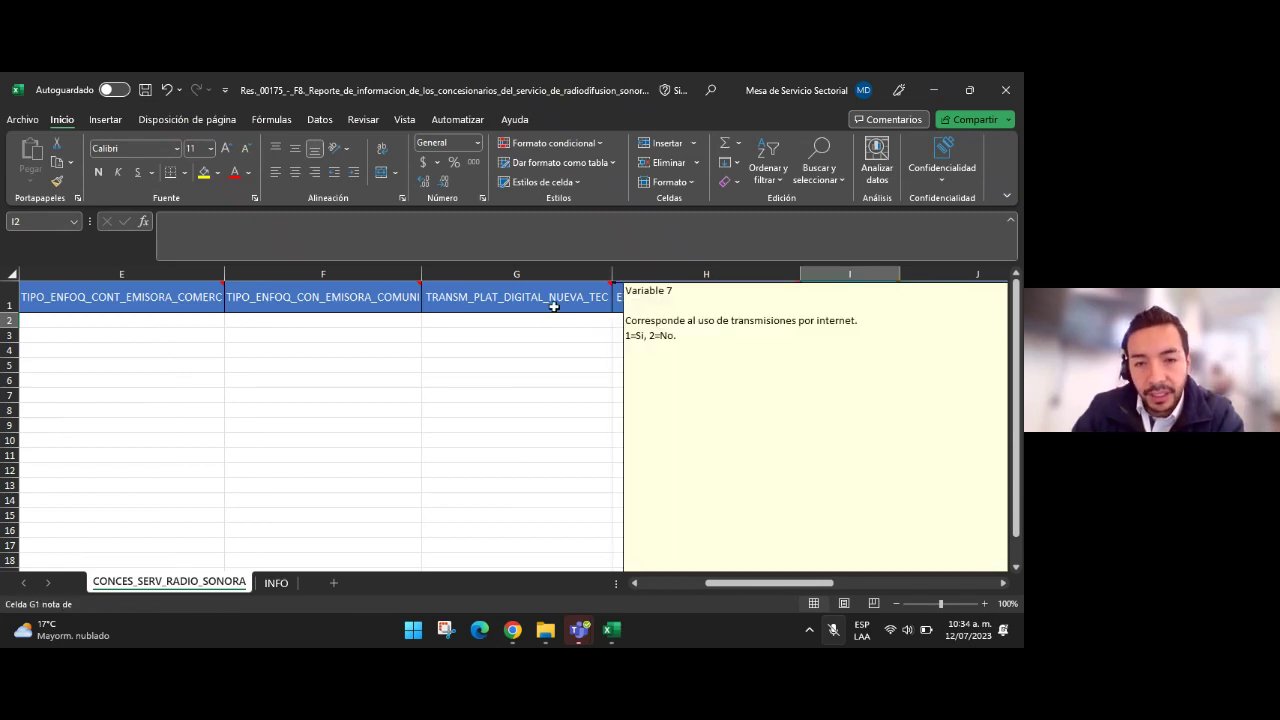
click(538, 319)
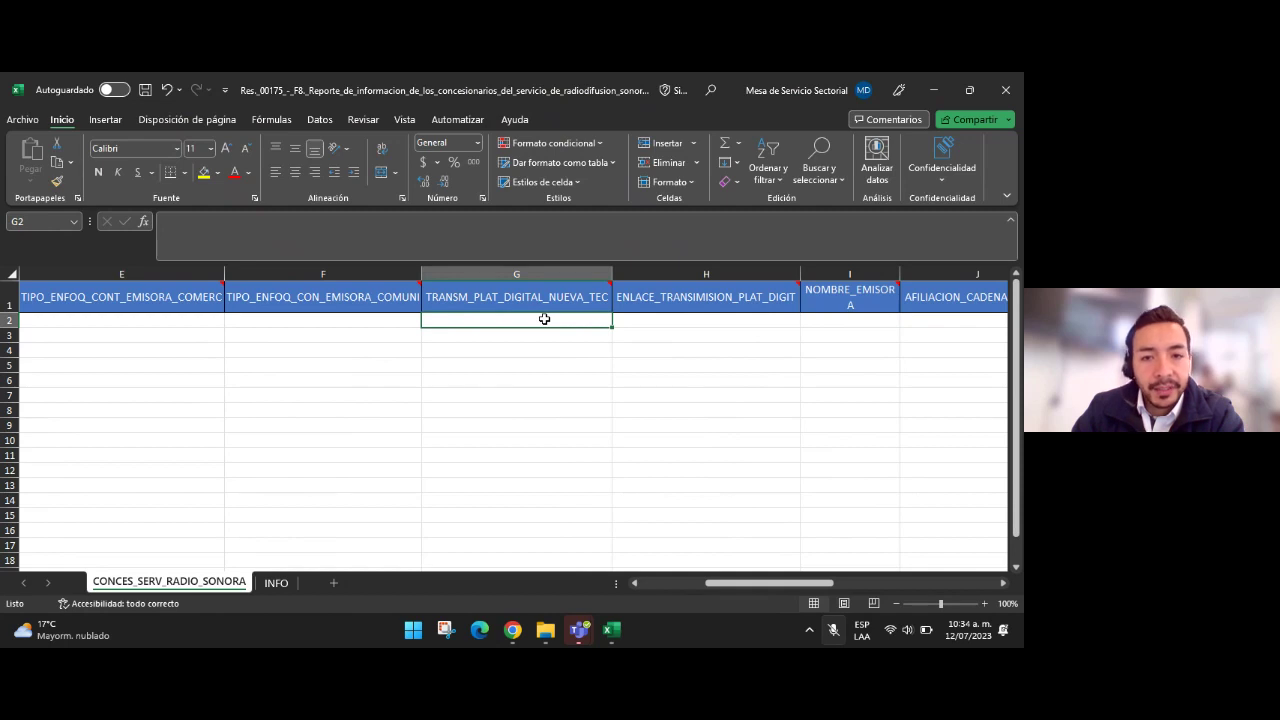
click(677, 316)
key(Right)
key(Right)
key(Right)
mouse_move(513, 302)
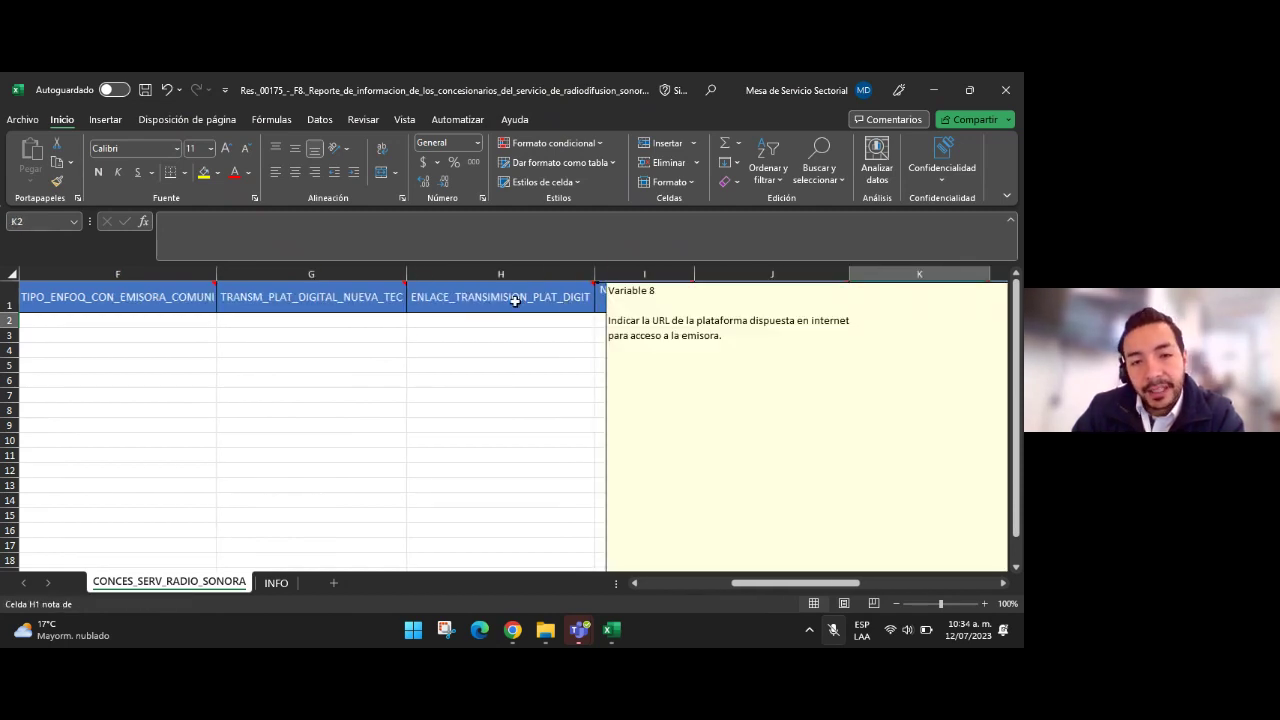
key(Right)
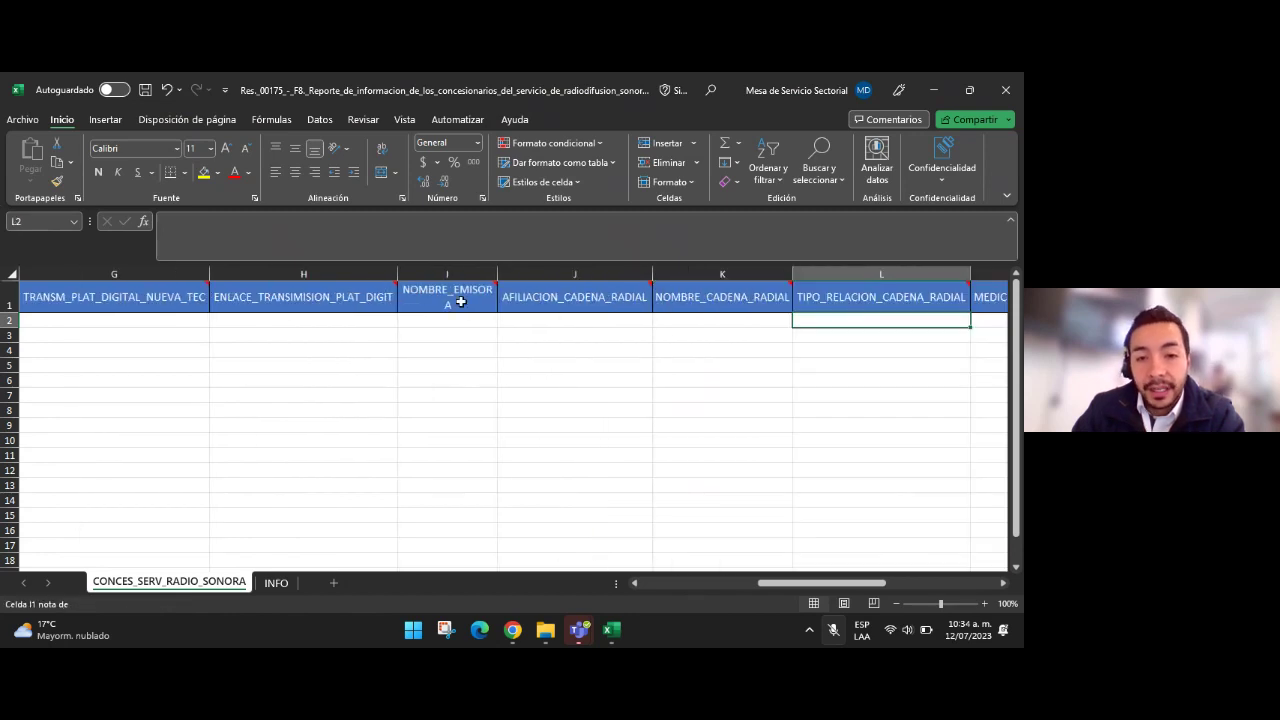
Review the header notes from NOMBRE_EMISORA through ULTIMA_MEDICION_AUDIENCIAS, including the relation types for TIPO_RELACION_CADENA_RADIAL
click(461, 302)
mouse_move(588, 304)
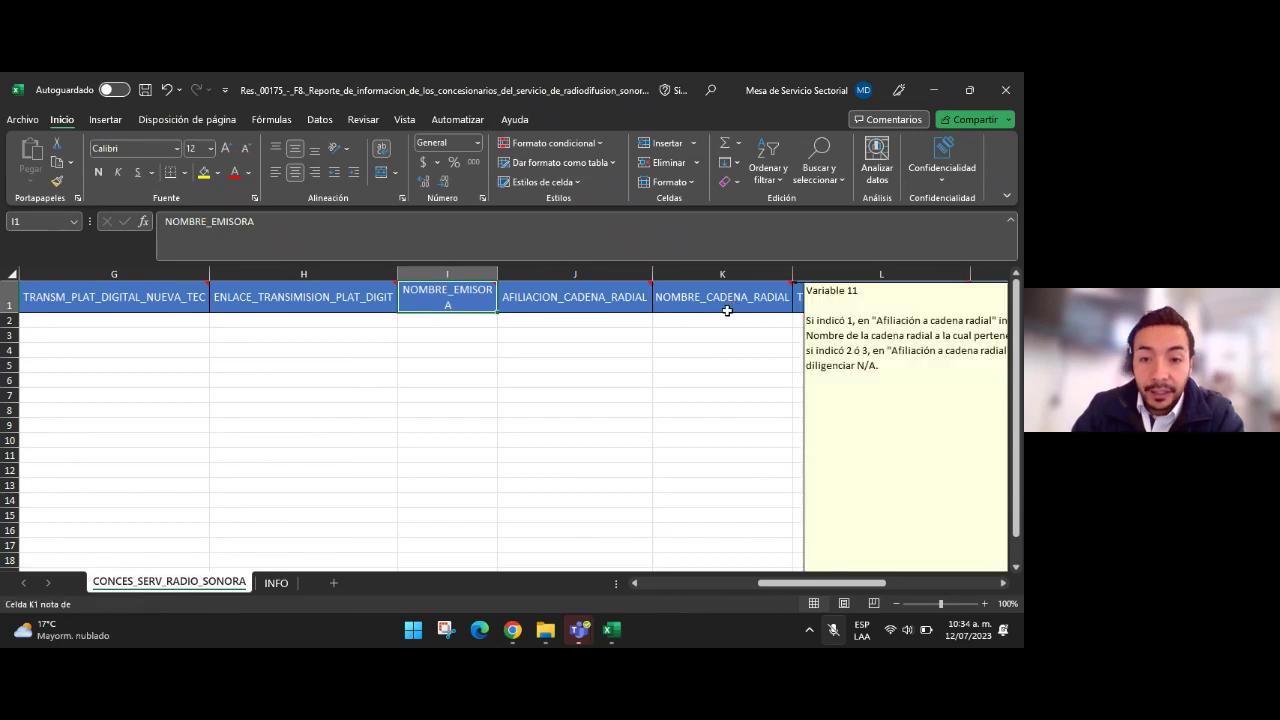
click(724, 318)
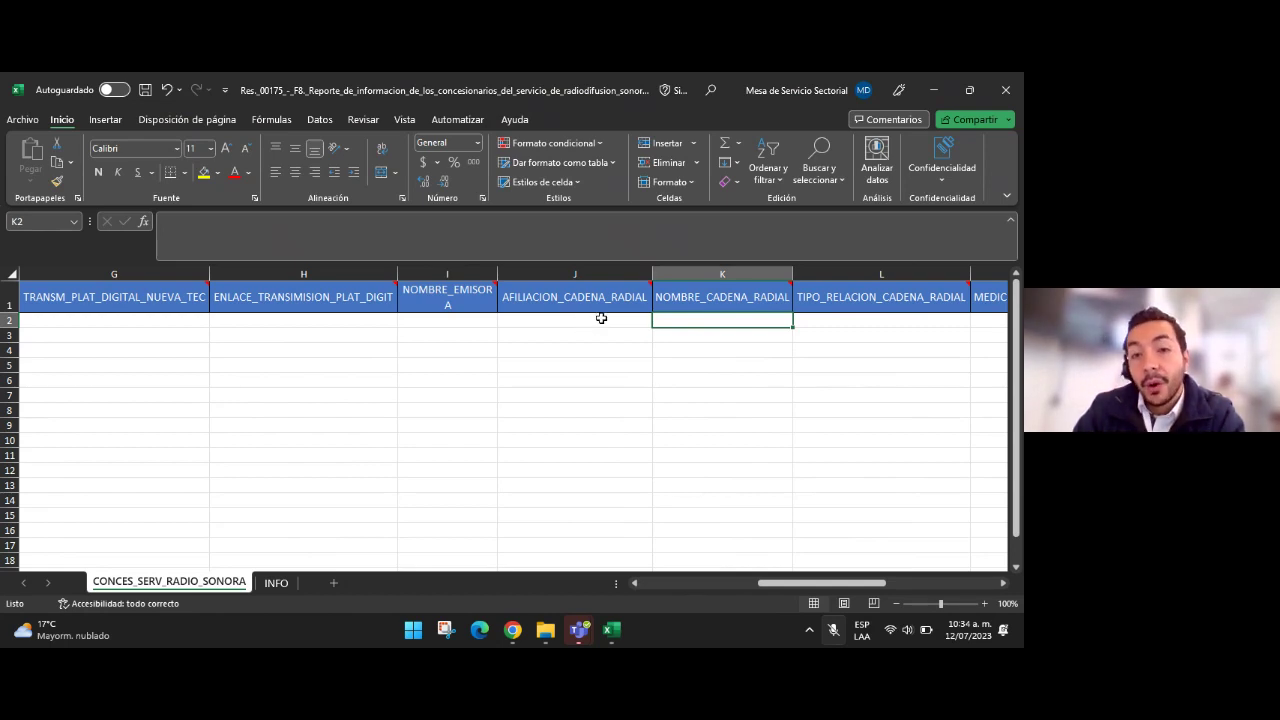
key(Right)
key(Right)
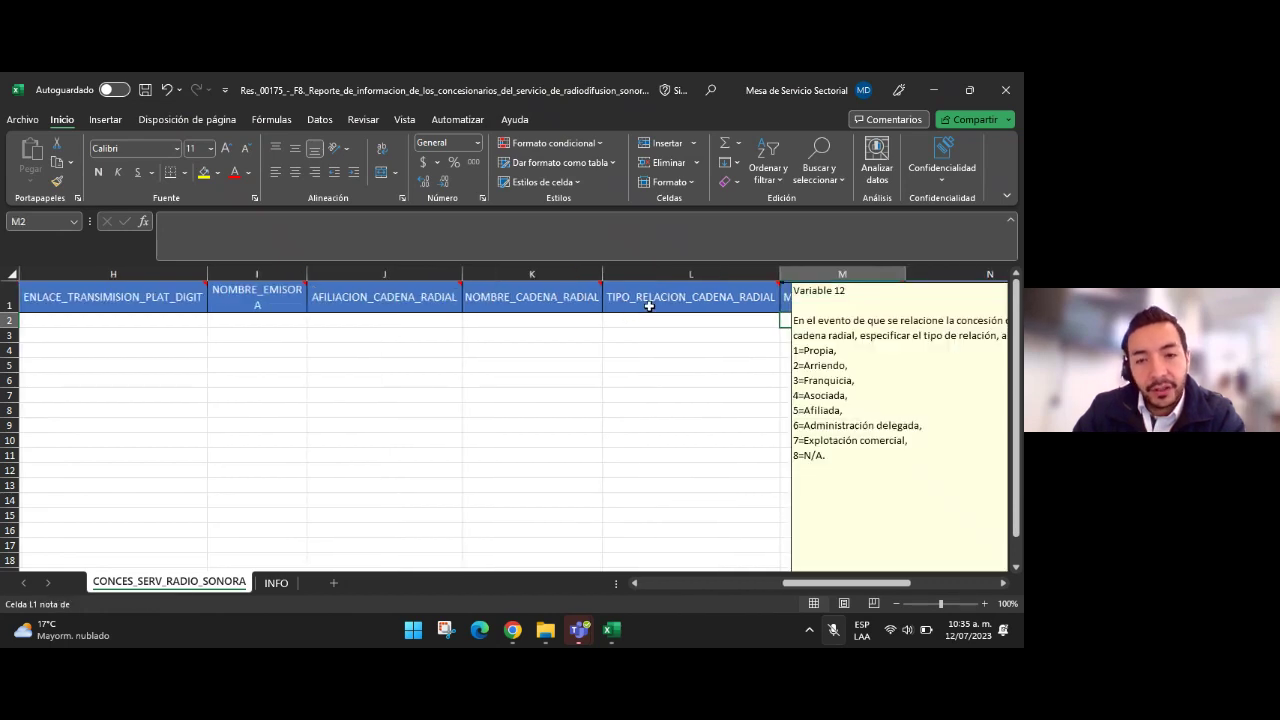
key(Right)
mouse_move(470, 300)
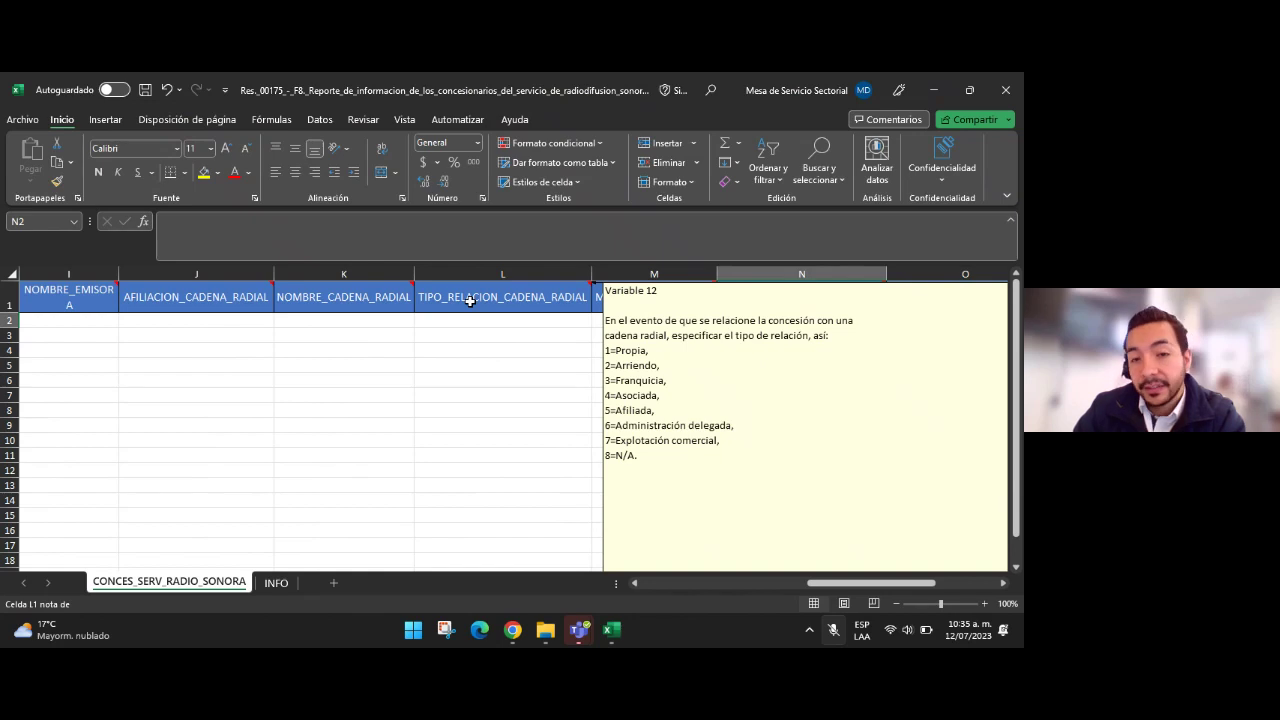
mouse_move(670, 302)
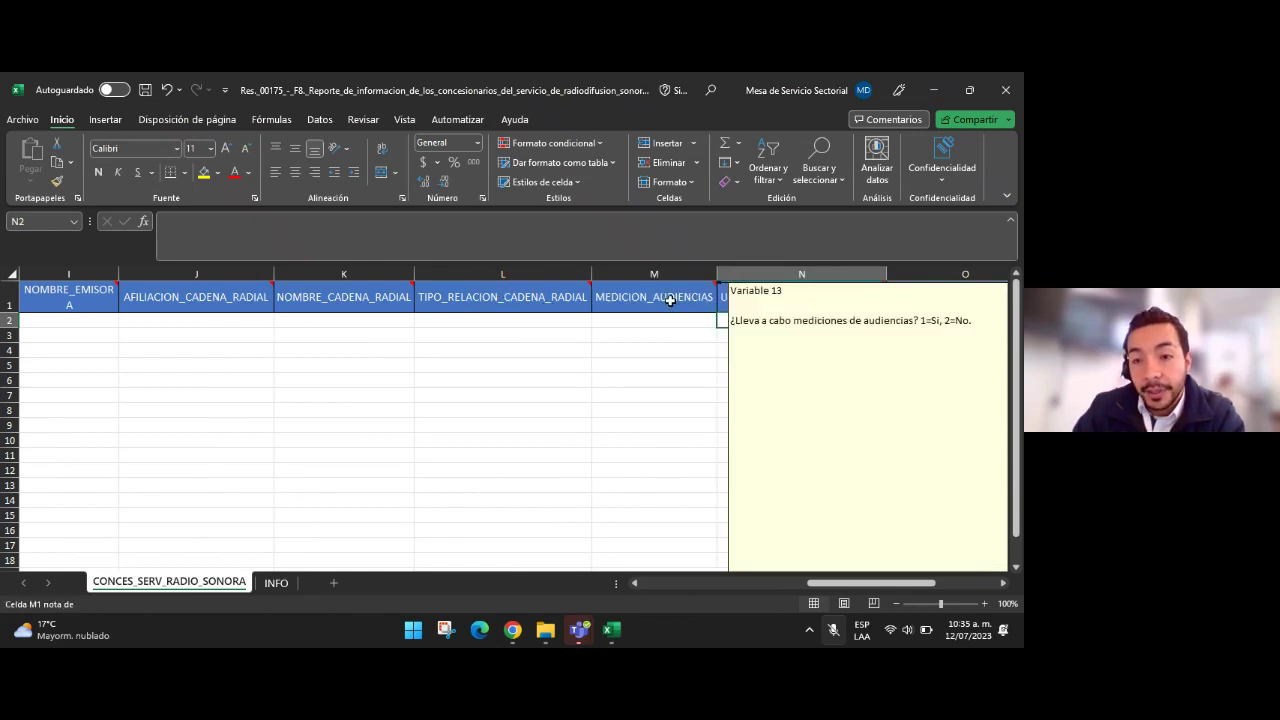
mouse_move(766, 303)
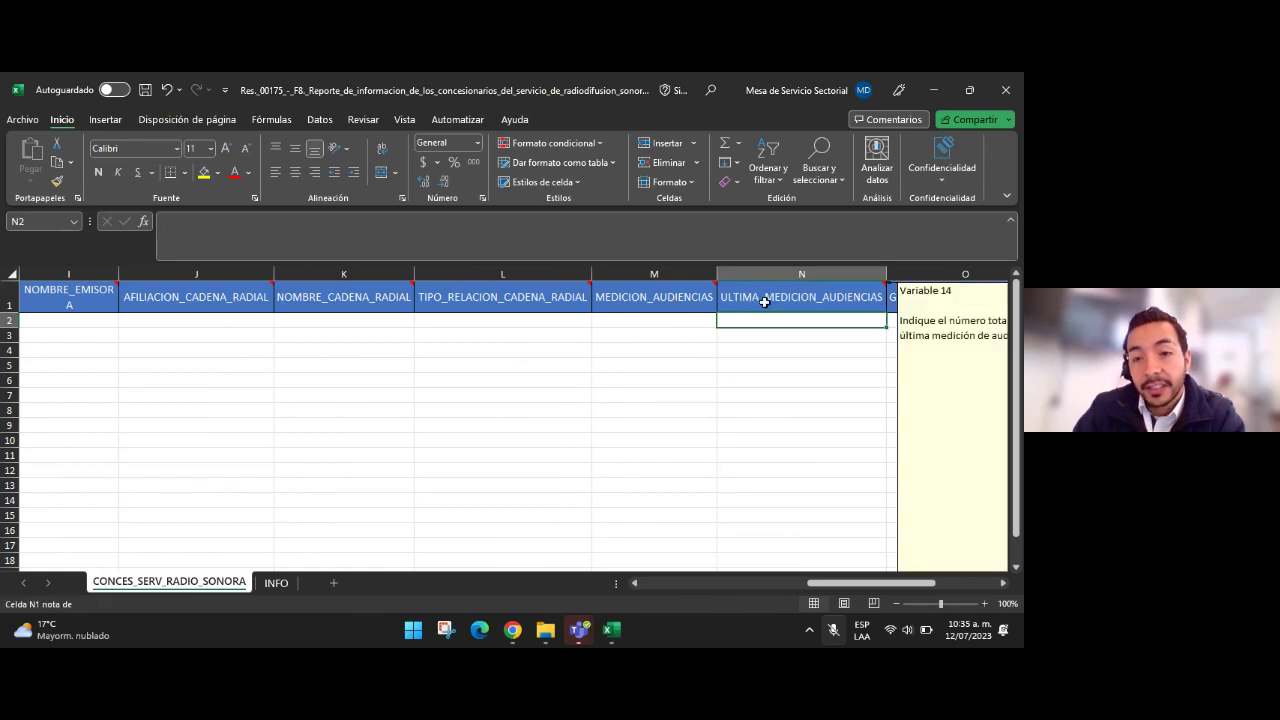
Review the remaining columns from GRUPOS_ETEREOS_AUDIENCIA to CONTENIDO_EMISORA and read the CONTENIDO_EMISORA header note
key(Right)
key(Right)
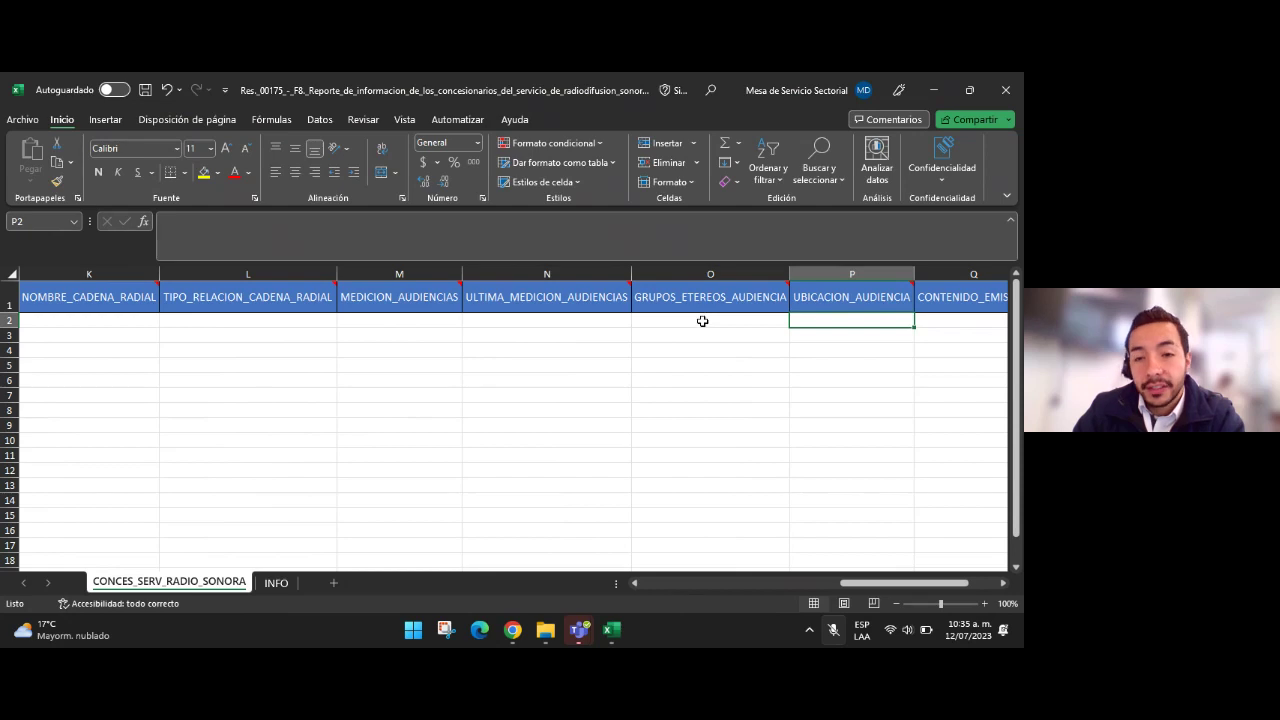
key(Right)
key(Right)
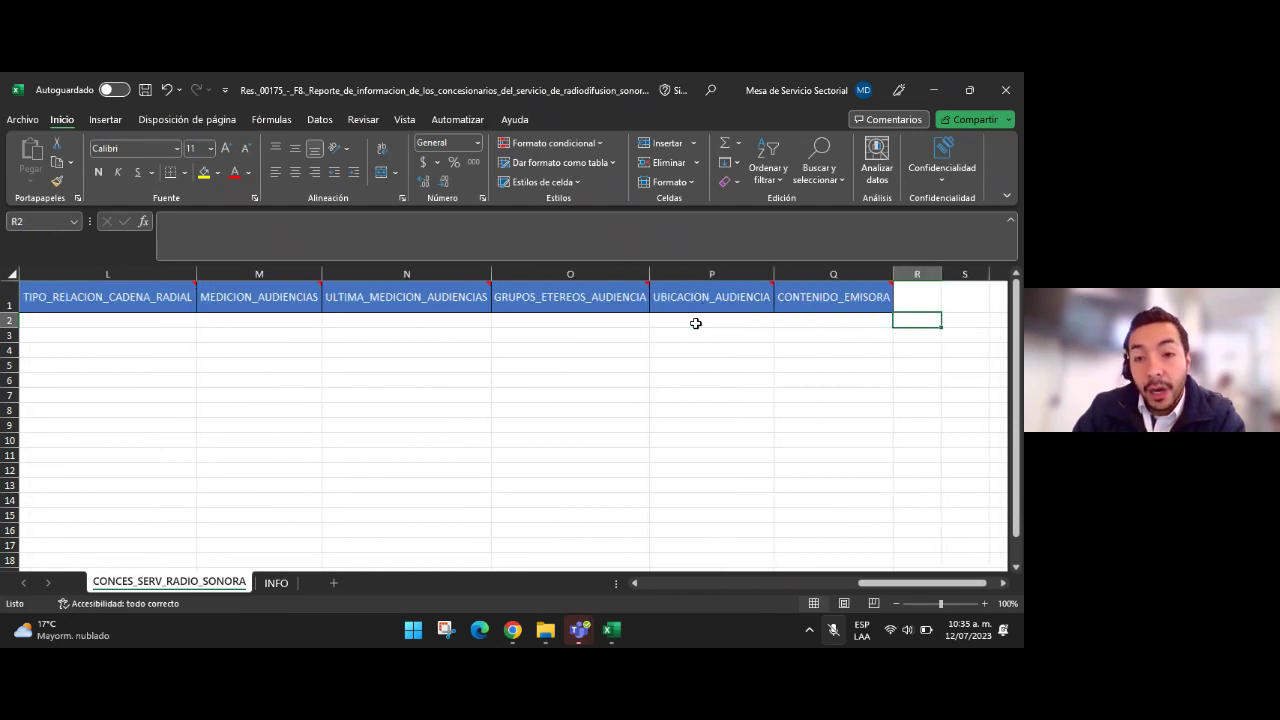
key(Right)
key(Right)
key(Right)
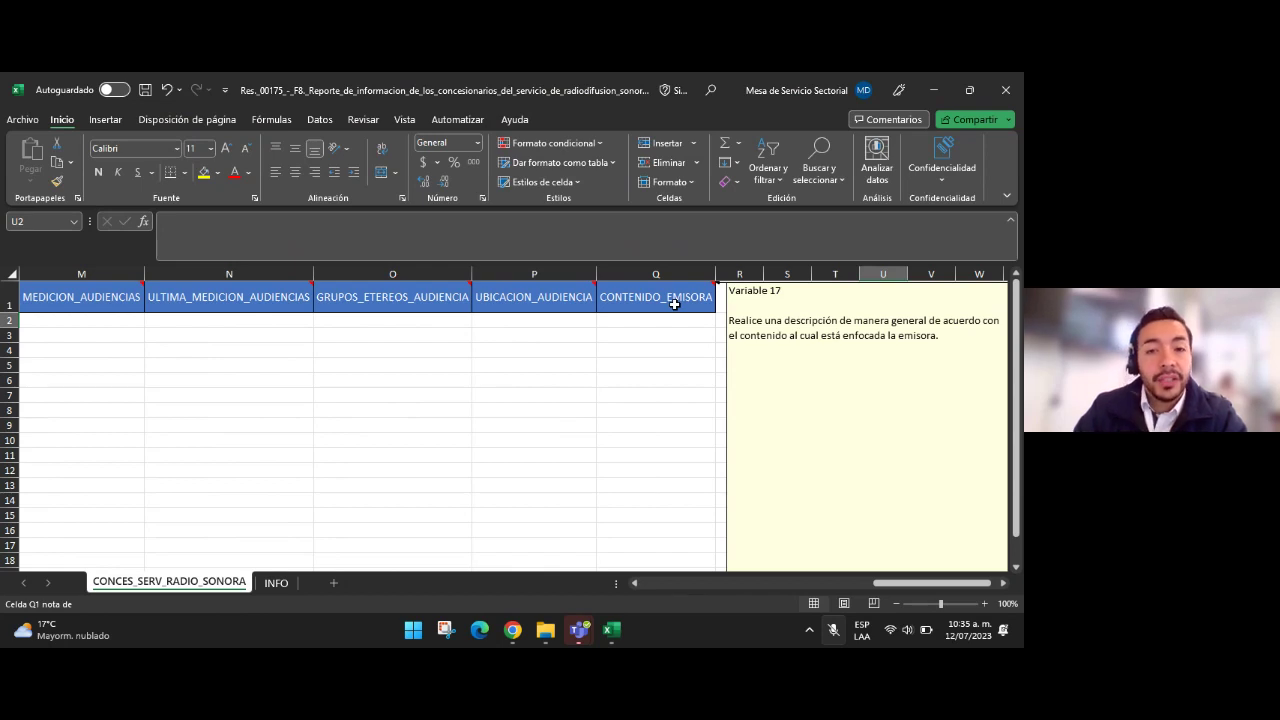
click(654, 320)
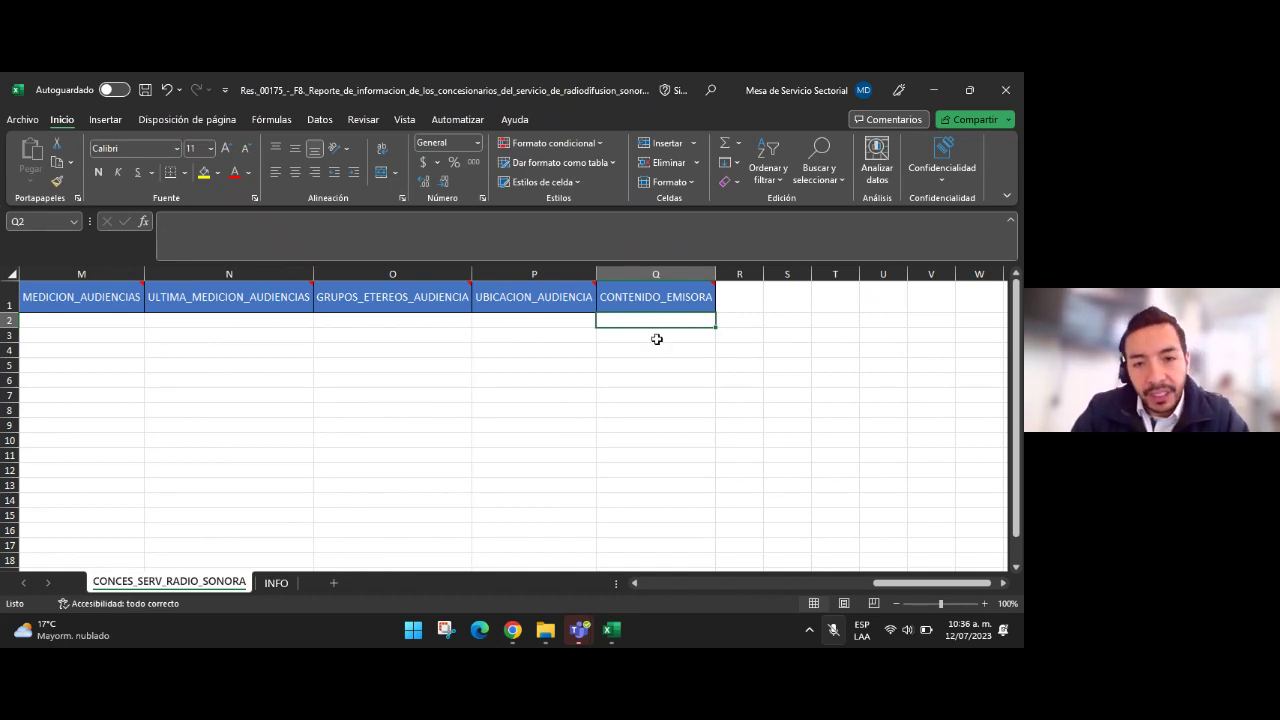
click(655, 349)
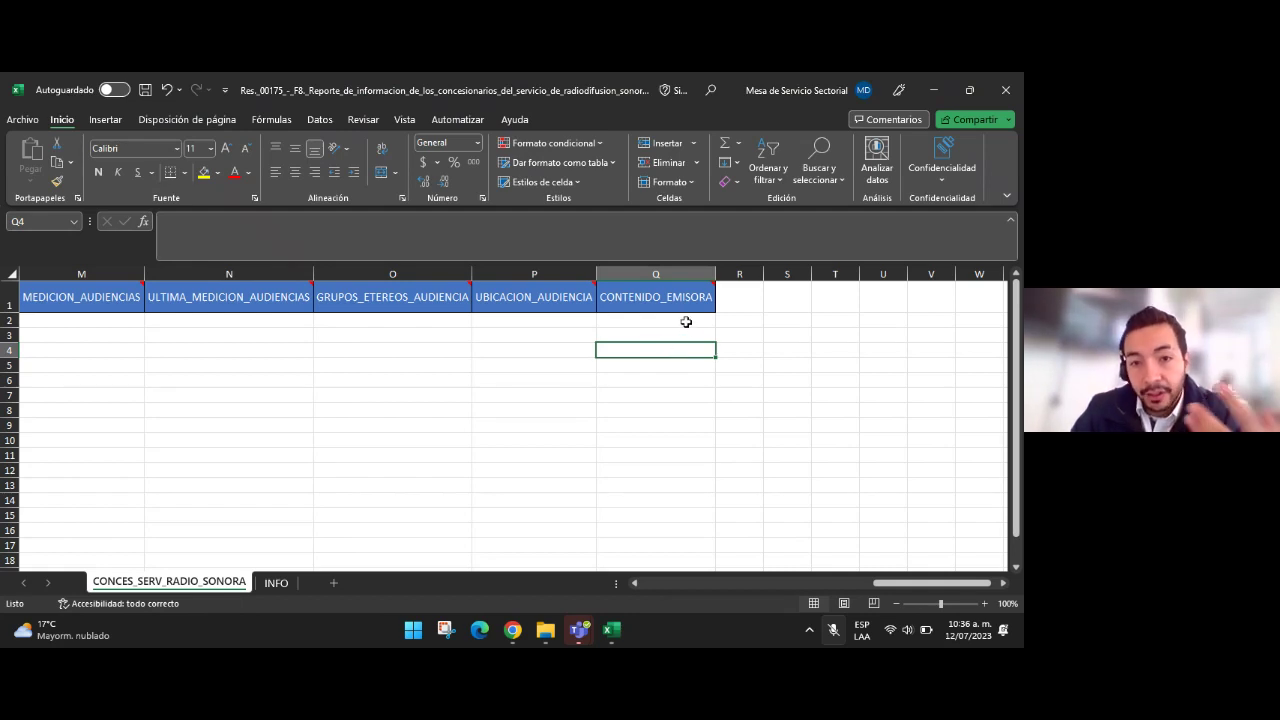
click(686, 321)
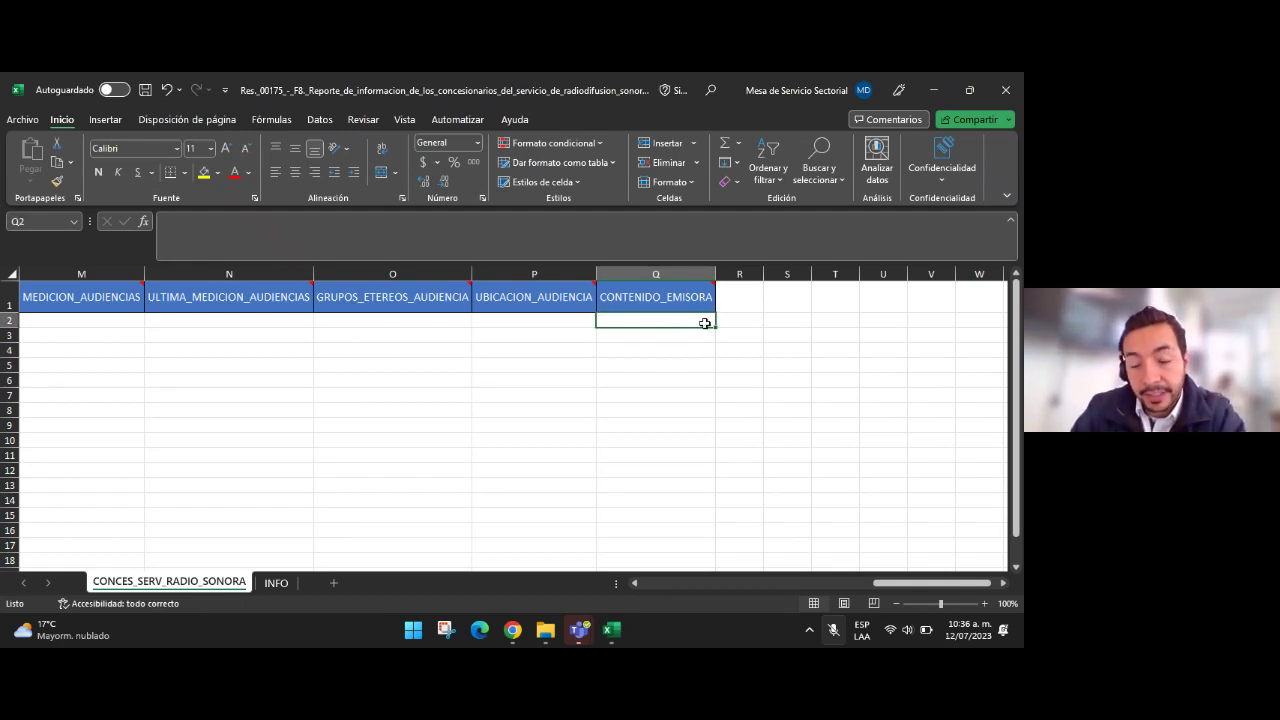
Enter the CODIGO_EXPEDIENTE_VIGENTE values 53417 in row 2 and 54789 in row 3
key(Left)
key(Left)
key(Left)
key(Left)
key(Home)
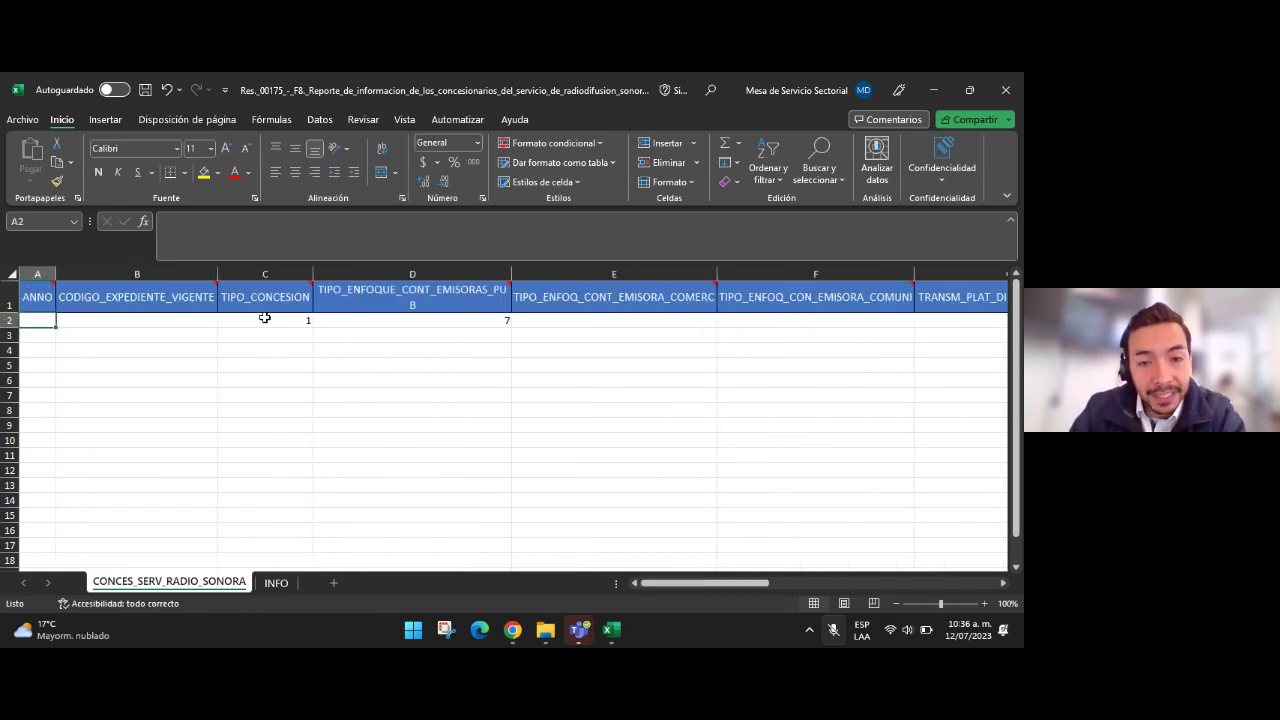
key(Down)
click(72, 333)
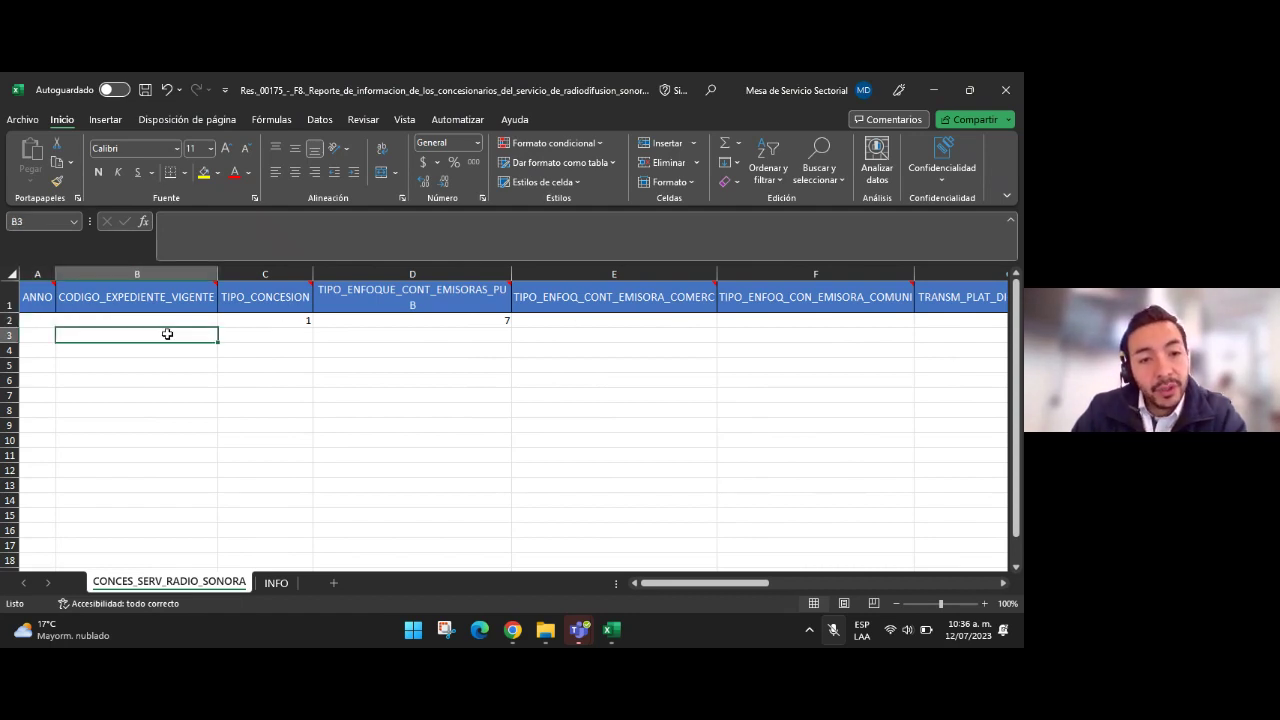
click(288, 332)
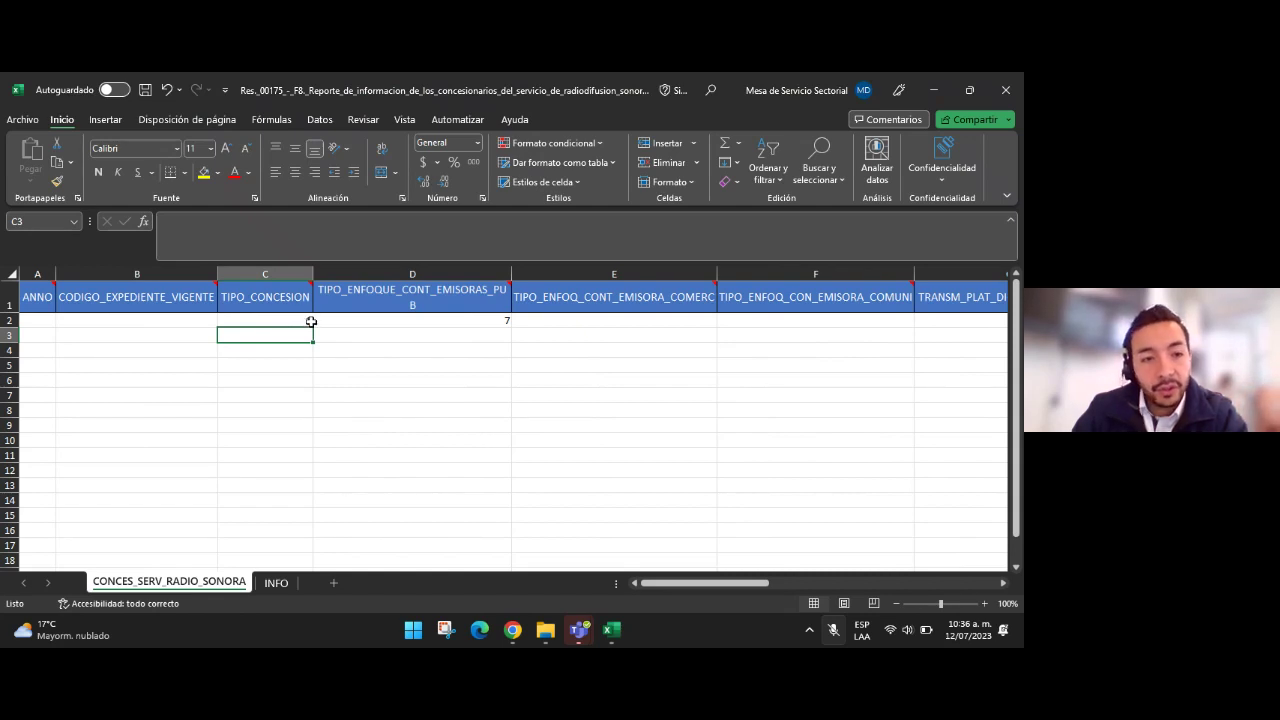
click(199, 316)
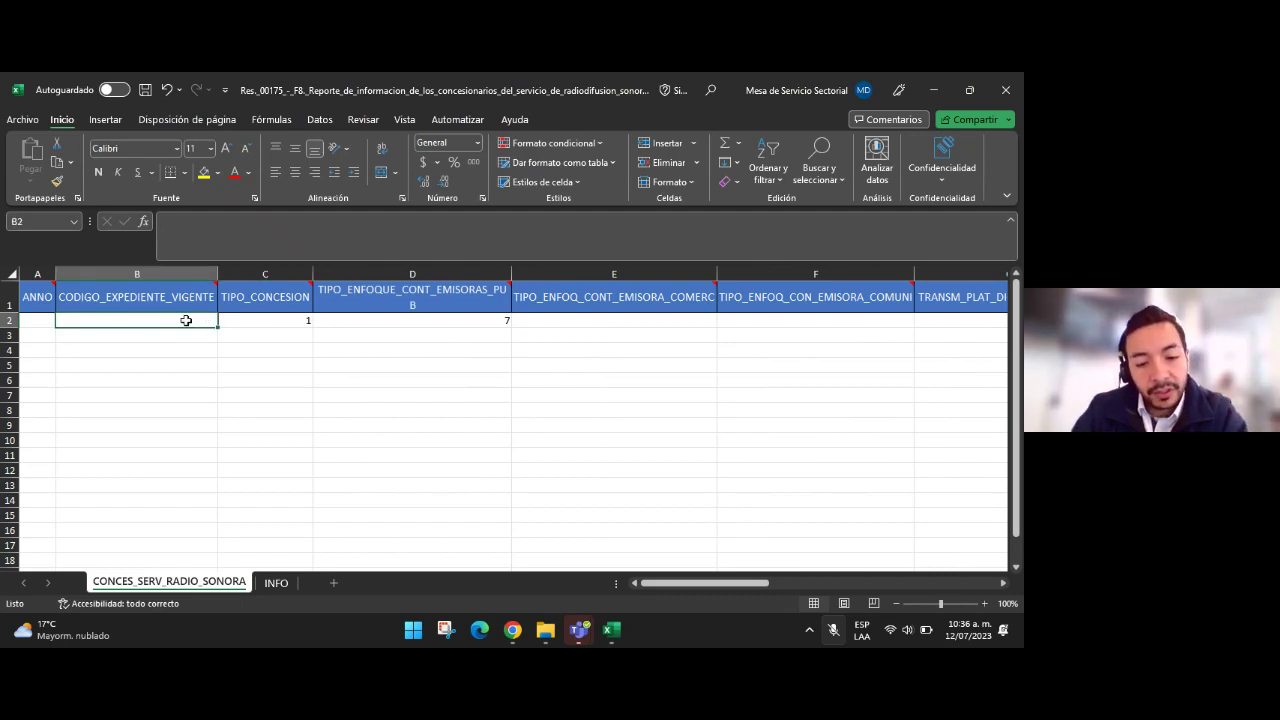
text(53417)
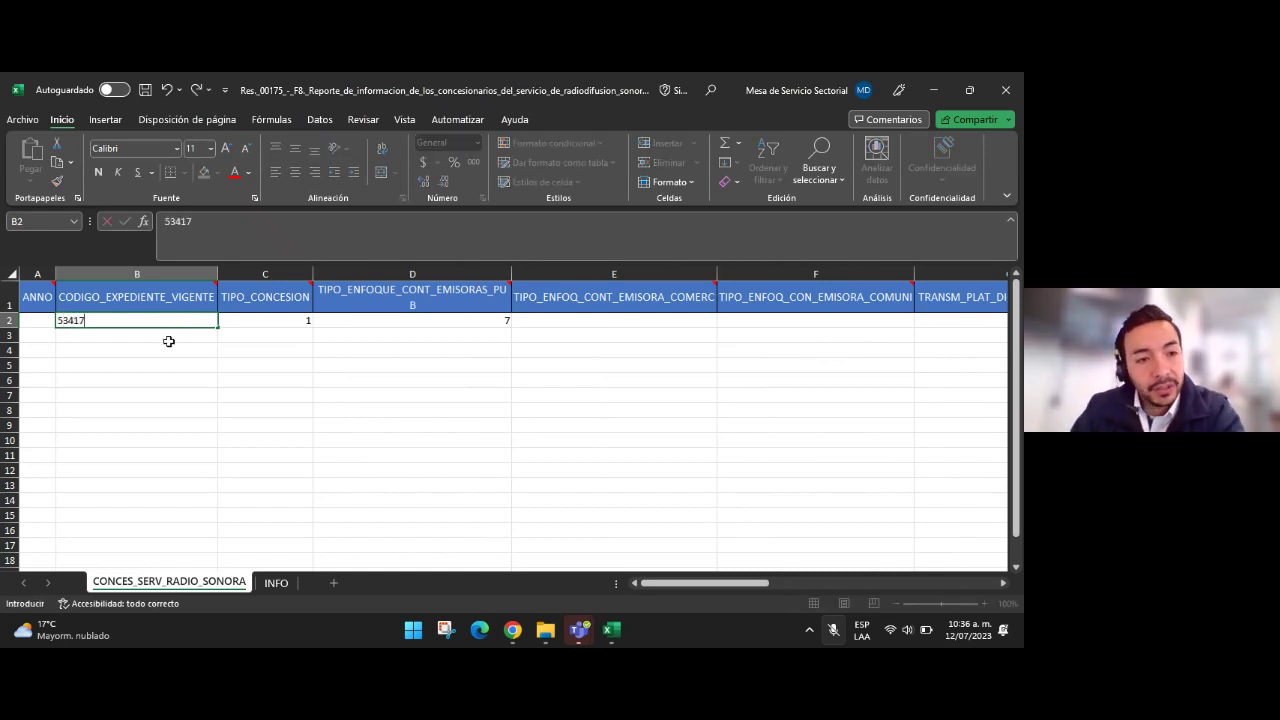
key(Return)
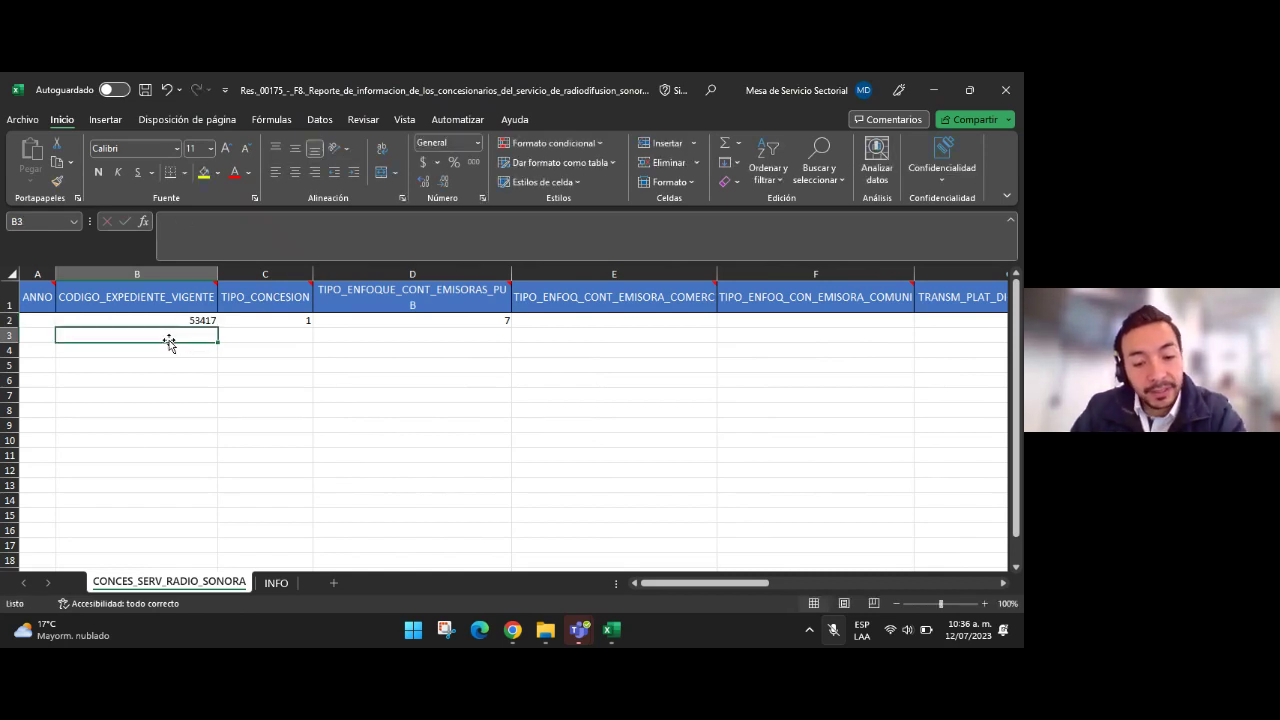
text(54789)
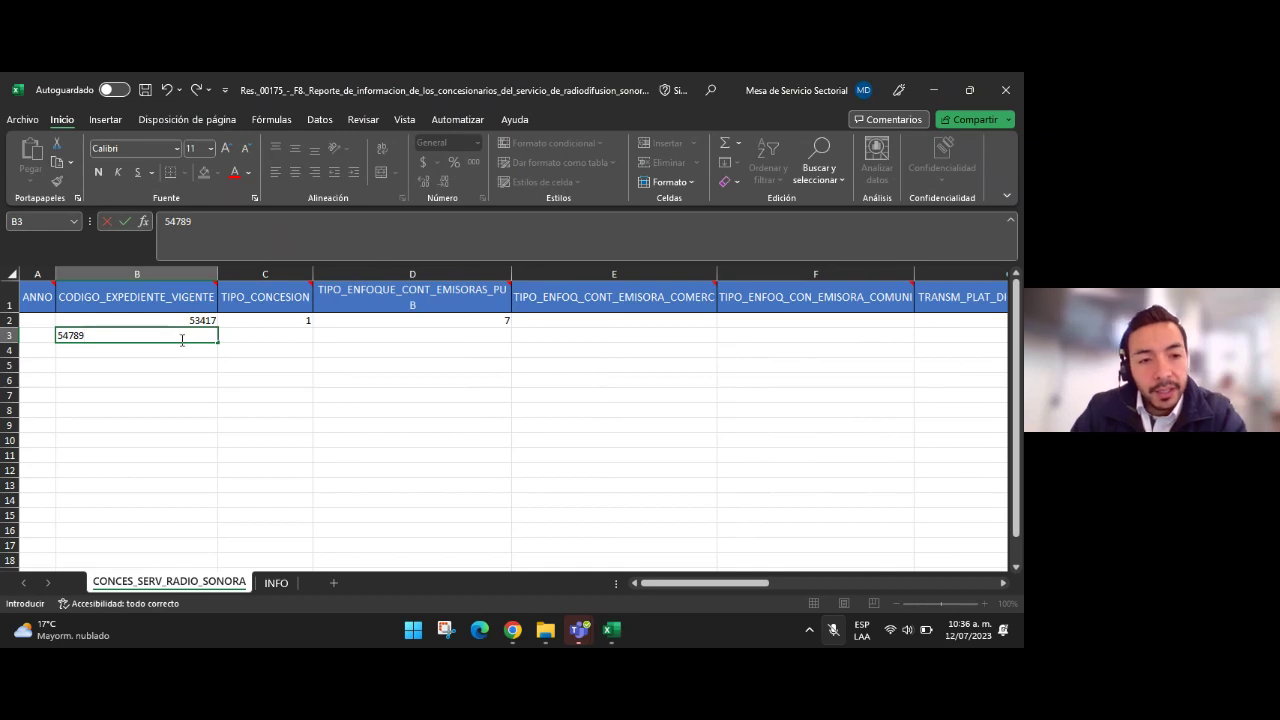
click(245, 348)
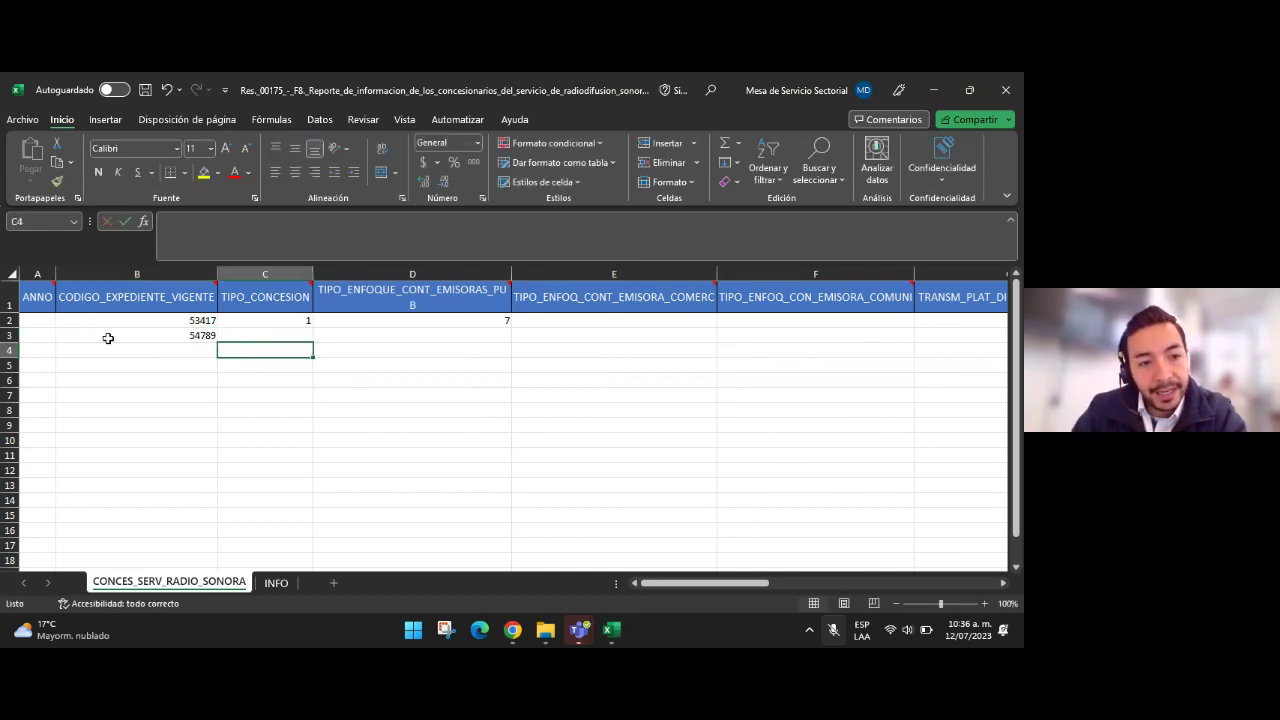
Examine how rows 2 and 3 hold one record per CODIGO_EXPEDIENTE_VIGENTE, each with its own concession data
drag(52, 337, 371, 337)
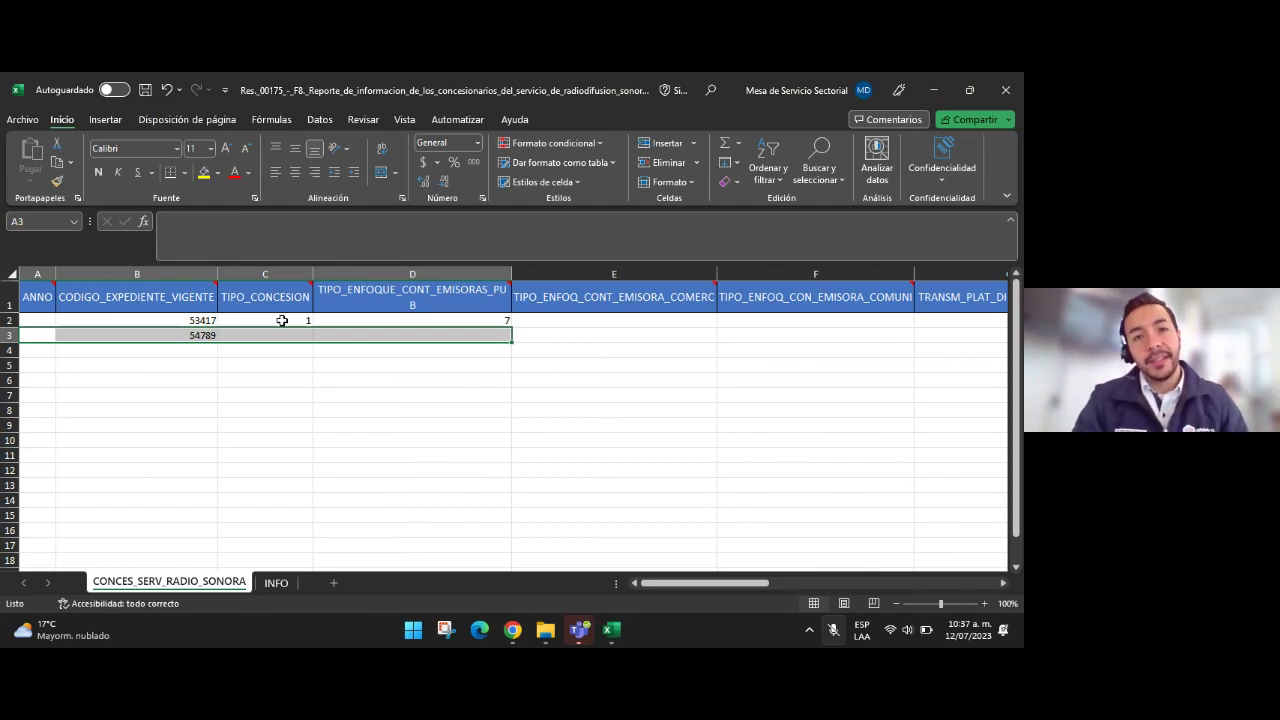
click(214, 321)
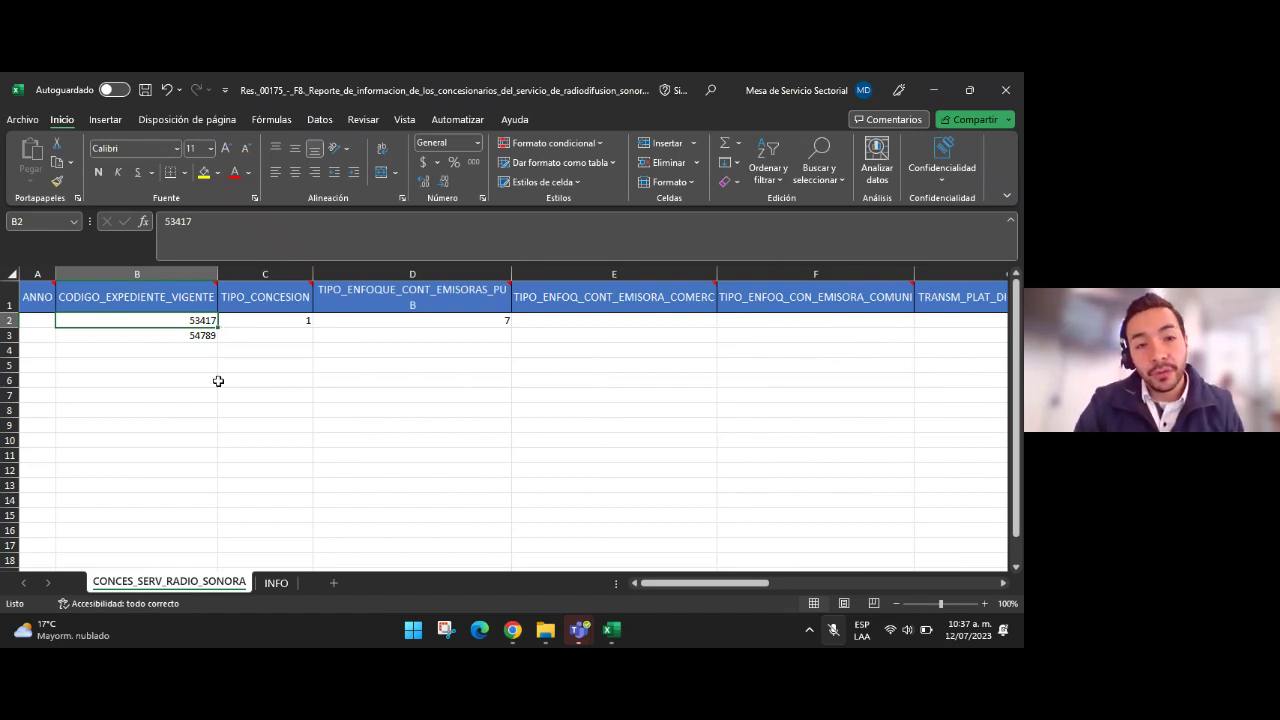
click(199, 336)
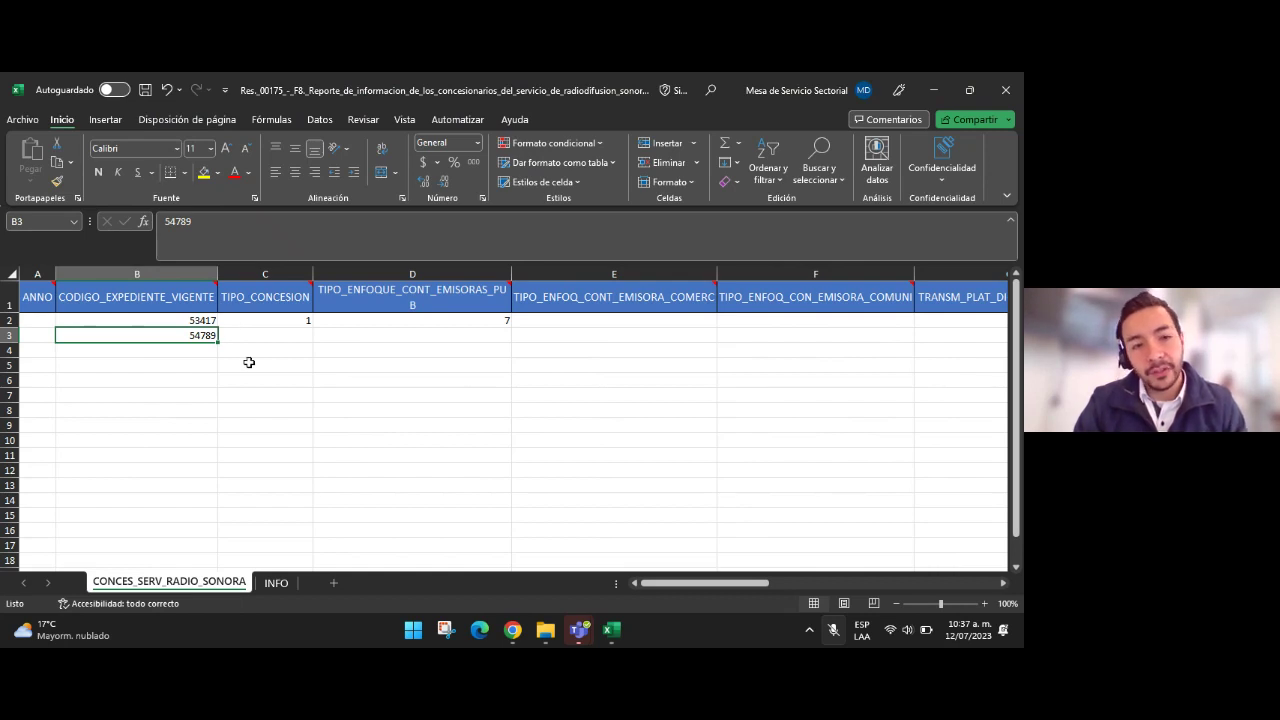
drag(323, 345, 190, 336)
click(243, 334)
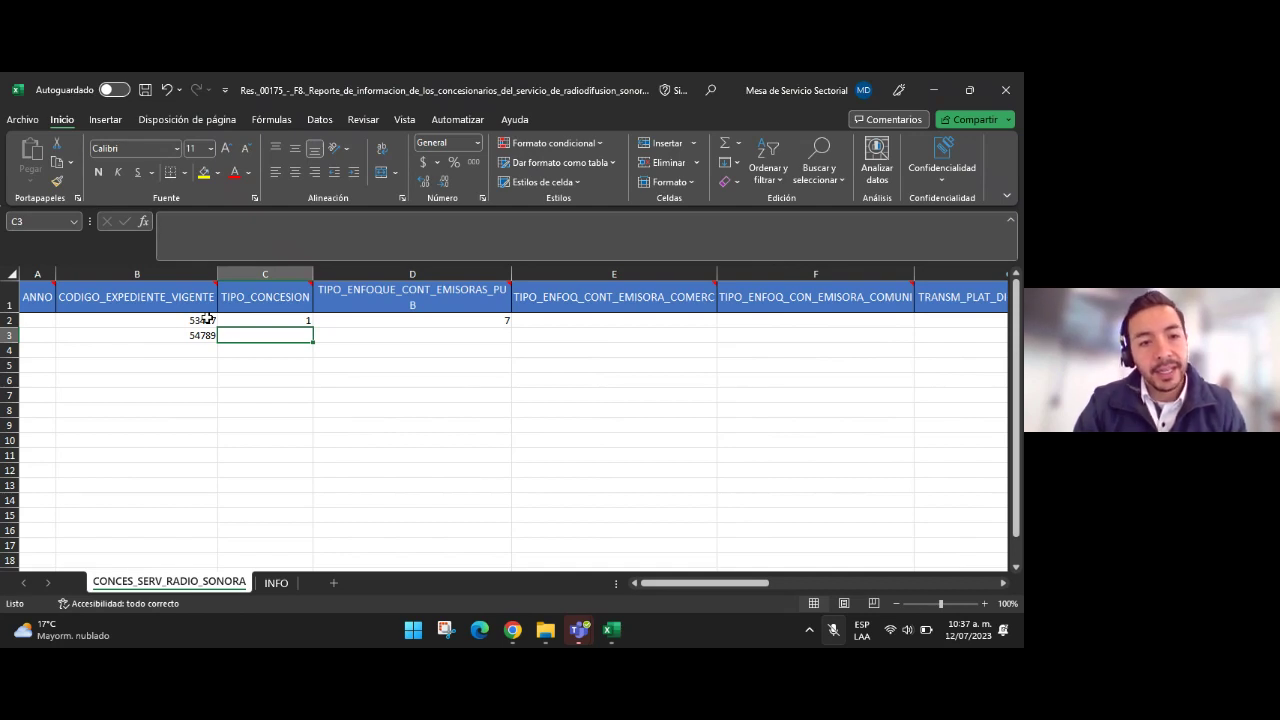
click(198, 321)
click(192, 337)
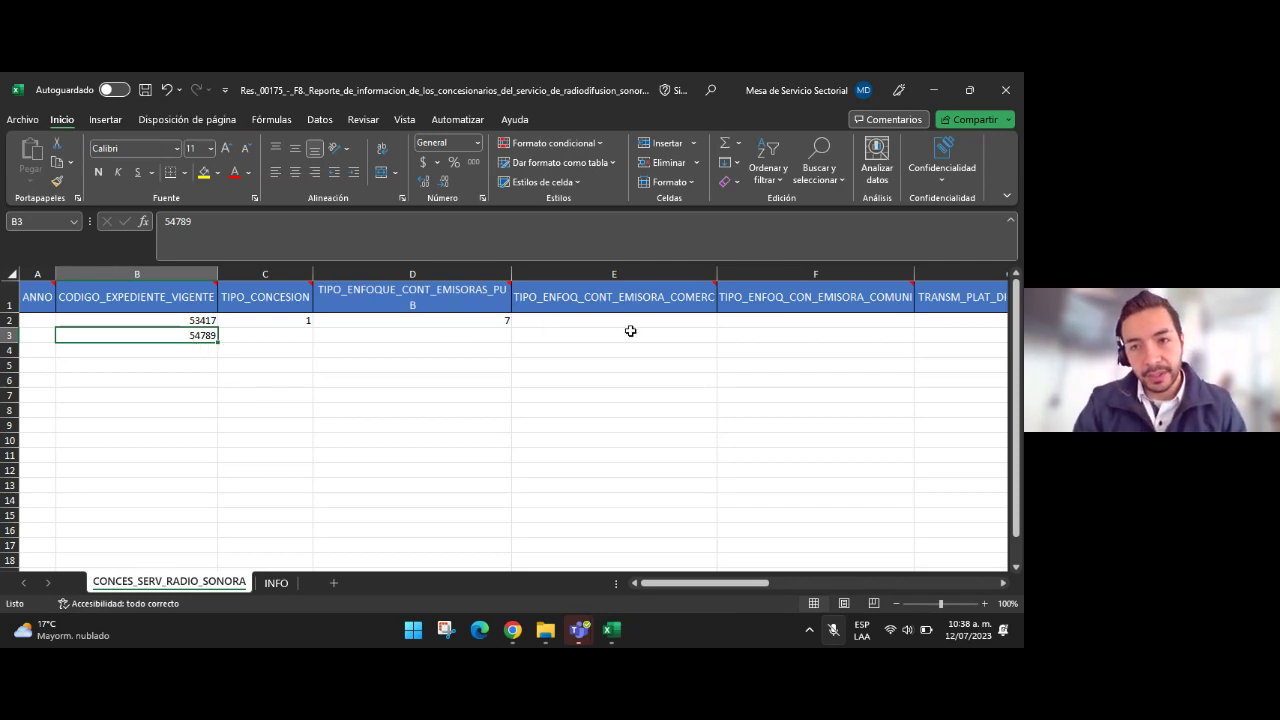
click(590, 364)
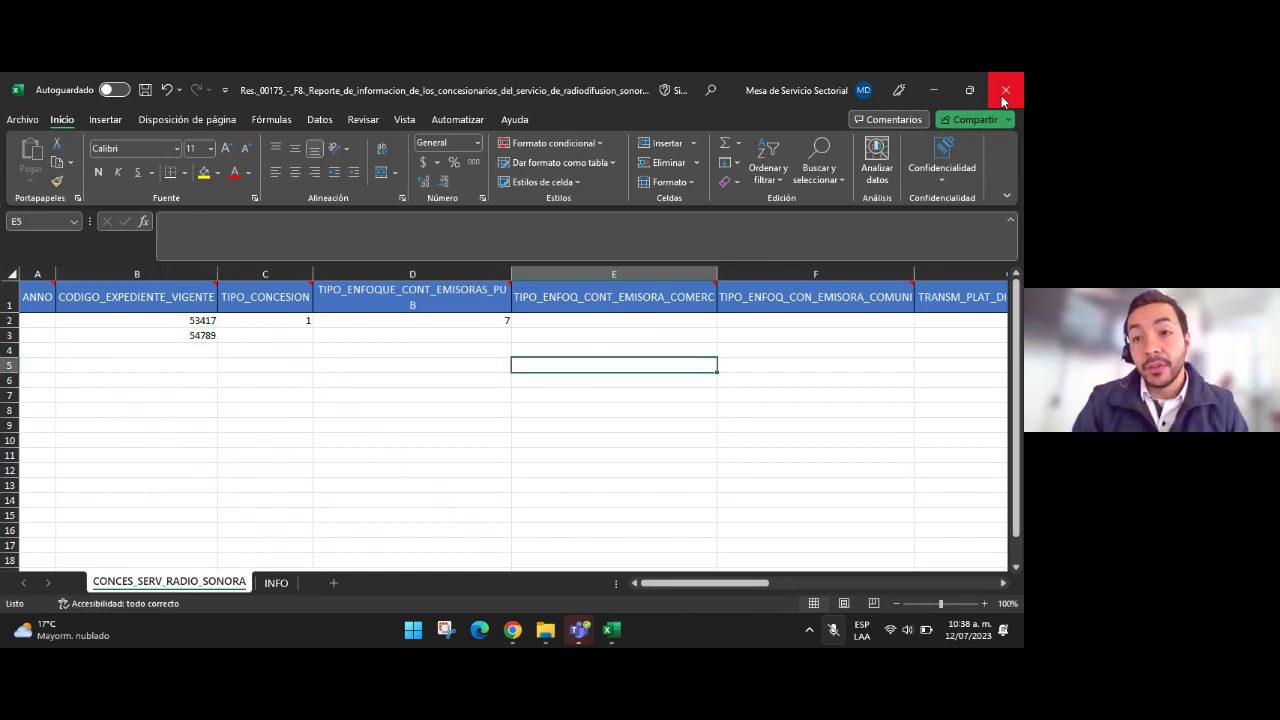
Minimize the F8 workbook, switch to the HECAA template list in Chrome and download the Res. 00175 - F9 costs and income template as xls
click(934, 90)
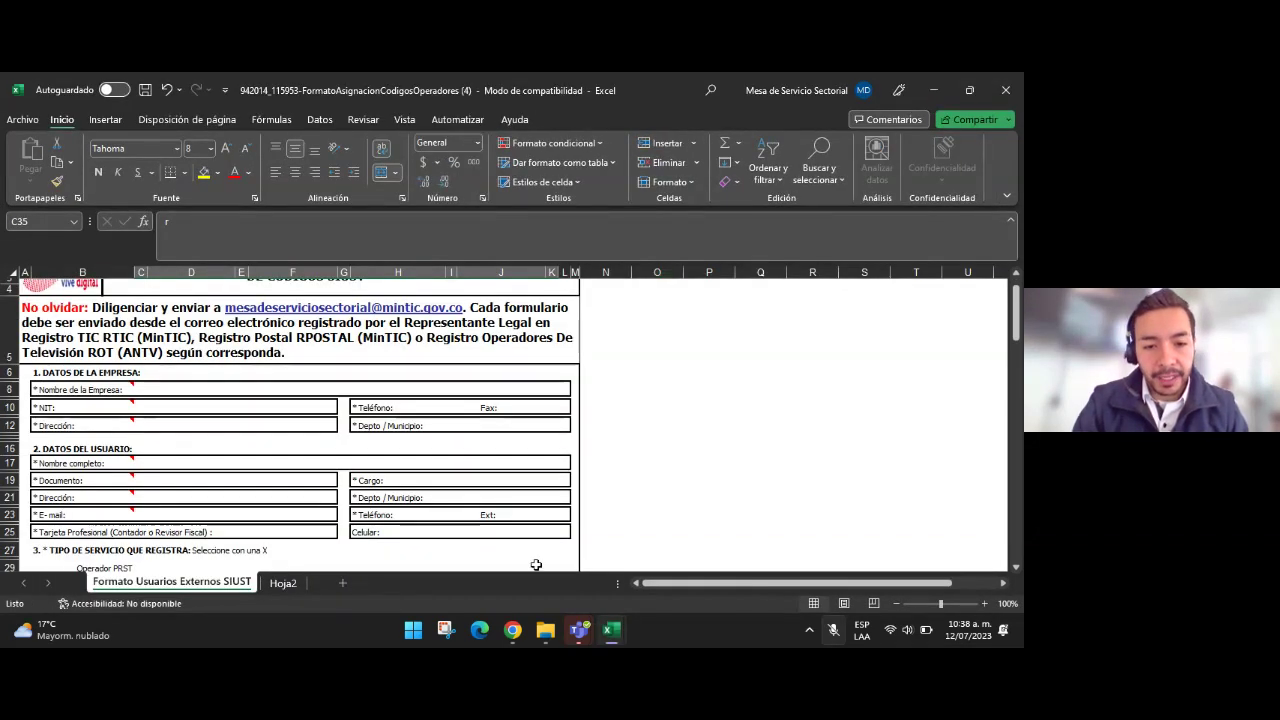
mouse_move(512, 645)
click(505, 515)
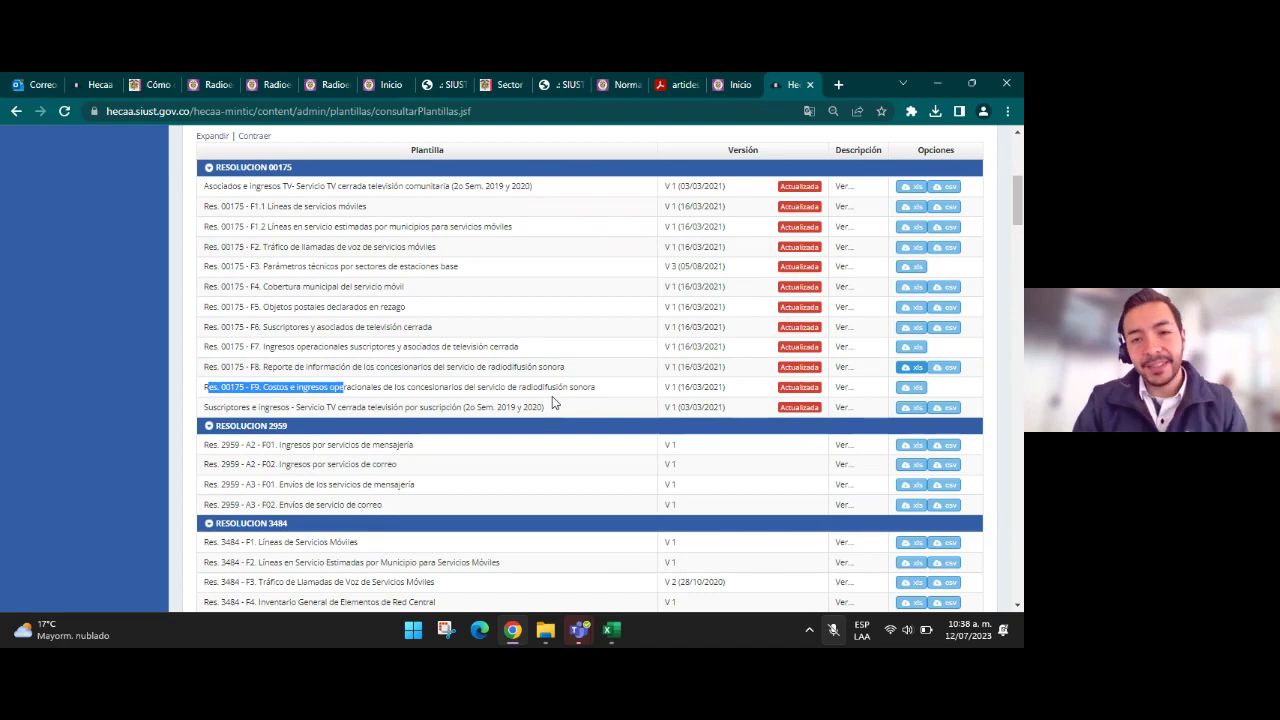
scroll(513, 383, up, 1)
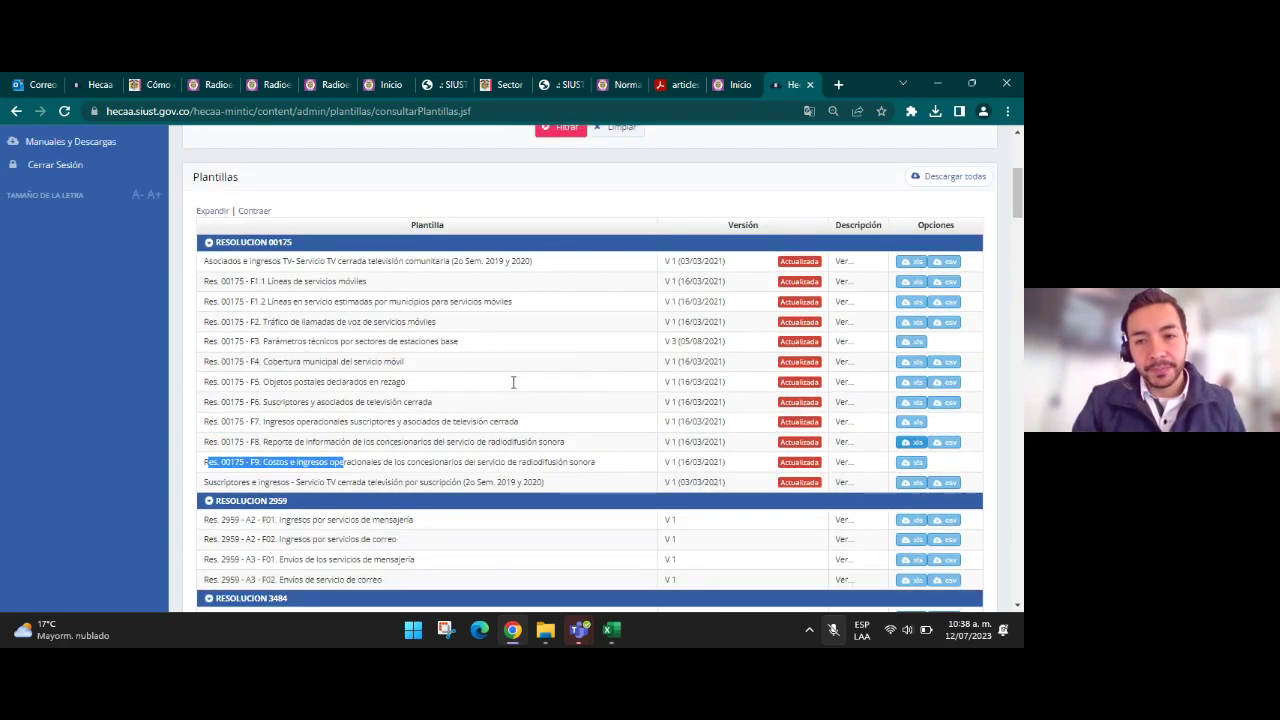
scroll(513, 383, down, 1)
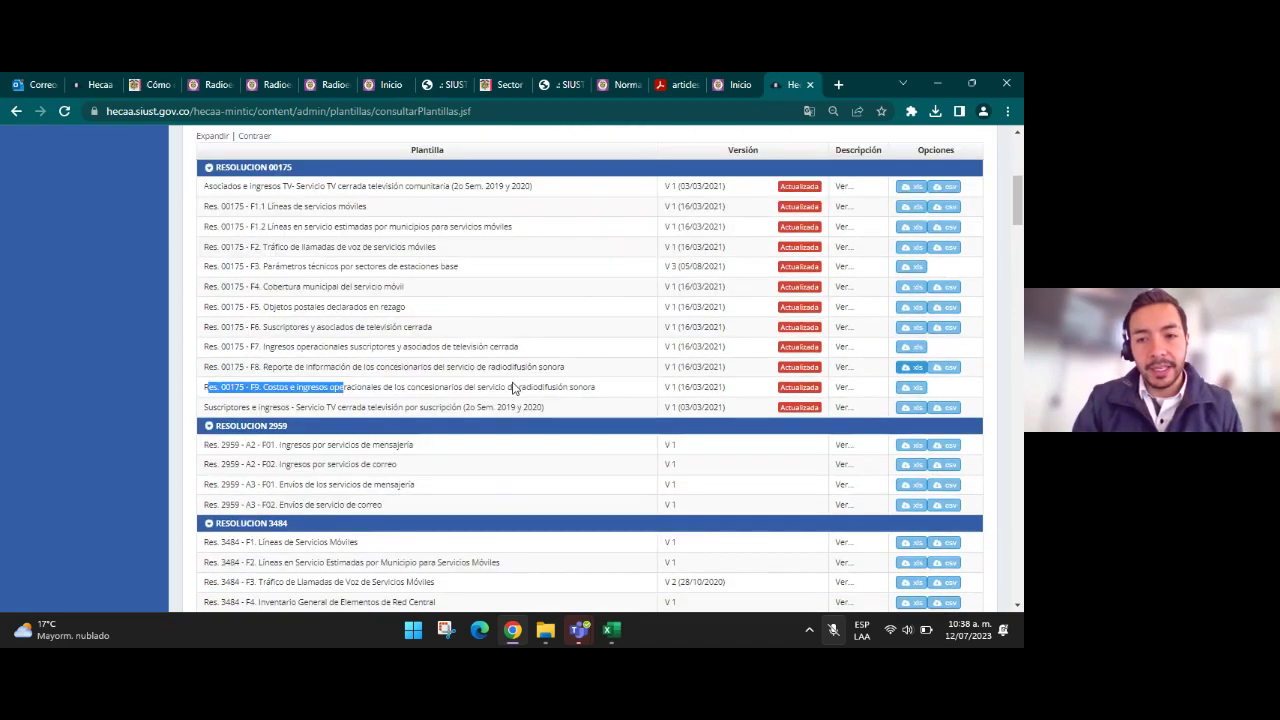
click(914, 388)
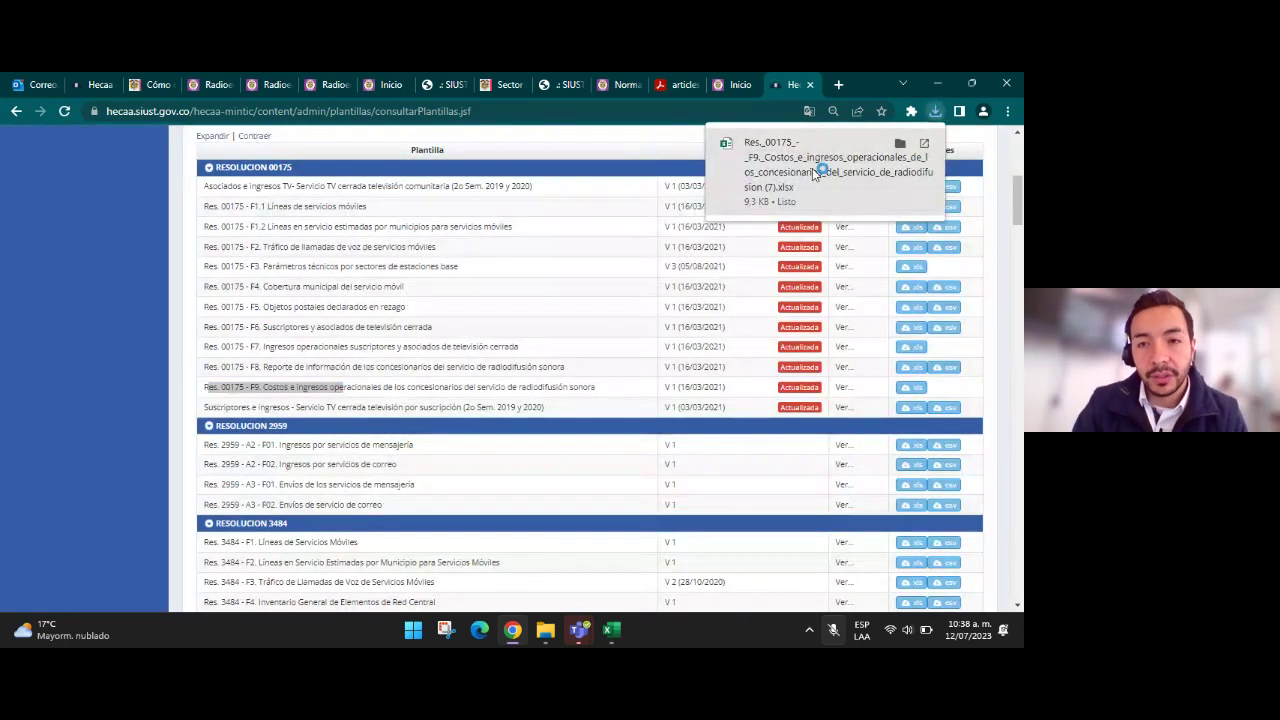
Open the downloaded Res. 00175 - F9 costs and income workbook in Excel and enable editing
click(812, 168)
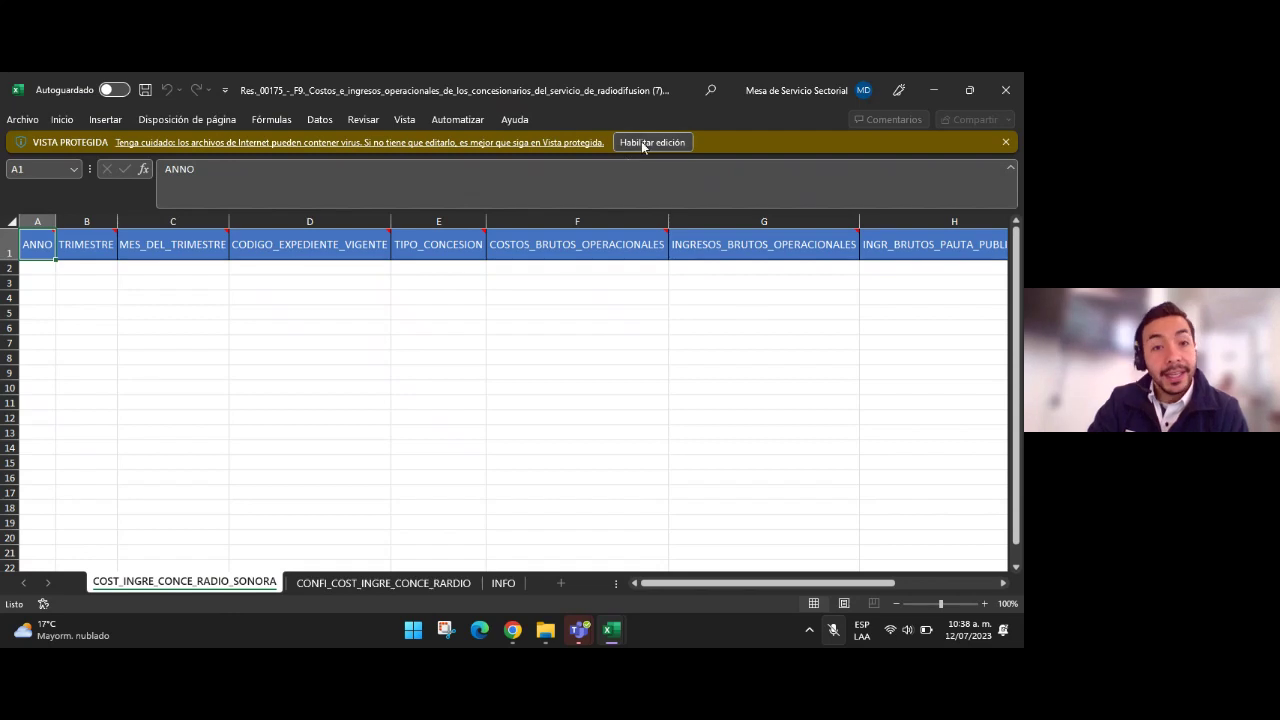
click(640, 141)
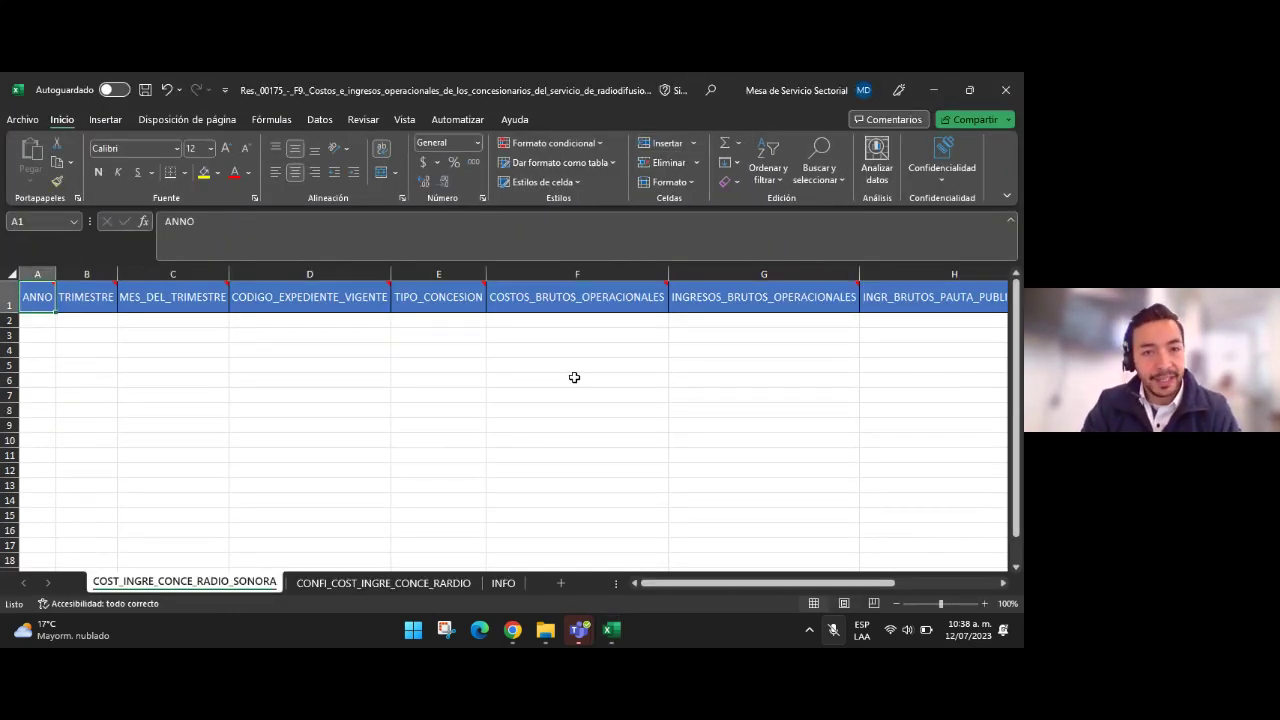
click(476, 365)
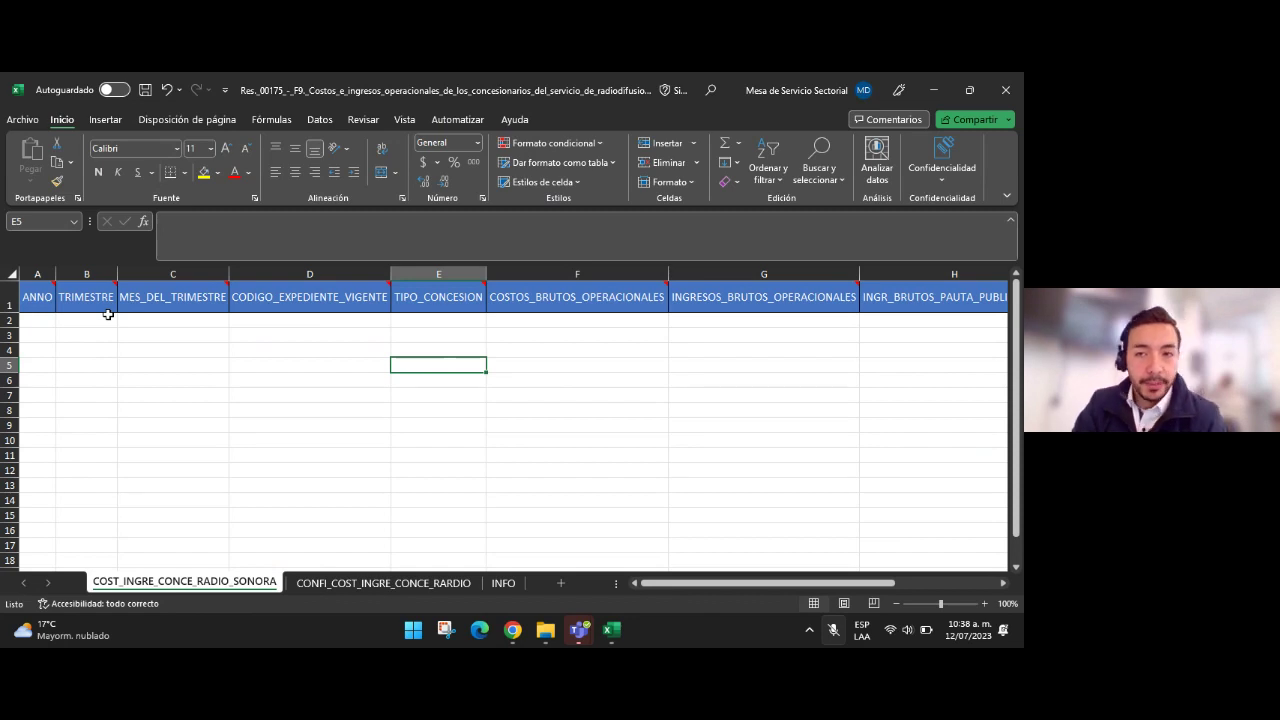
Fill row 2 of COST_INGRE_CONCE_RADIO_SONORA with ANNO 2023 and TRIMESTRE 2
click(36, 304)
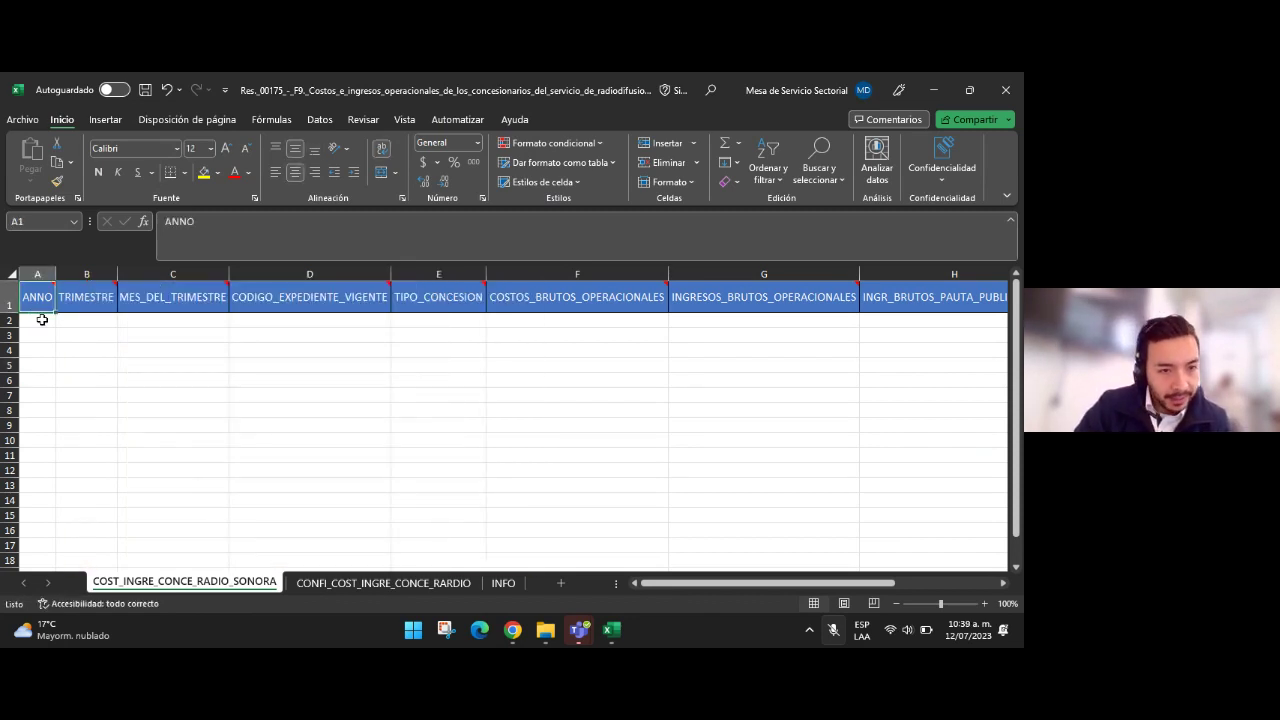
click(42, 319)
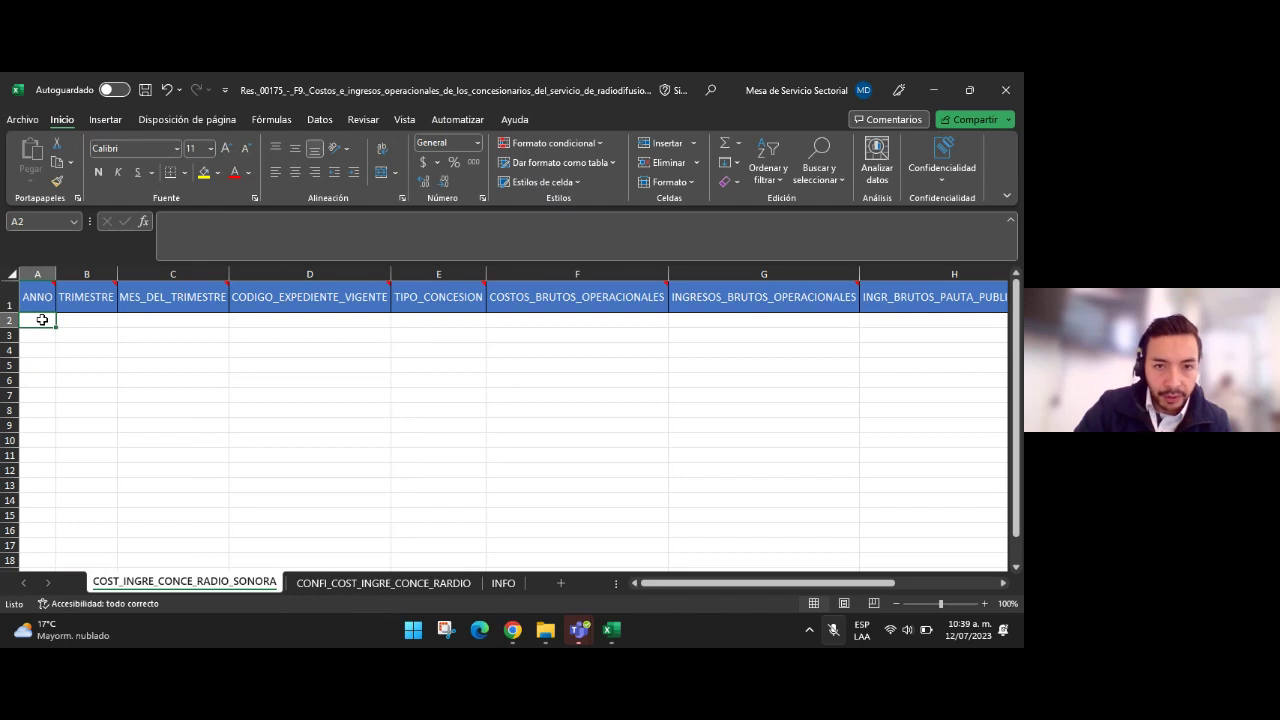
click(97, 319)
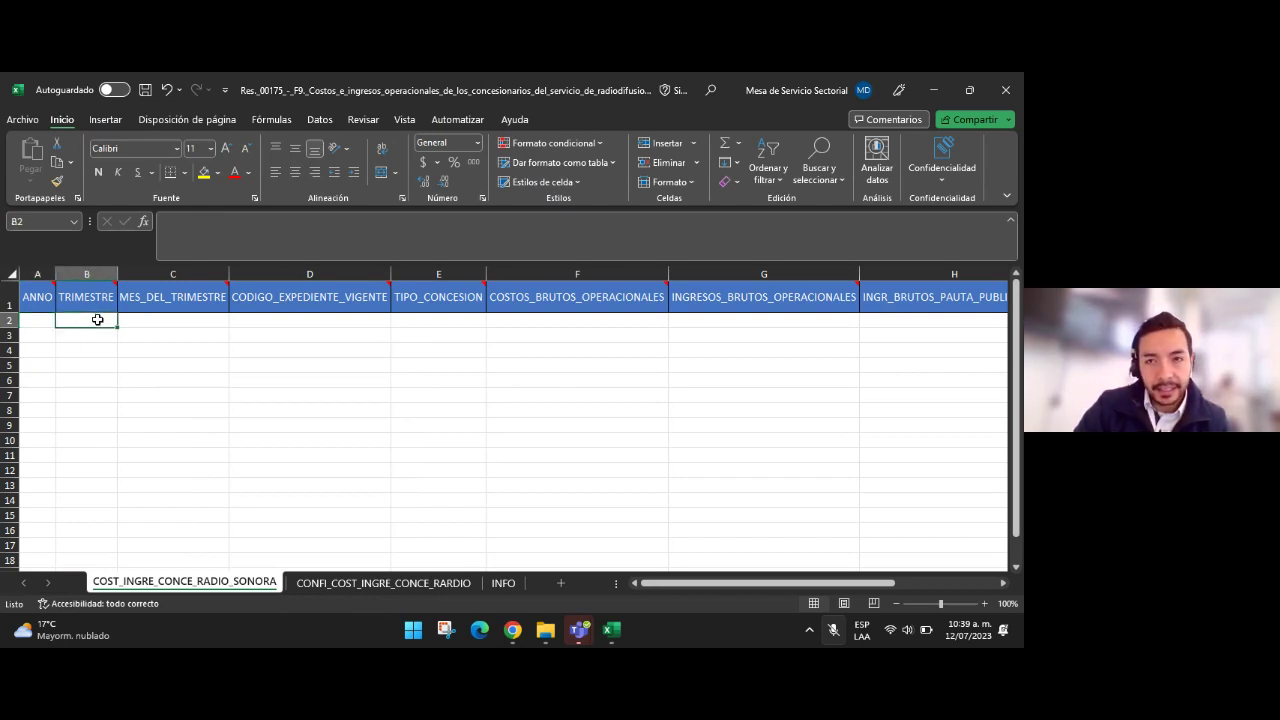
click(155, 318)
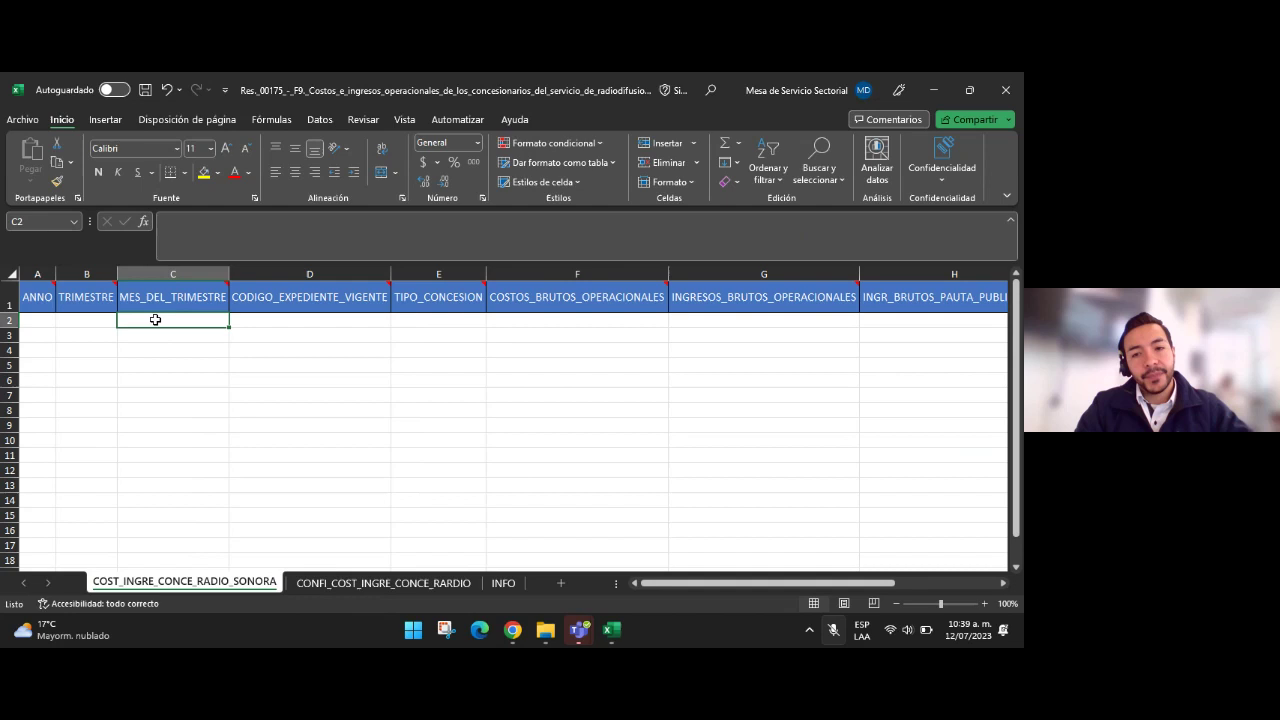
click(94, 318)
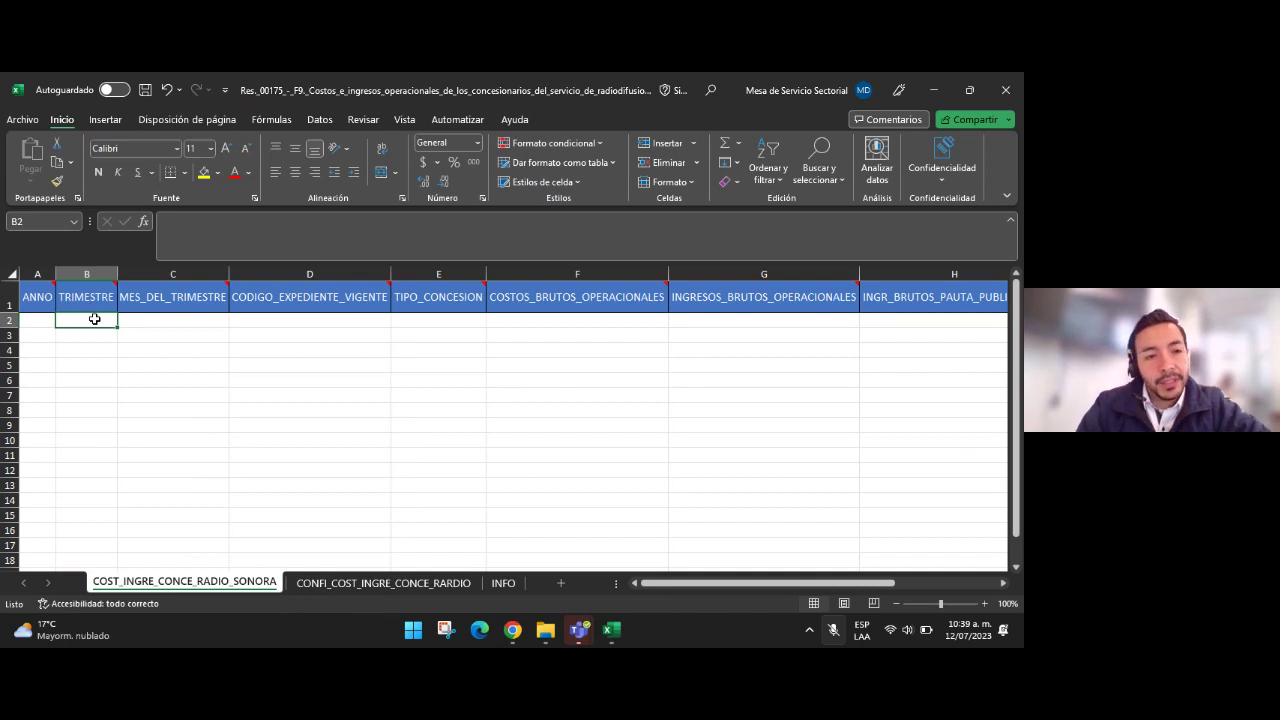
click(42, 318)
mouse_move(42, 310)
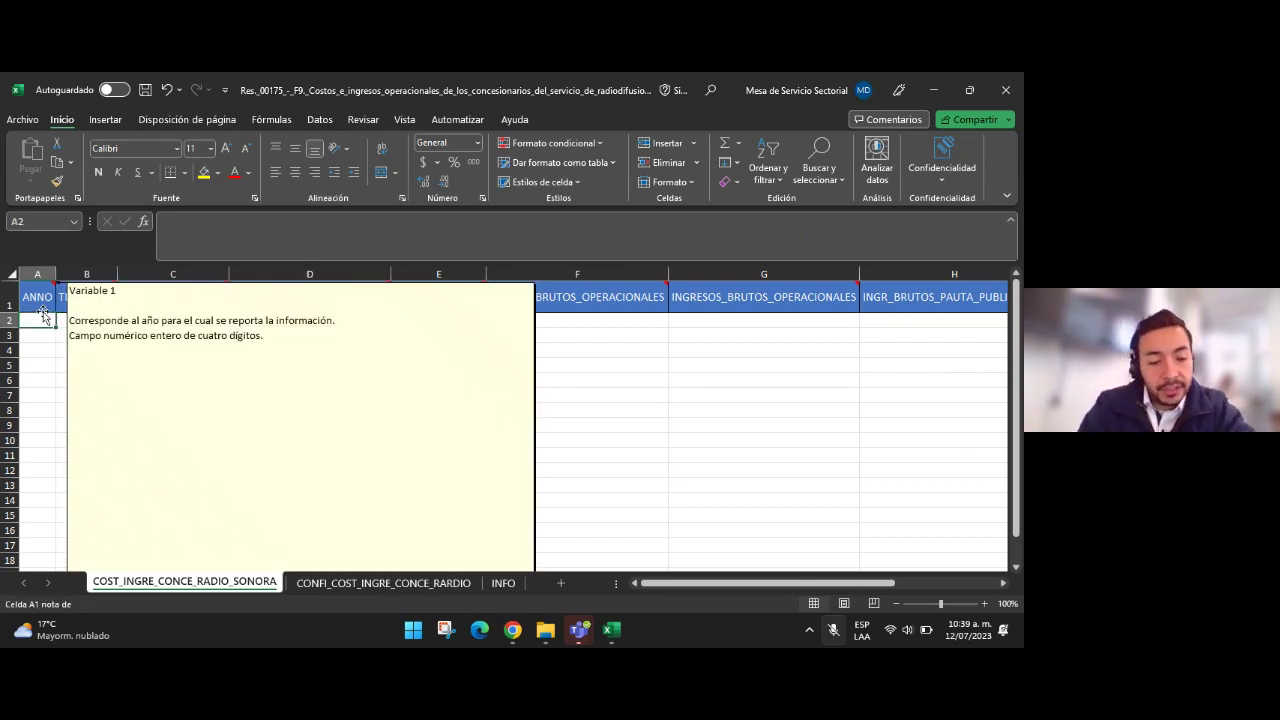
text(2020)
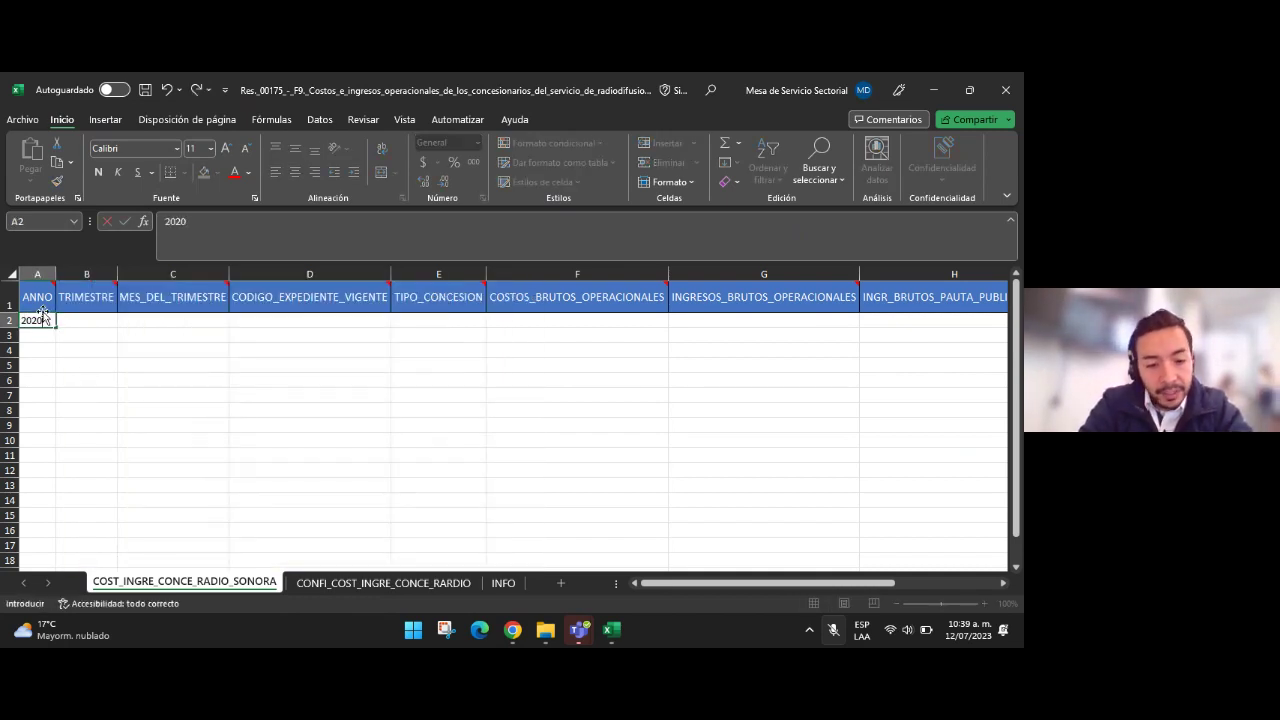
click(89, 318)
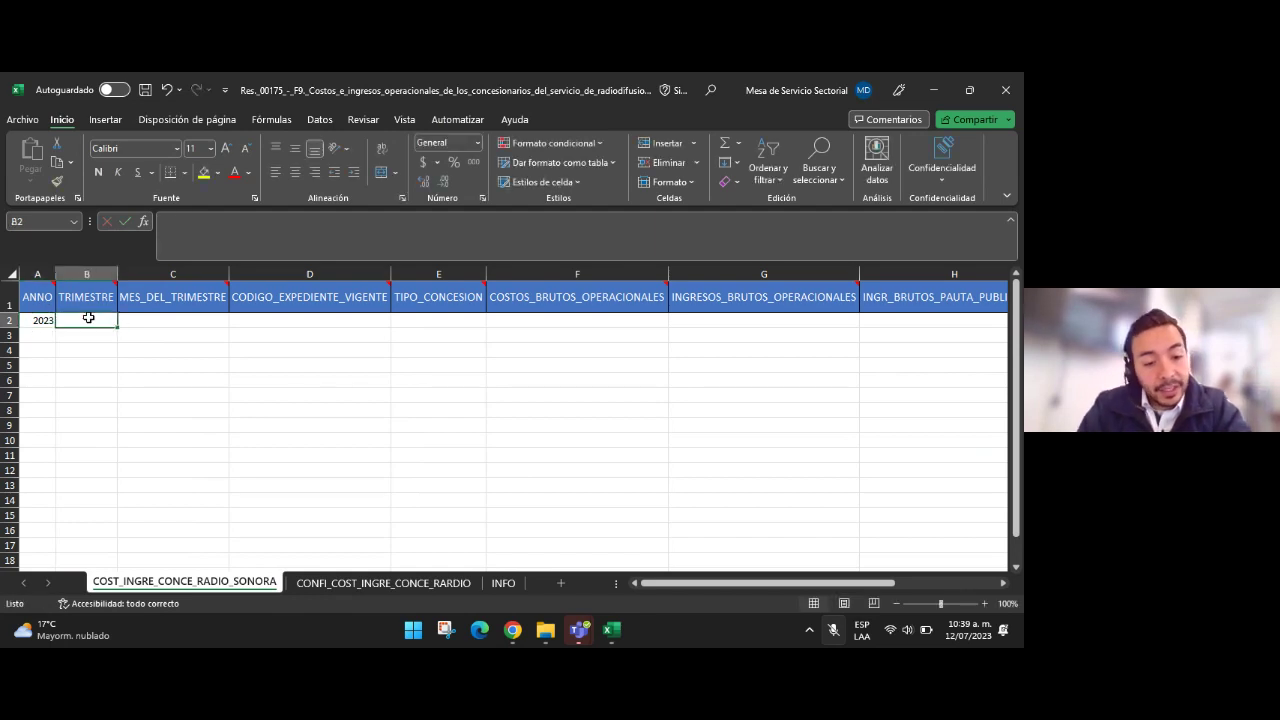
text(2)
mouse_move(108, 287)
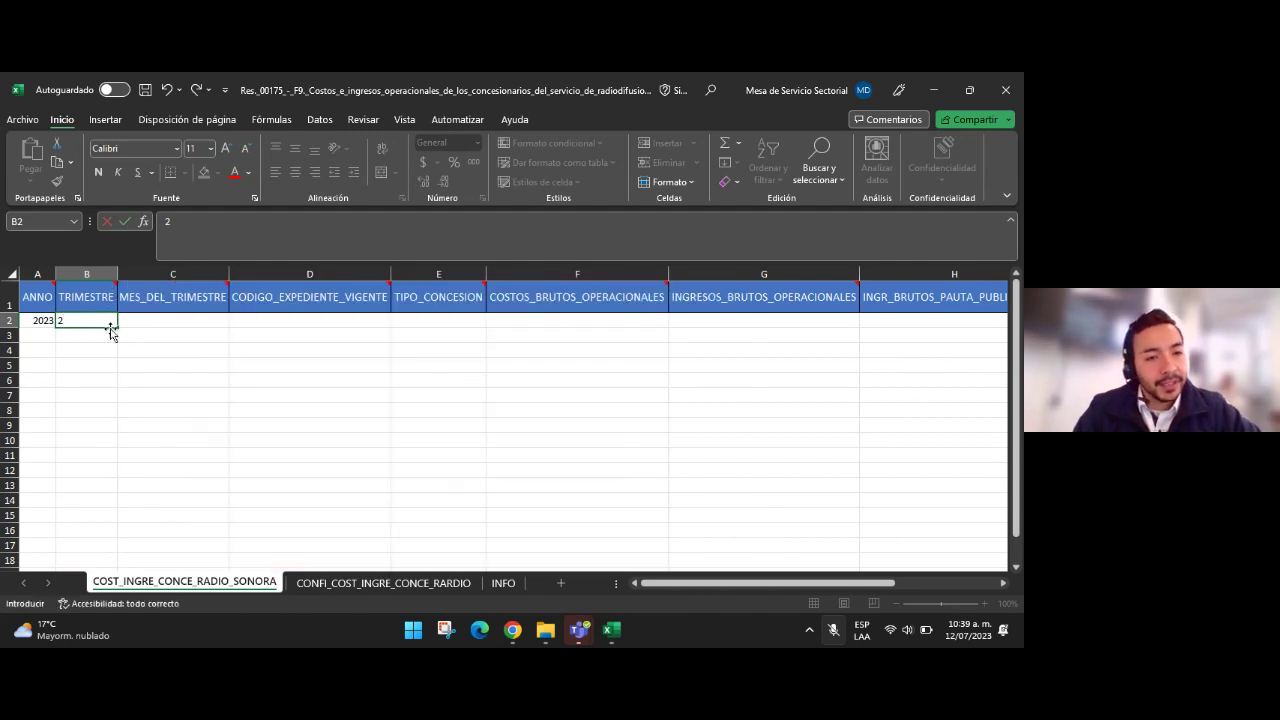
Read the MES_DEL_TRIMESTRE header note and enter the example month numbers 1, 2 and 3 across cells A7 to C7
mouse_move(173, 304)
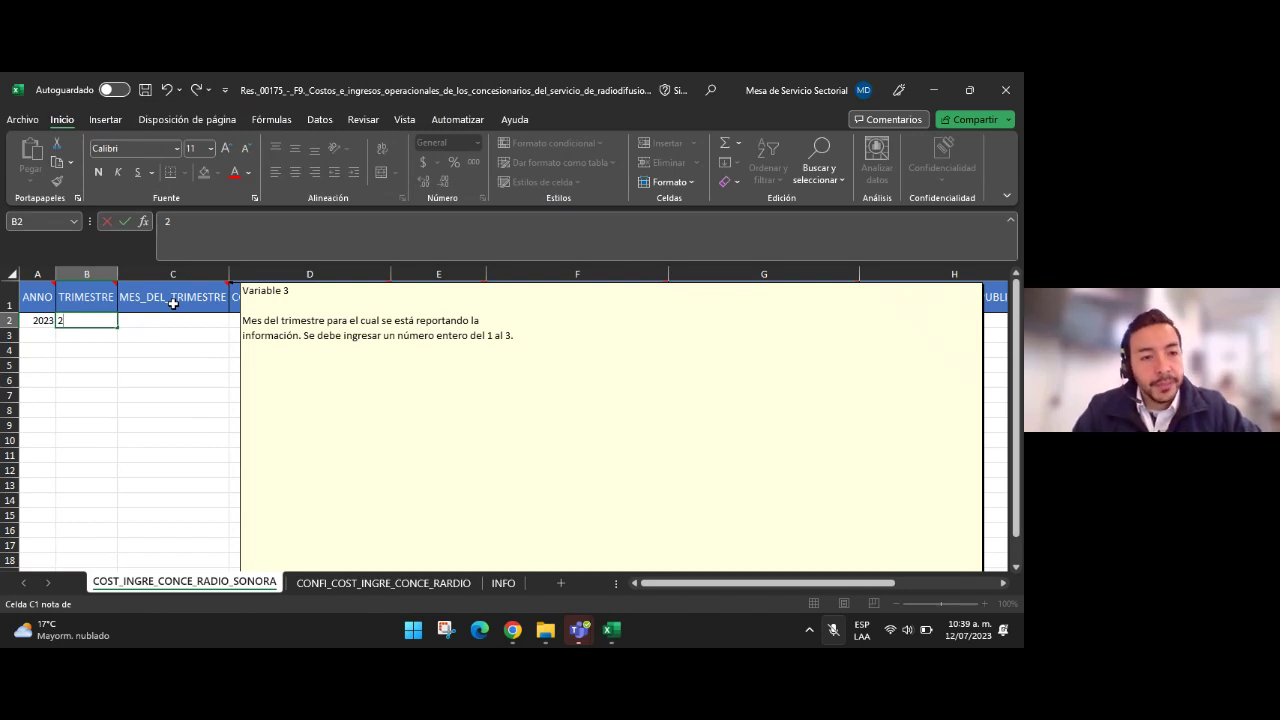
click(55, 400)
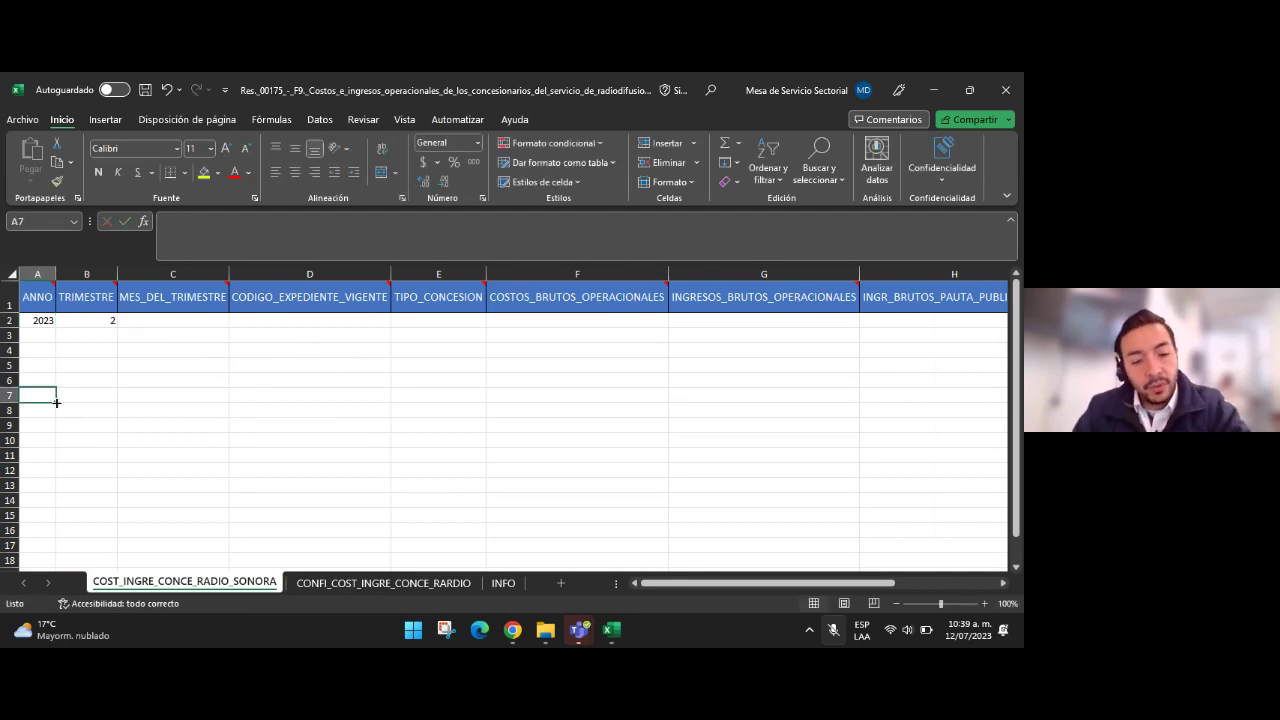
text(1)
key(Tab)
text(2)
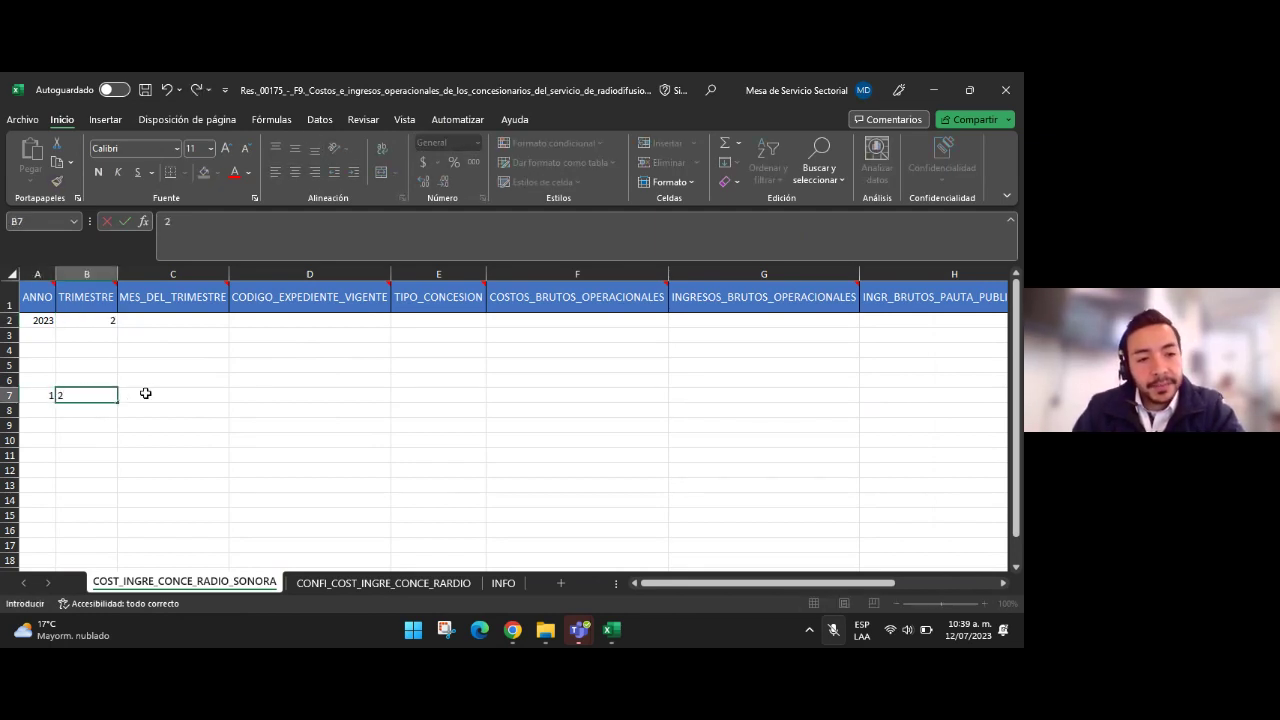
key(Tab)
text(3)
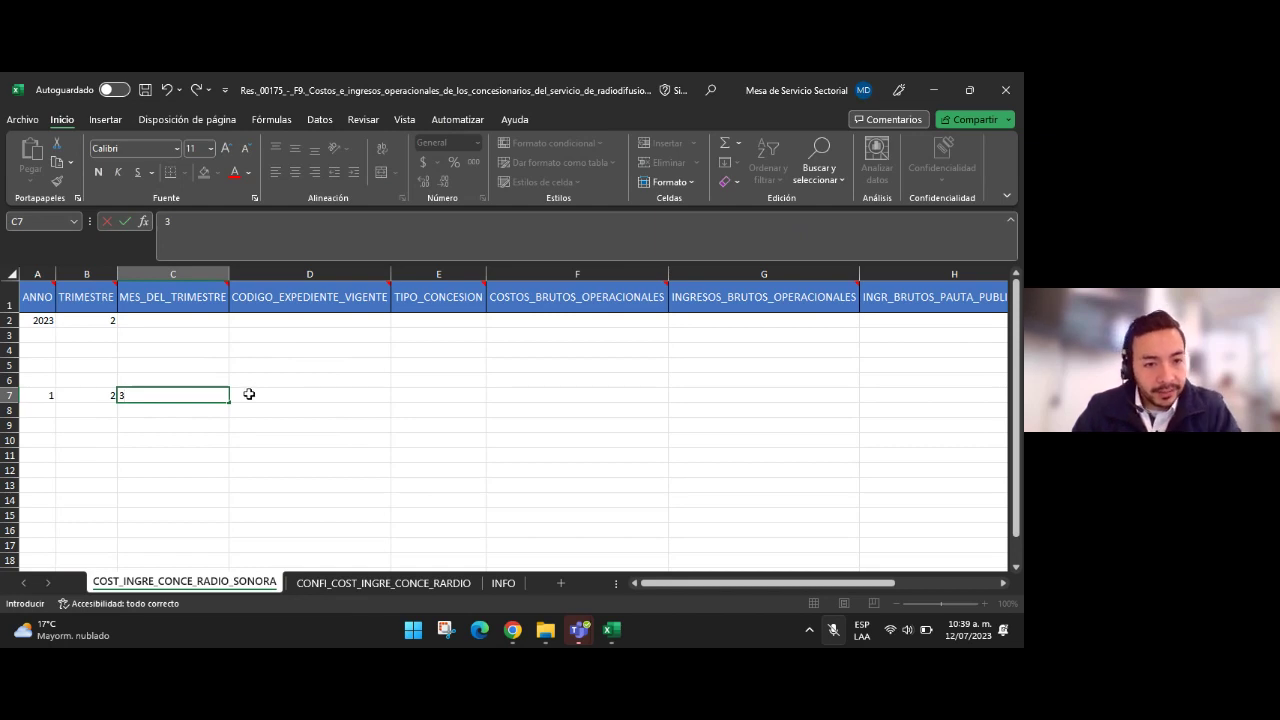
click(174, 422)
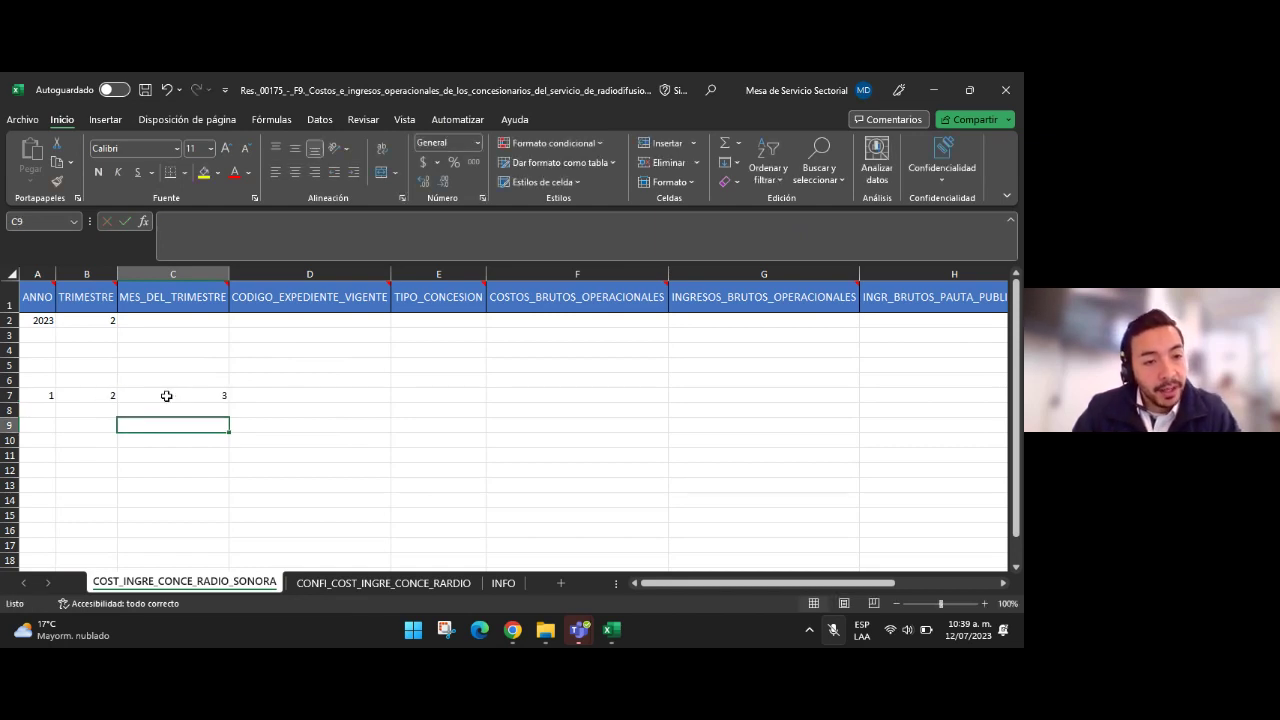
Label the example month numbers with abril, mayo and junio in cells A6 to C6
click(100, 317)
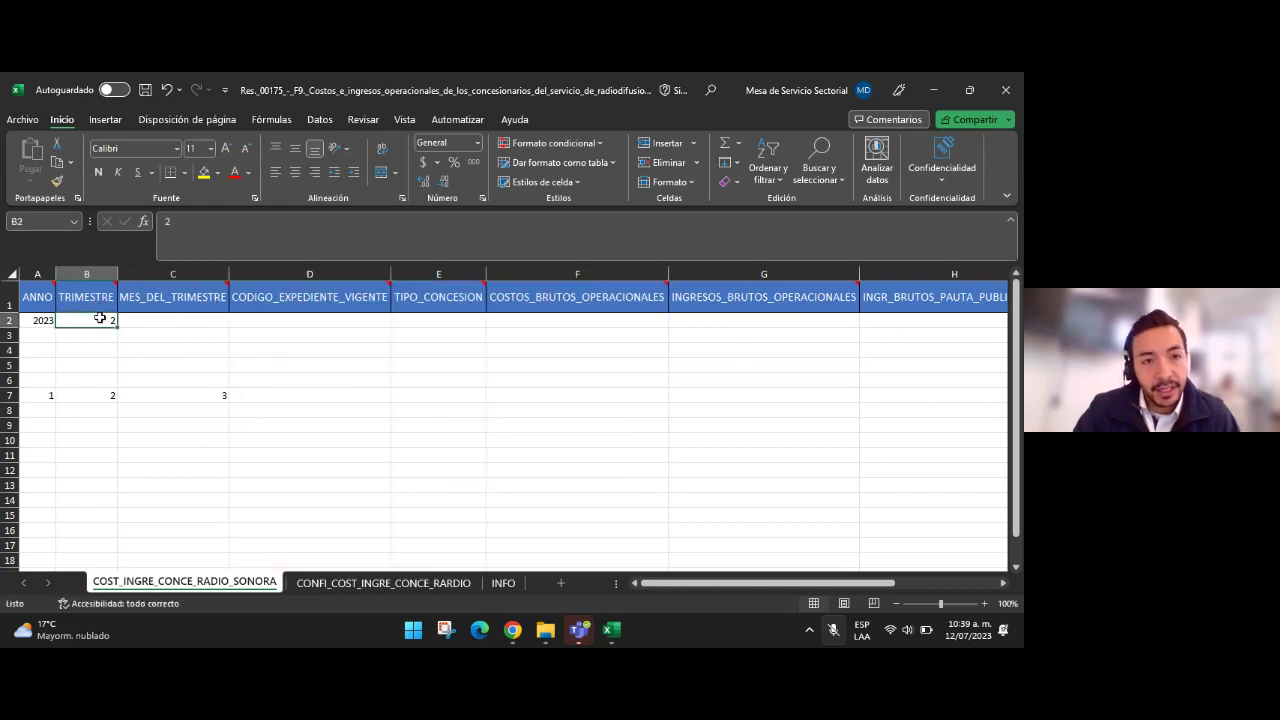
click(46, 383)
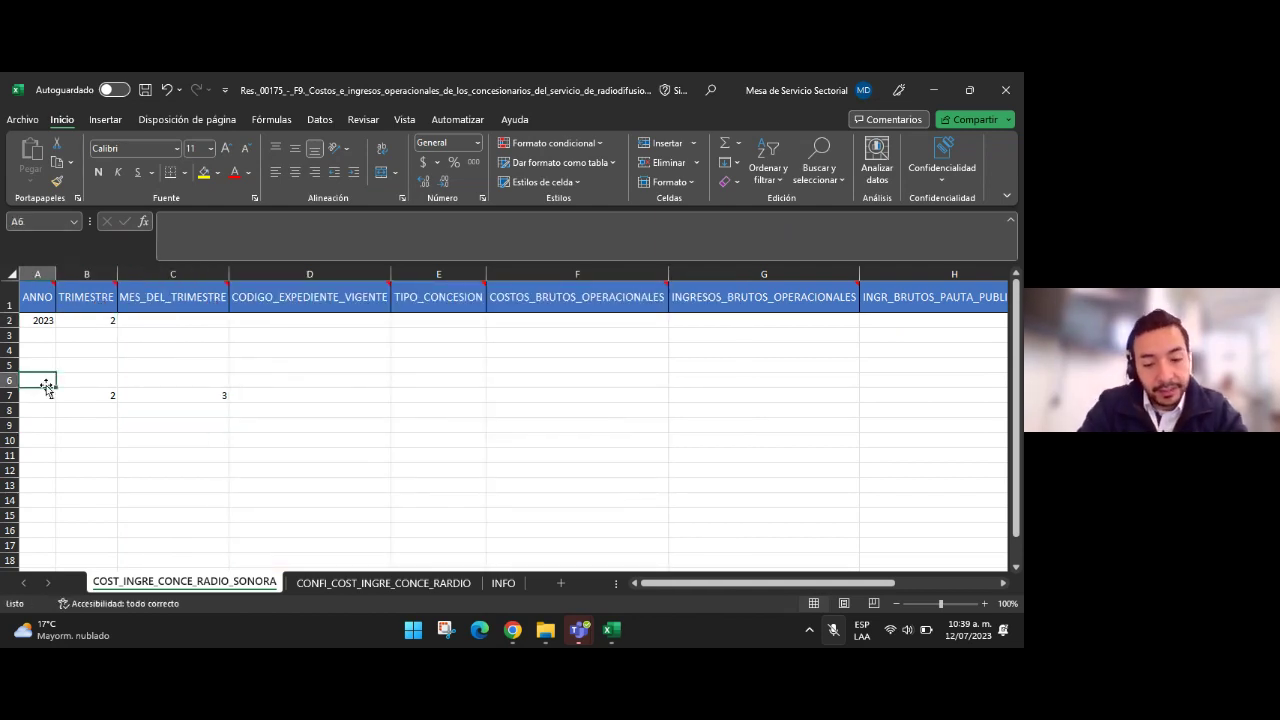
text(ma)
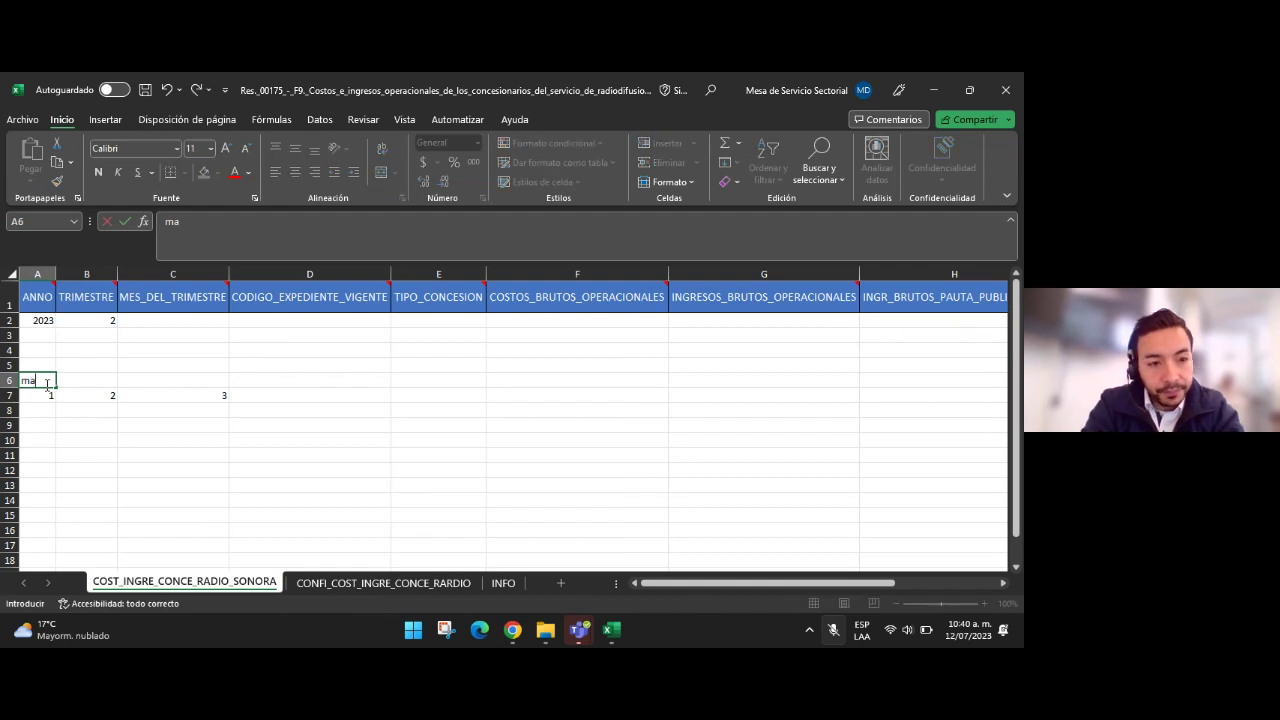
text(yo)
key(Tab)
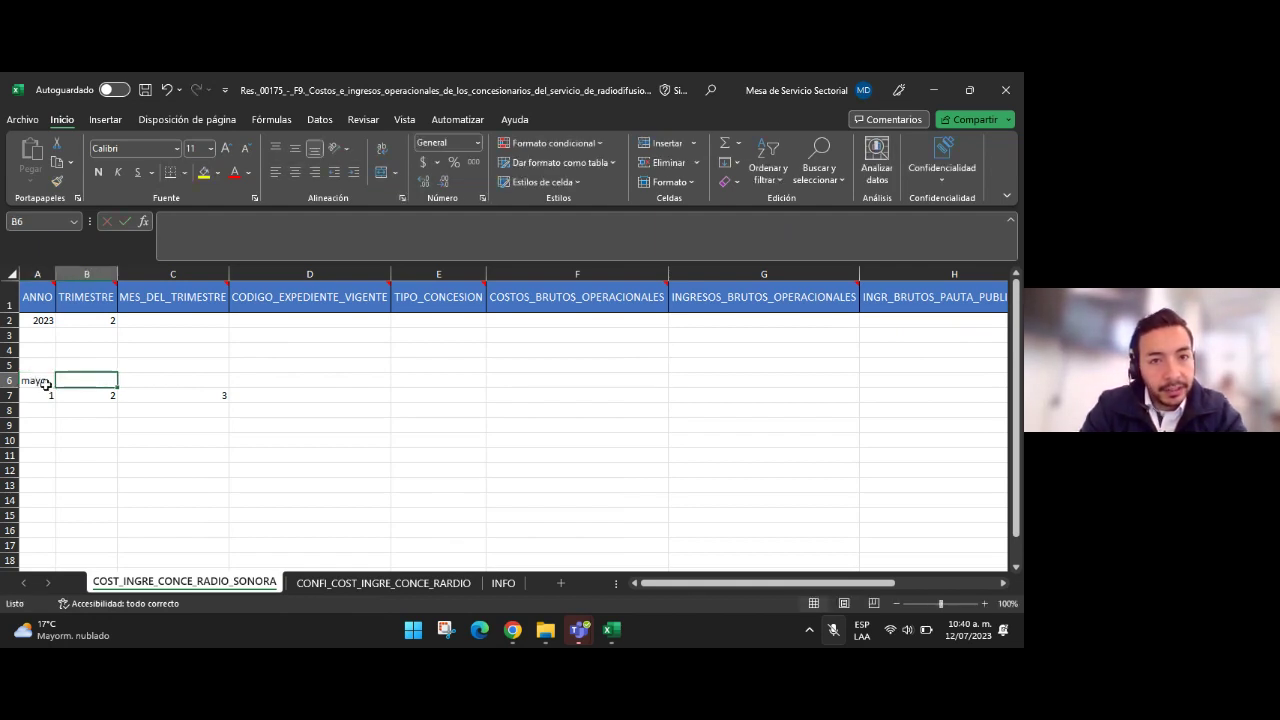
click(46, 383)
text(abrila)
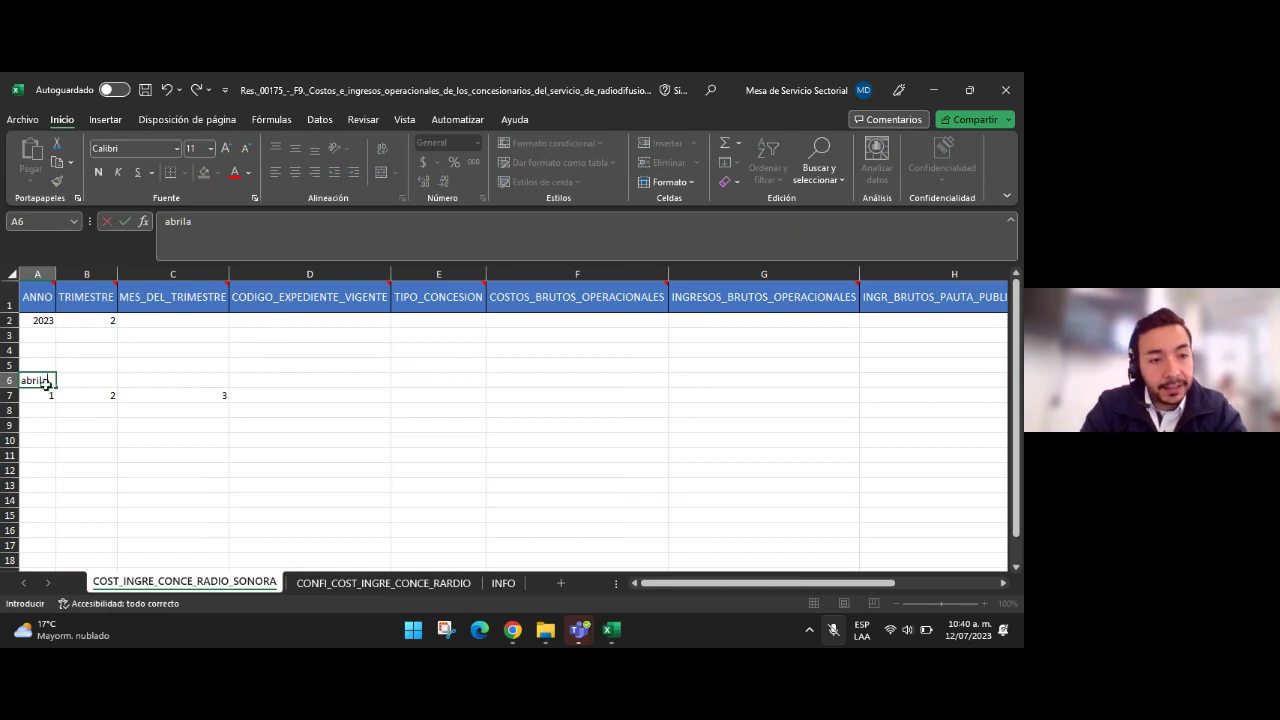
key(Tab)
text(ma)
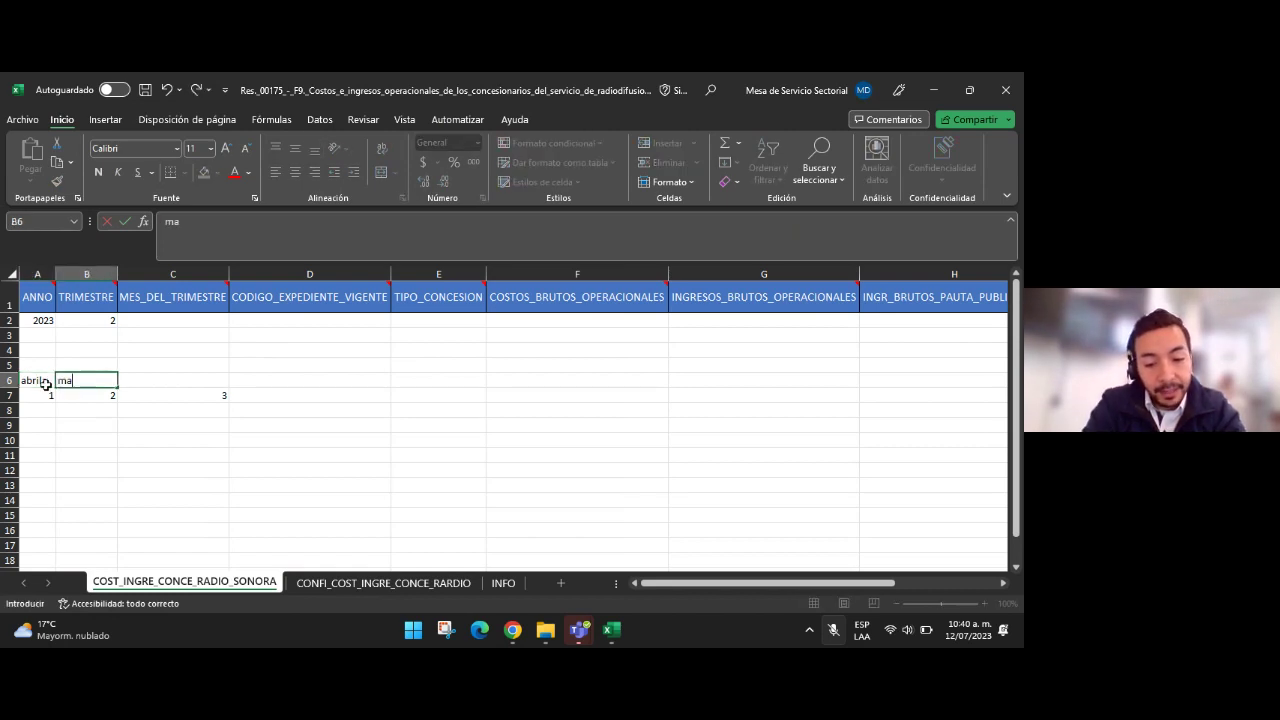
text(yo)
key(Tab)
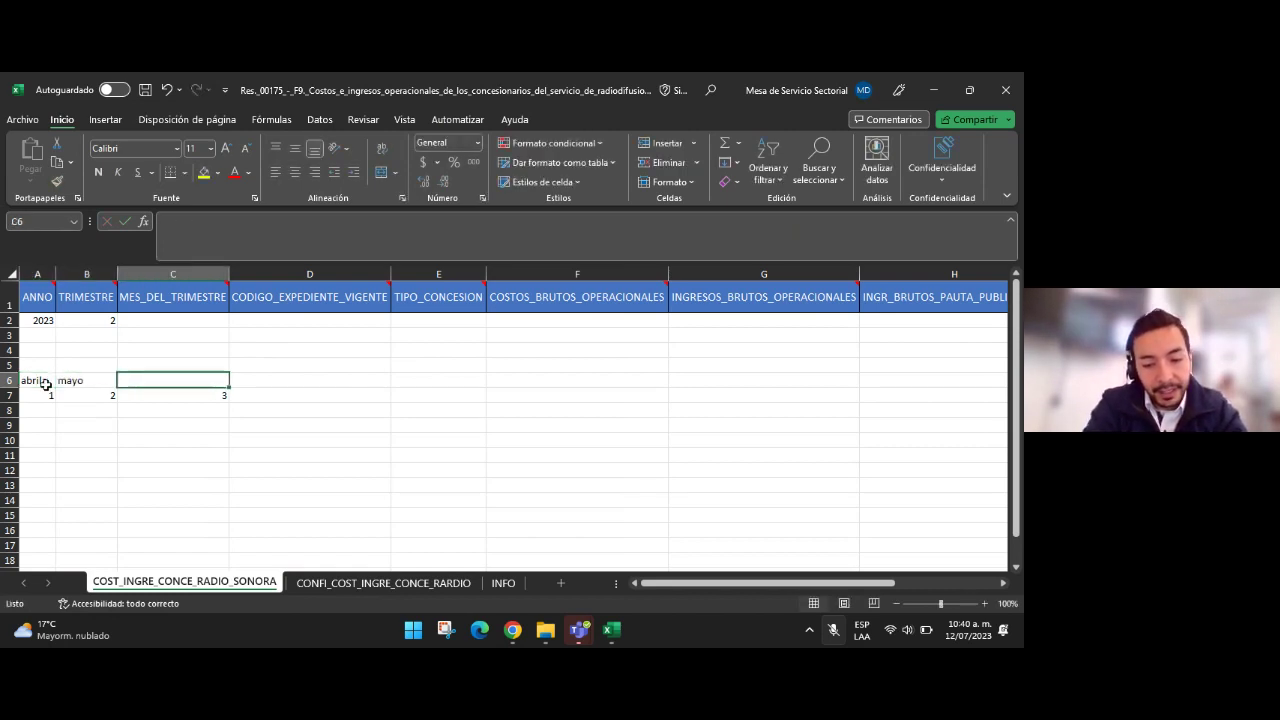
text(junio)
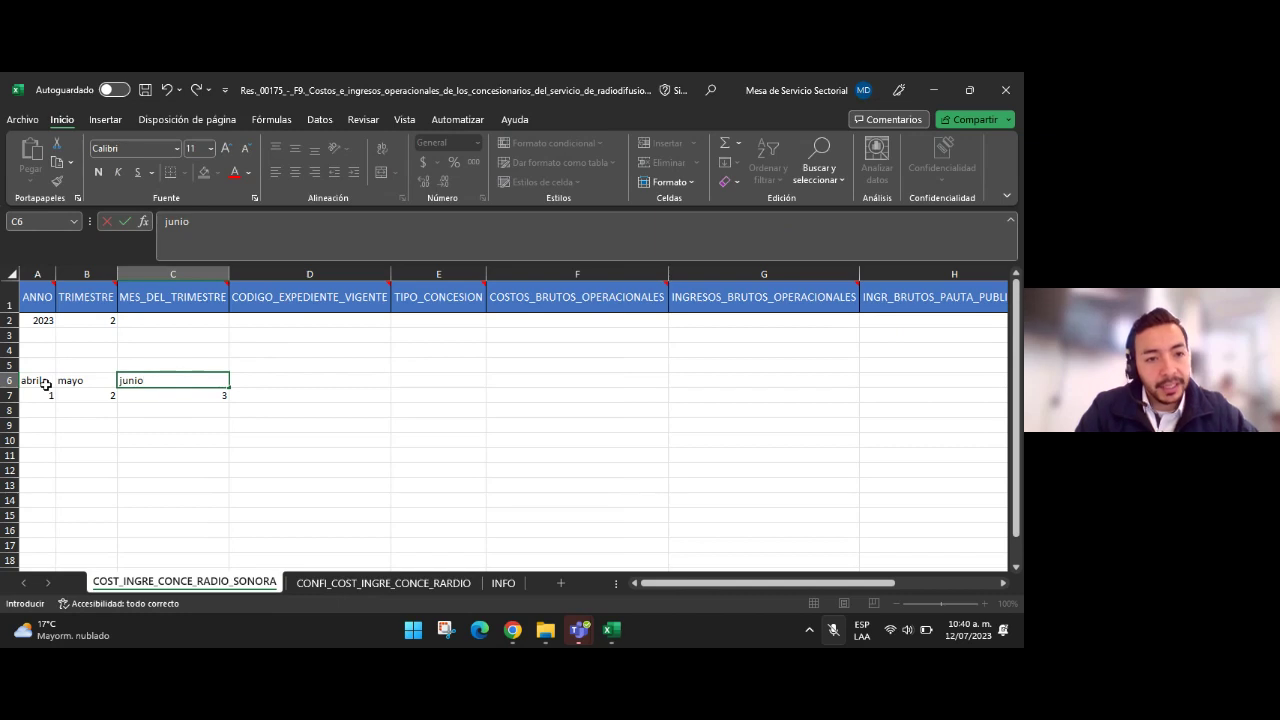
click(42, 382)
key(F2)
key(BackSpace)
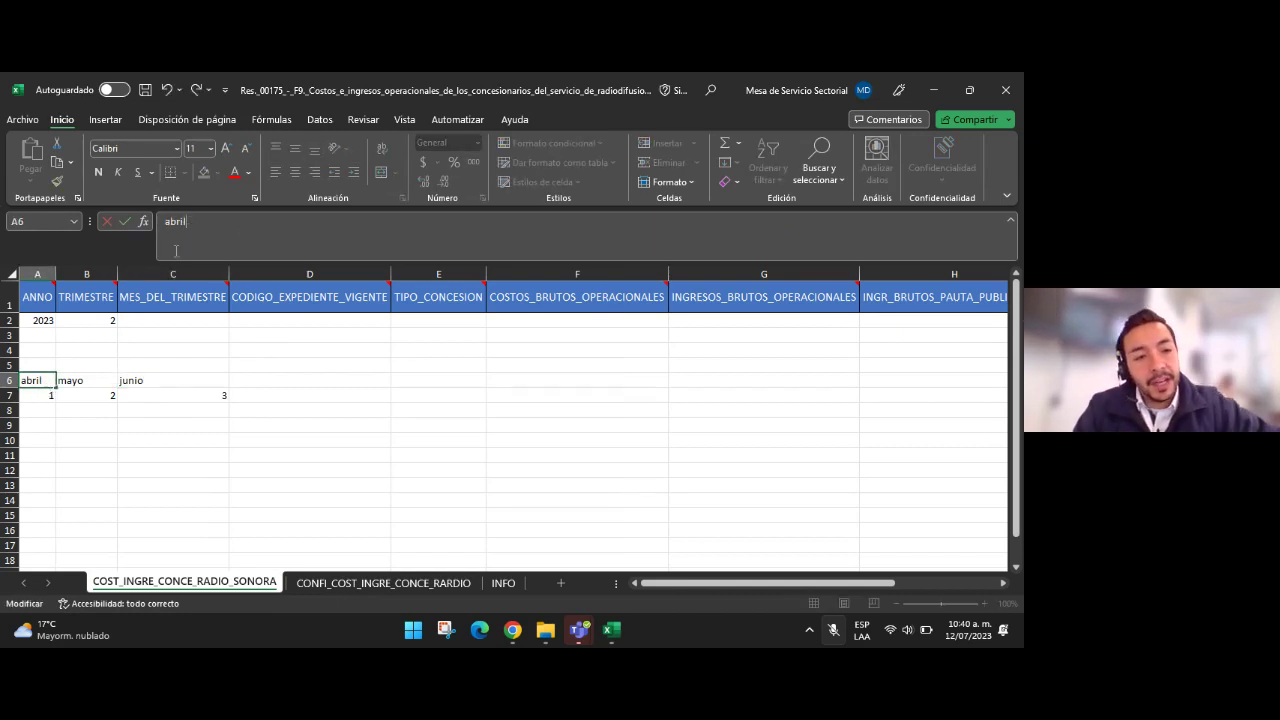
key(Return)
Examine how the month names in row 6 correspond to the month numbers in row 7
click(70, 381)
click(97, 397)
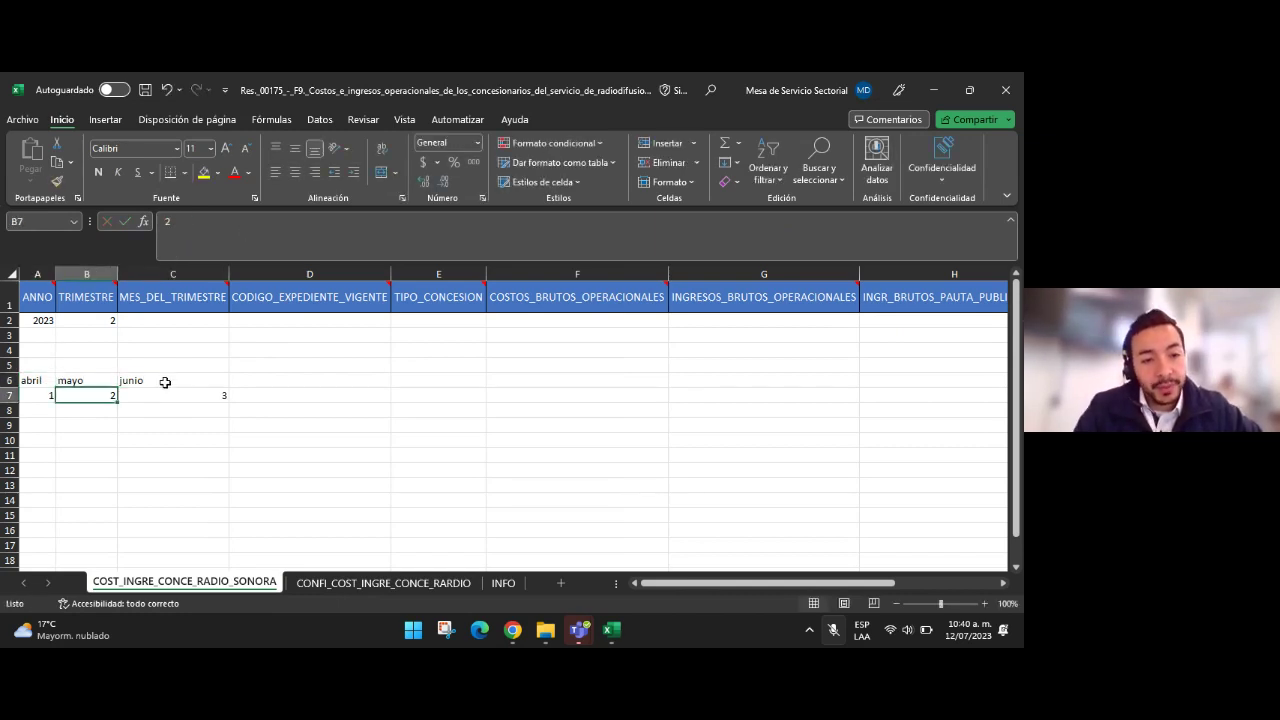
click(166, 380)
click(166, 394)
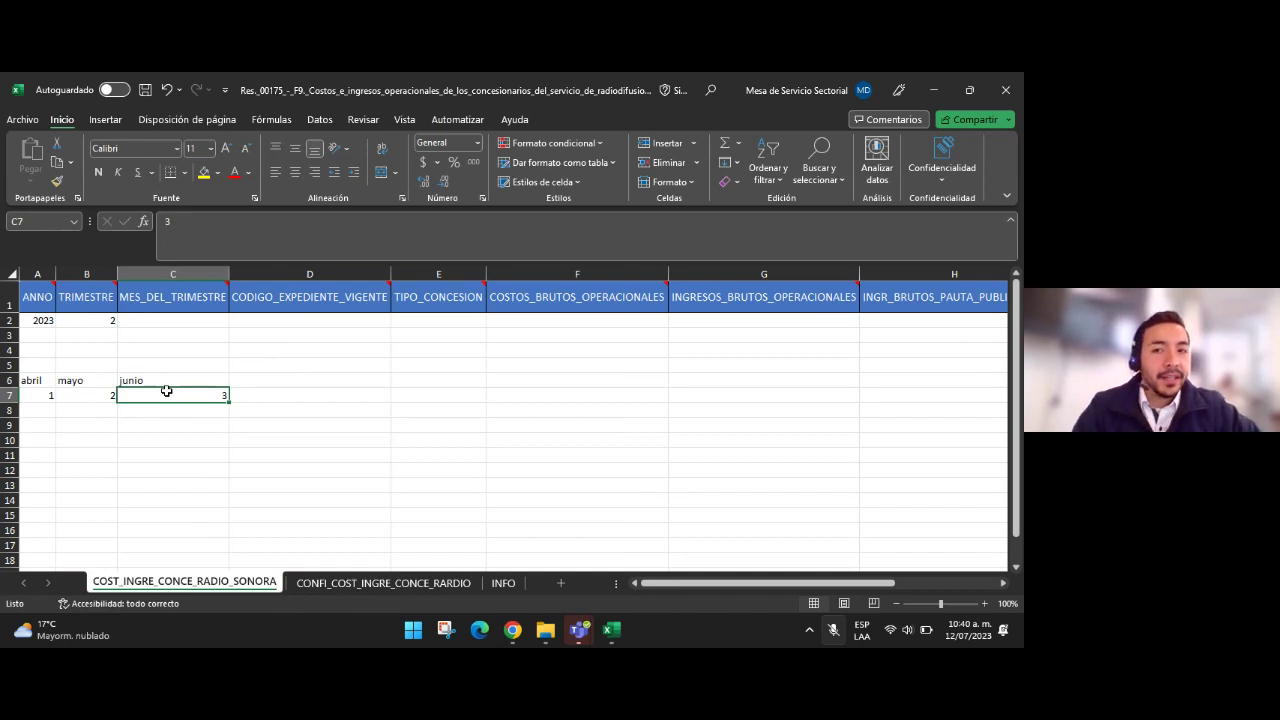
click(41, 410)
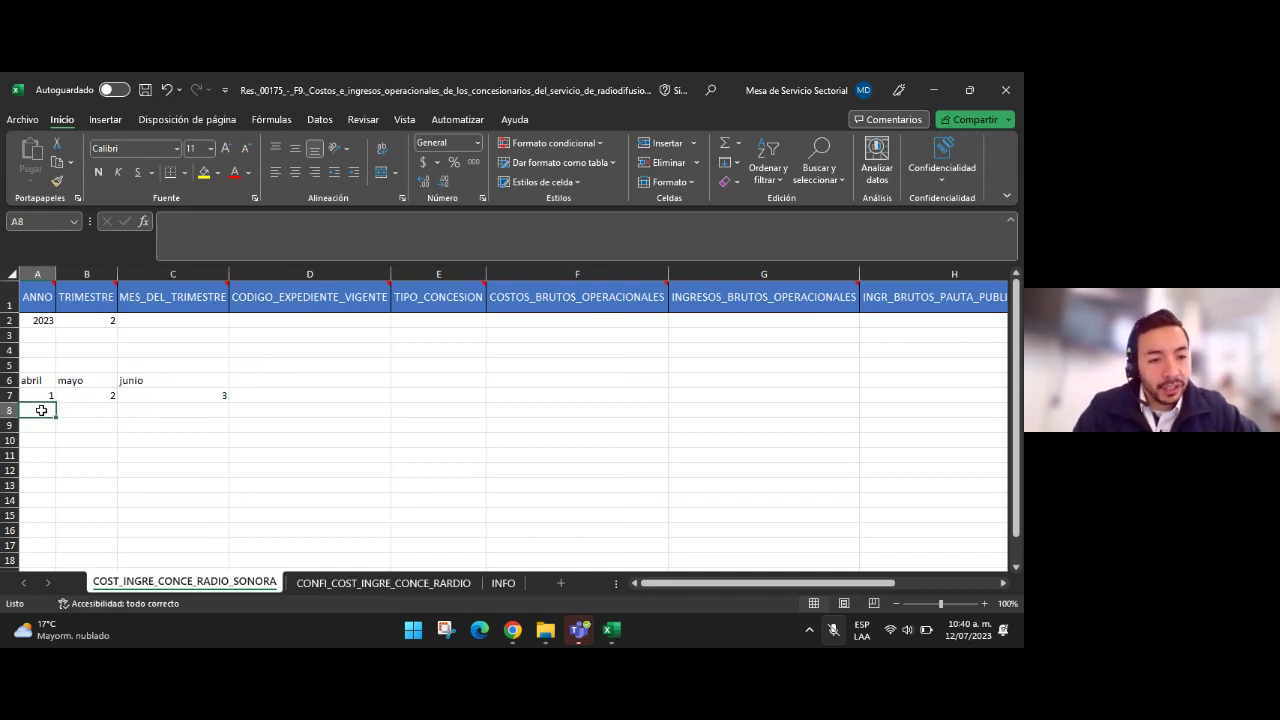
click(97, 409)
click(210, 412)
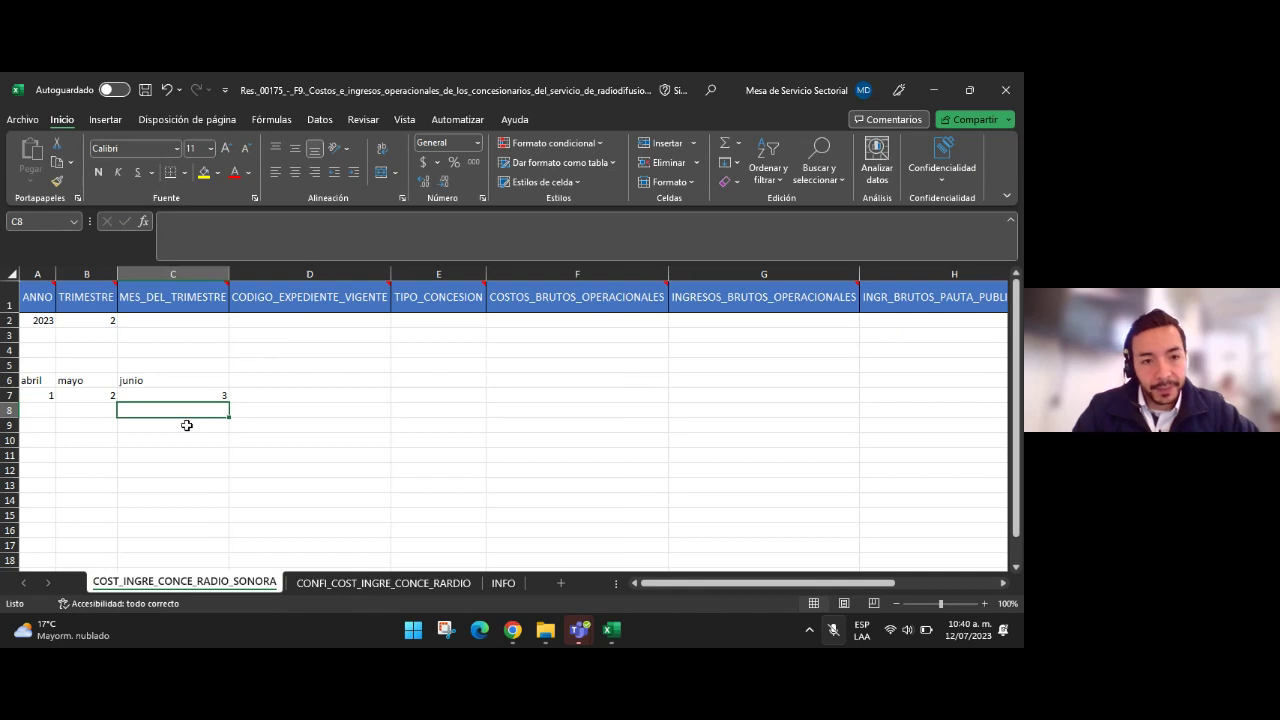
Clear the example month names and numbers by deleting the contents of A5:D10
drag(249, 442, 31, 370)
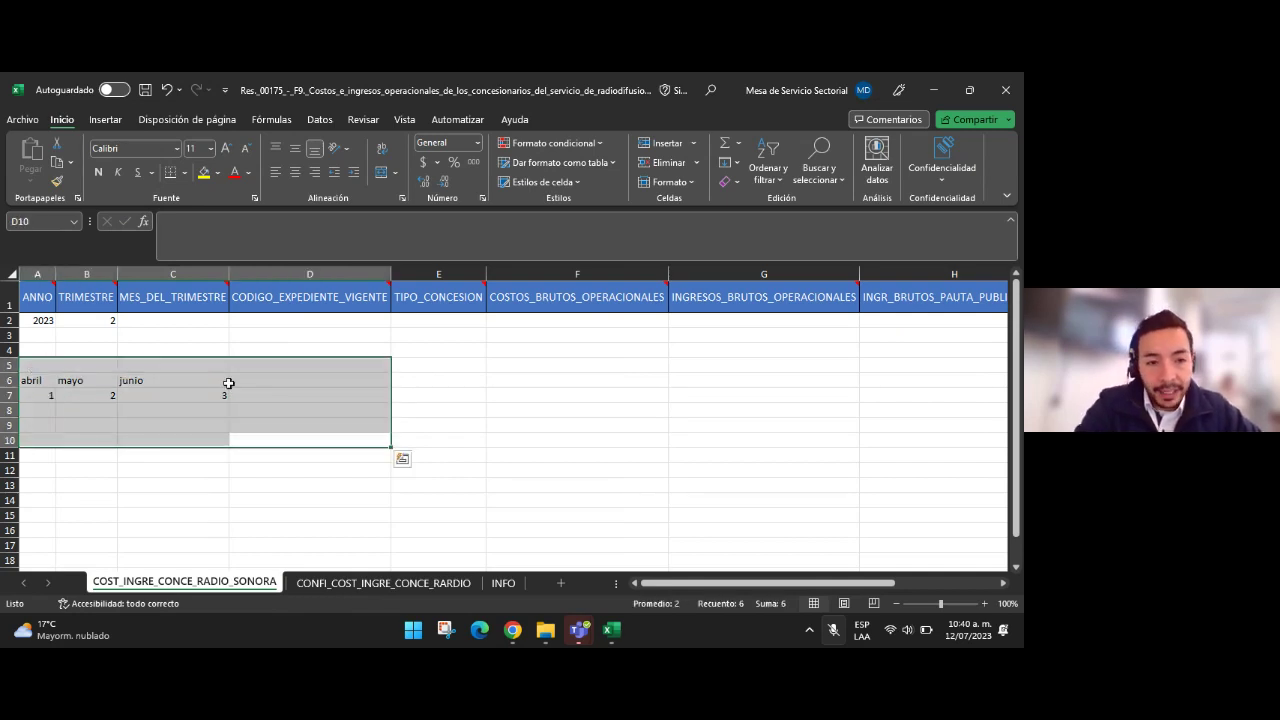
key(Delete)
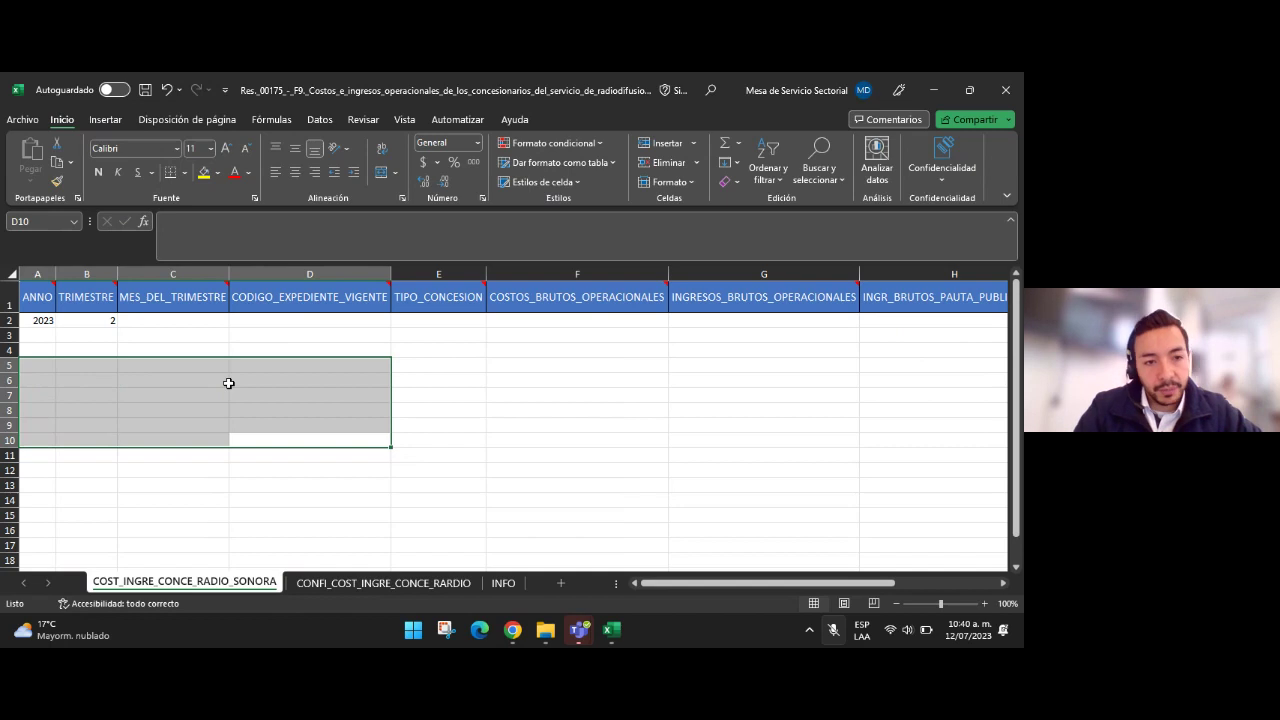
click(203, 334)
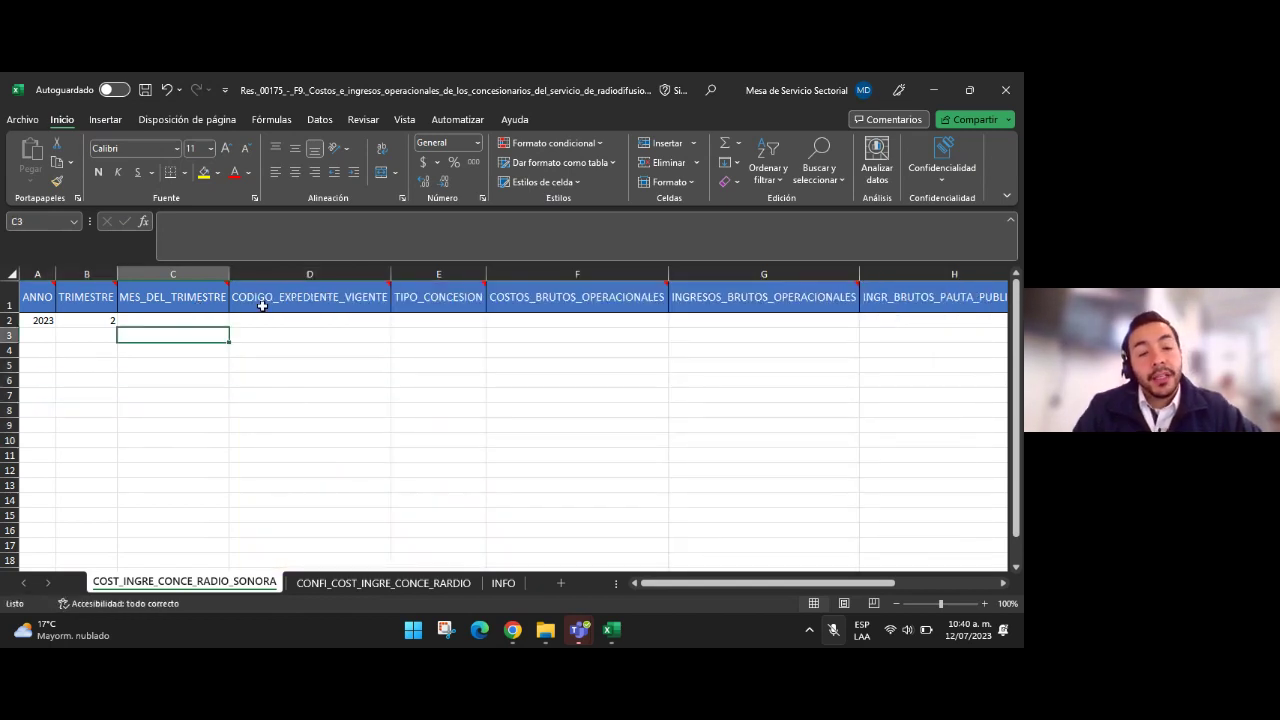
Enter 1 as the MES_DEL_TRIMESTRE value in row 2
click(166, 316)
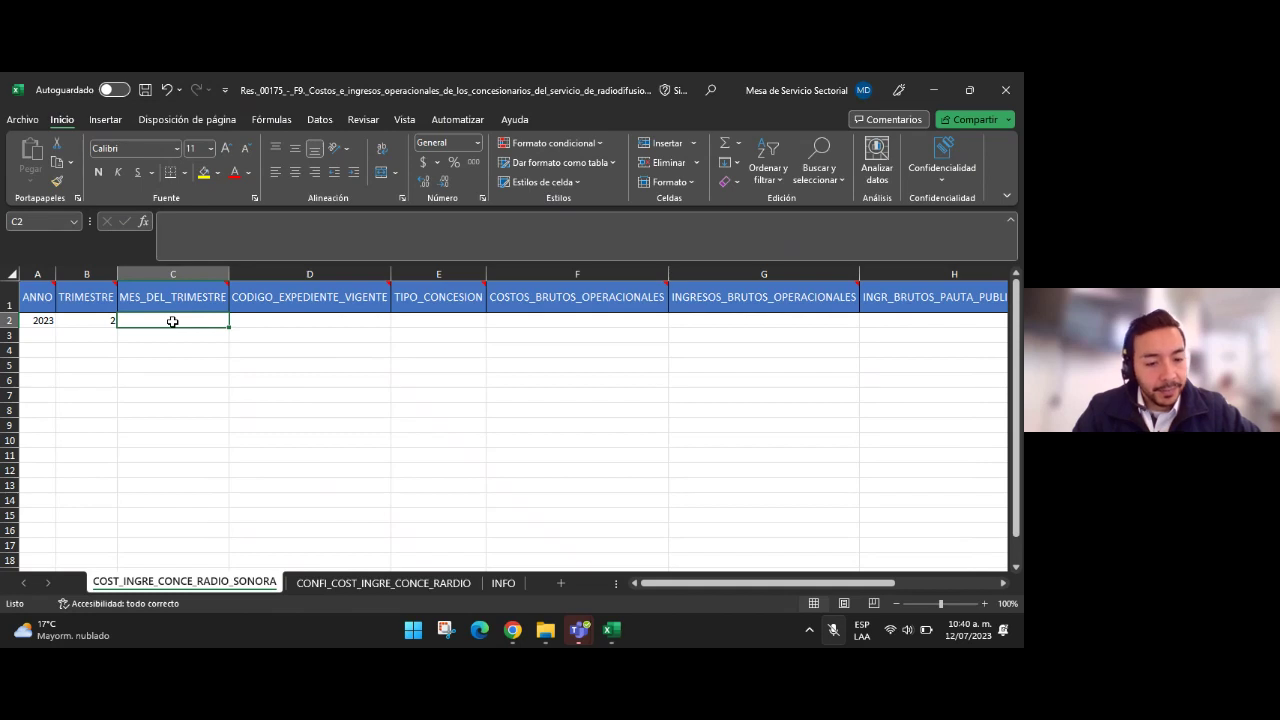
text(1)
click(185, 334)
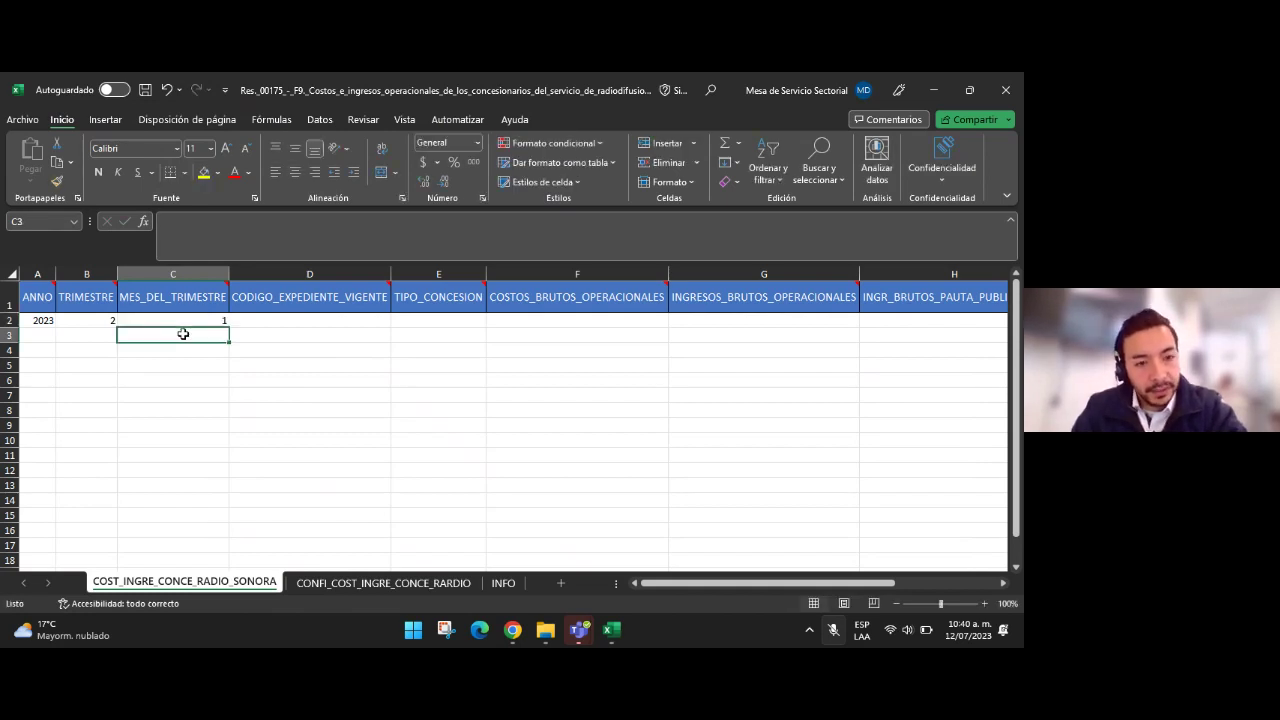
Enter 2 and 3 as the MES_DEL_TRIMESTRE values in rows 3 and 4
text(2)
click(188, 351)
text(3)
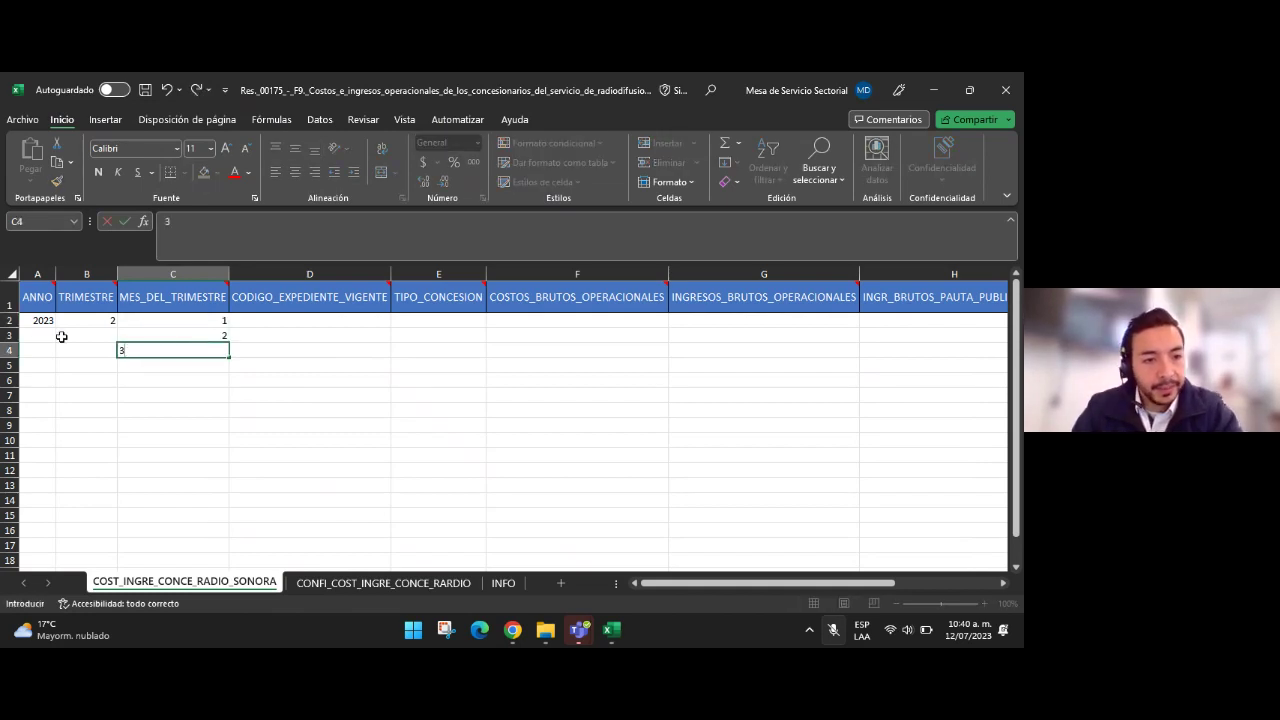
Copy the ANNO and TRIMESTRE values from A2:B2 into rows 3 and 4
drag(60, 320, 89, 320)
key(ctrl+c)
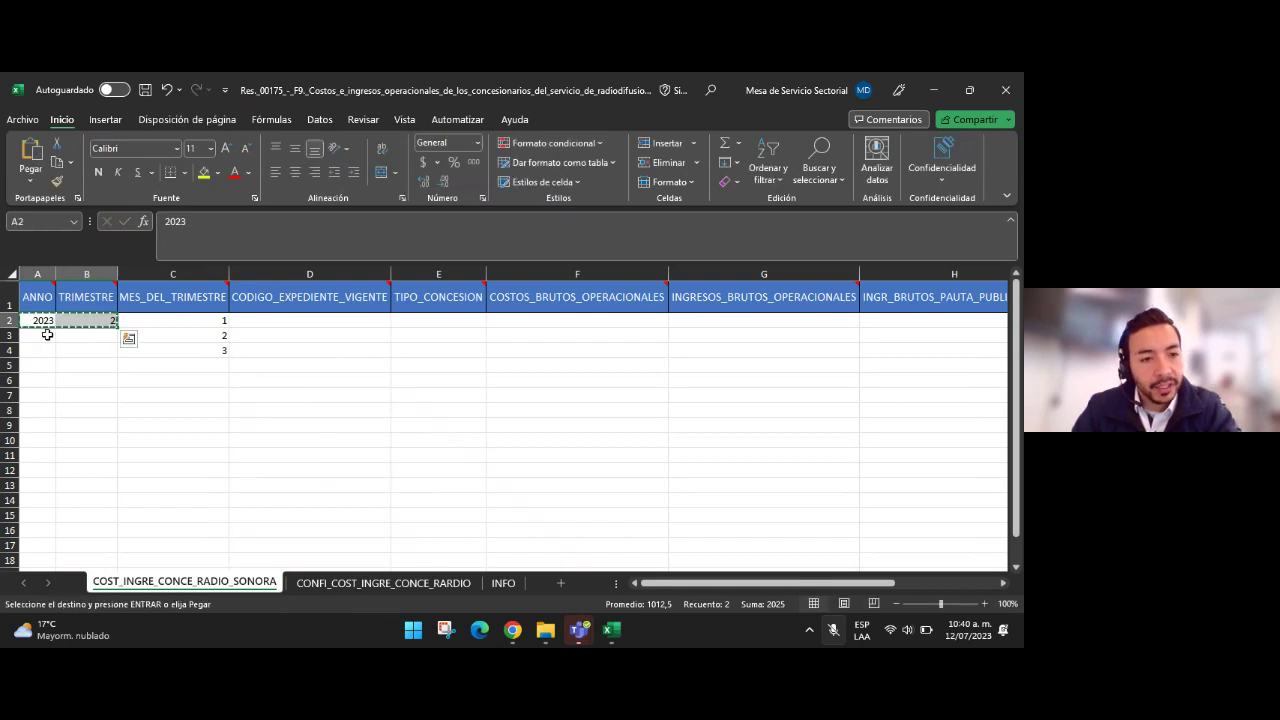
click(40, 337)
key(ctrl+v)
click(37, 349)
key(ctrl+v)
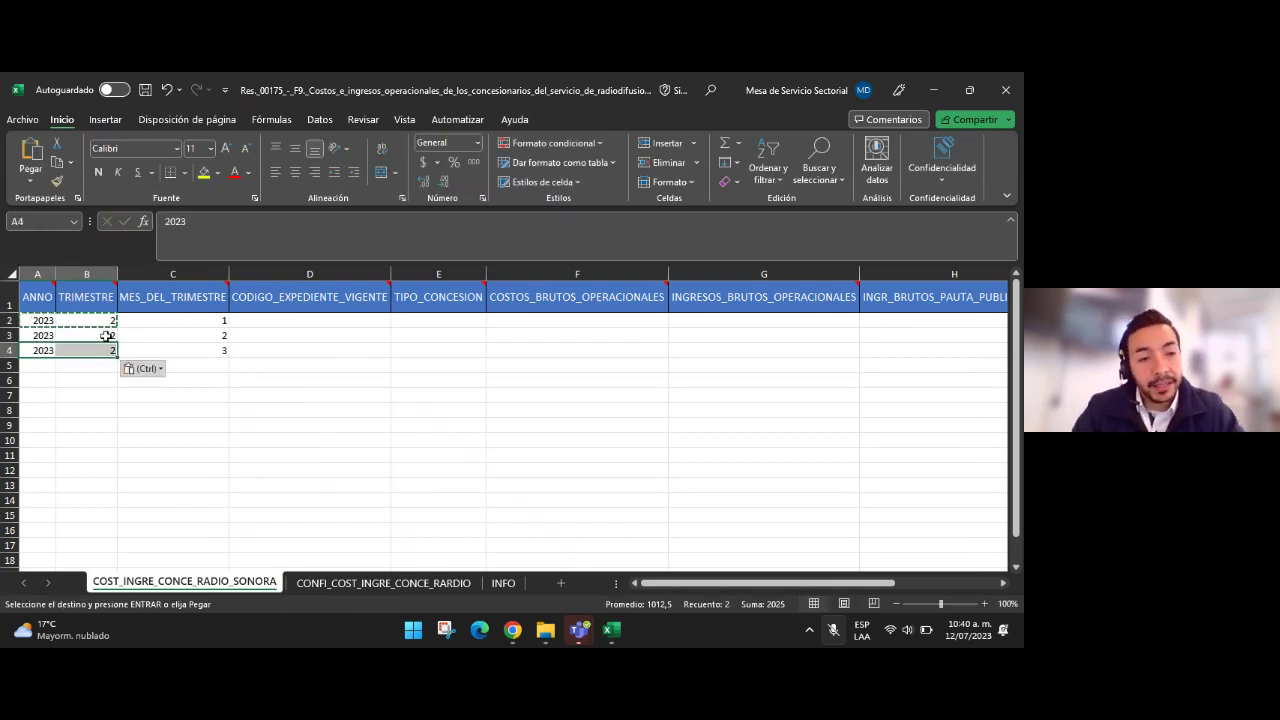
Go over the CODIGO_EXPEDIENTE_VIGENTE cells D2 to D4 that need a file code for each month
mouse_move(329, 300)
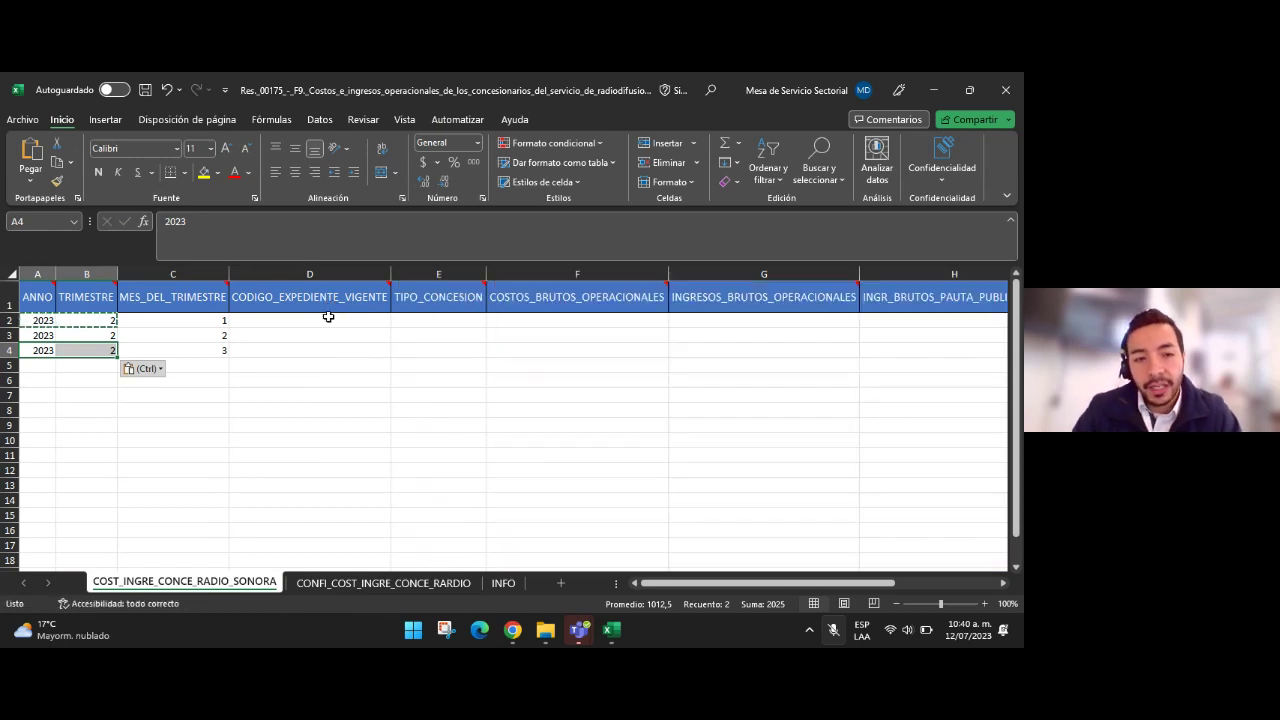
click(327, 321)
click(322, 335)
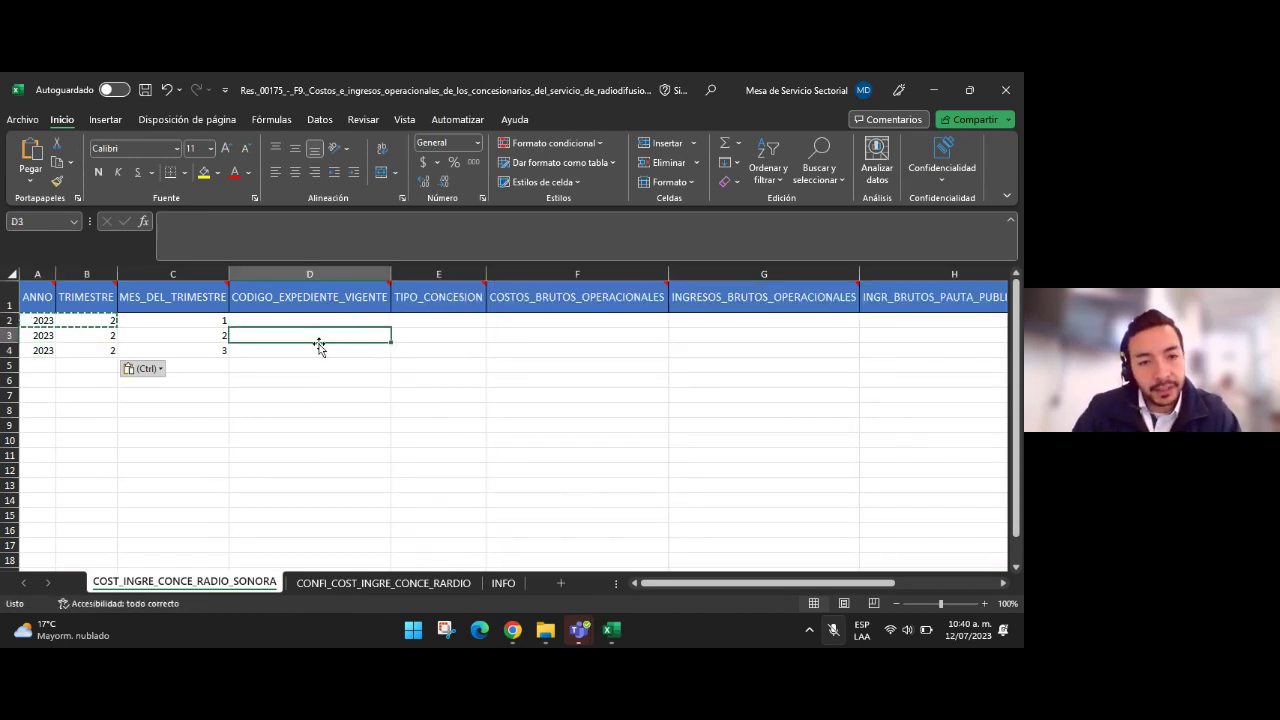
click(318, 349)
Read the TIPO_CONCESION note and enter 2 as the concession type in rows 2 to 4
mouse_move(444, 298)
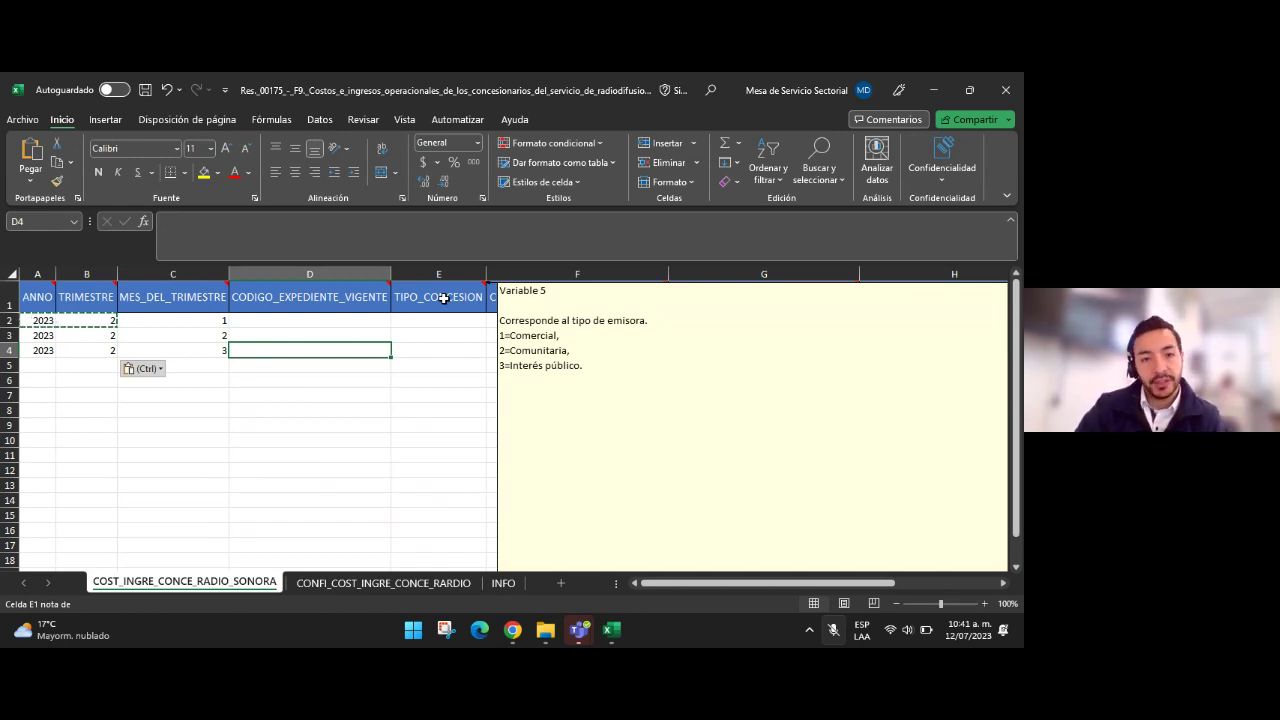
click(444, 320)
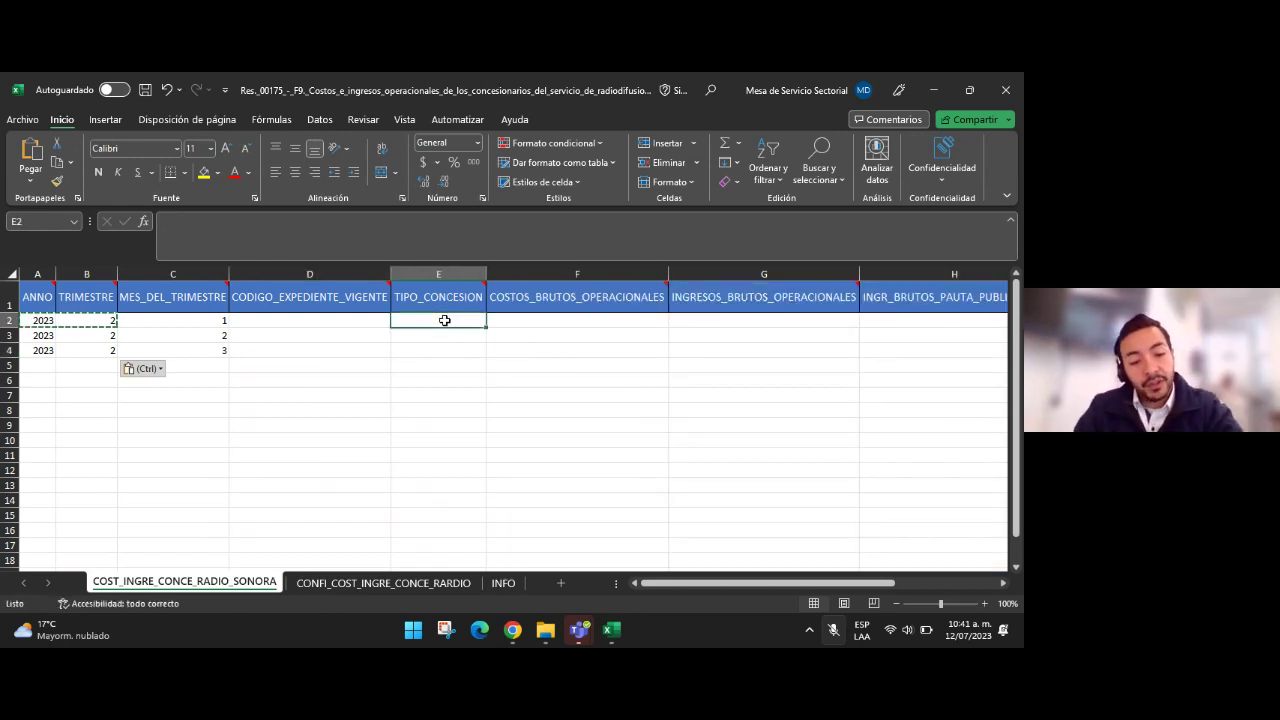
text(2)
key(Return)
text(2)
key(Return)
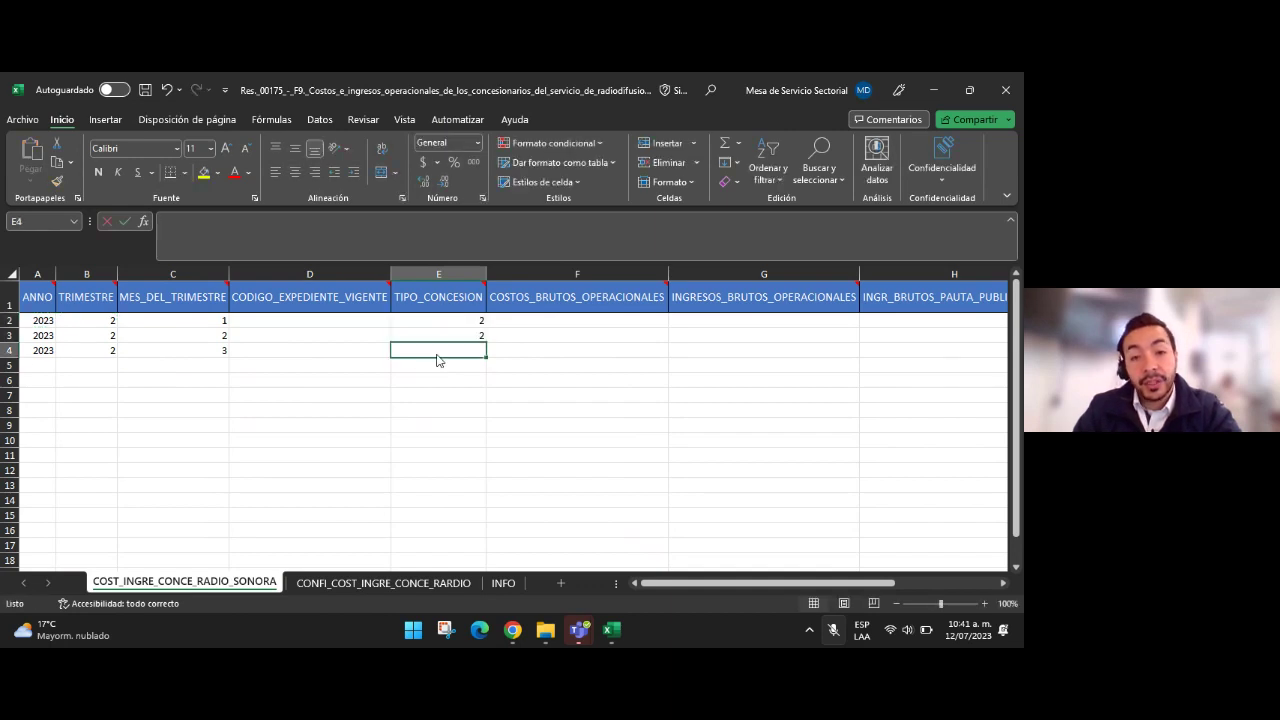
text(2)
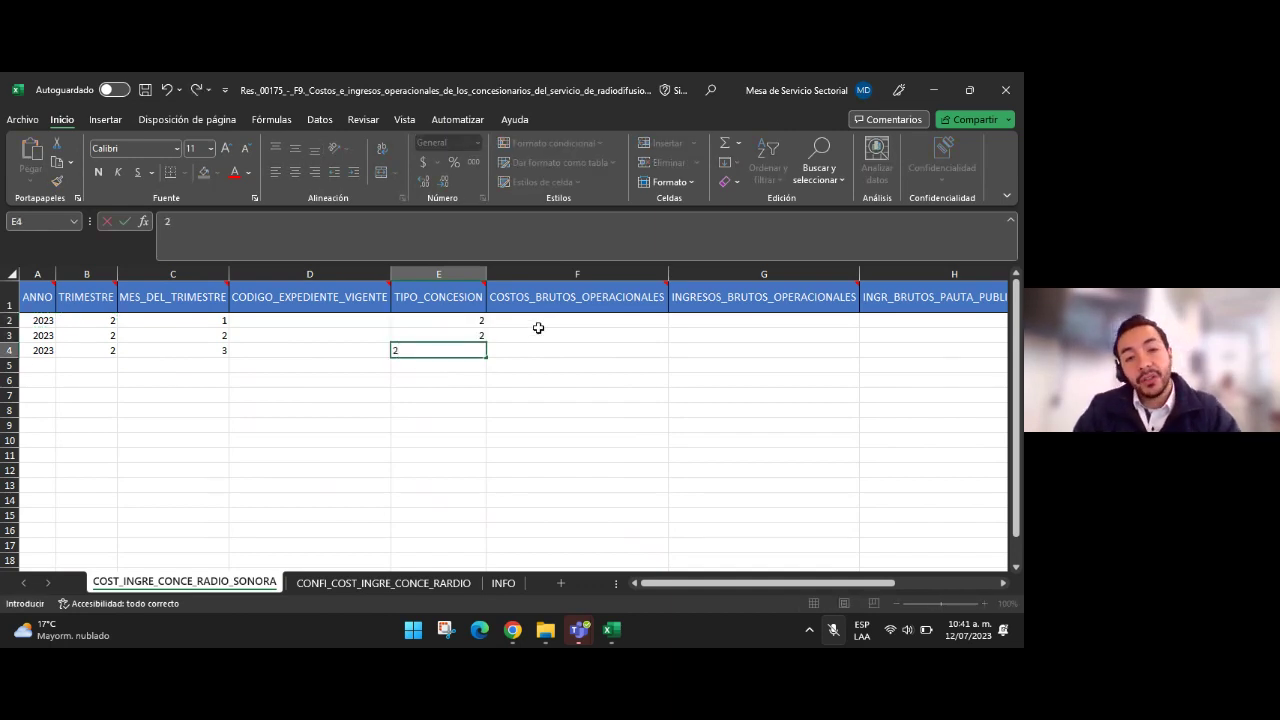
Examine the COSTOS_BRUTOS_OPERACIONALES note and the column's cells for the three months
mouse_move(606, 297)
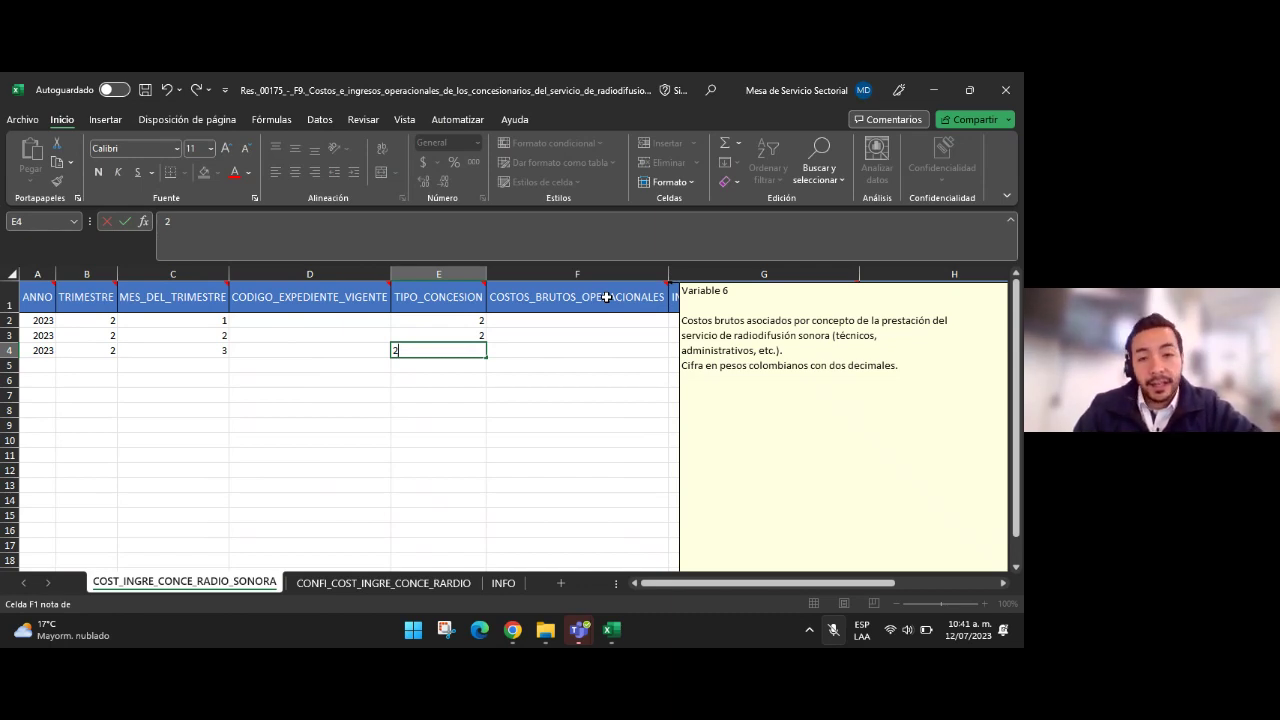
click(588, 318)
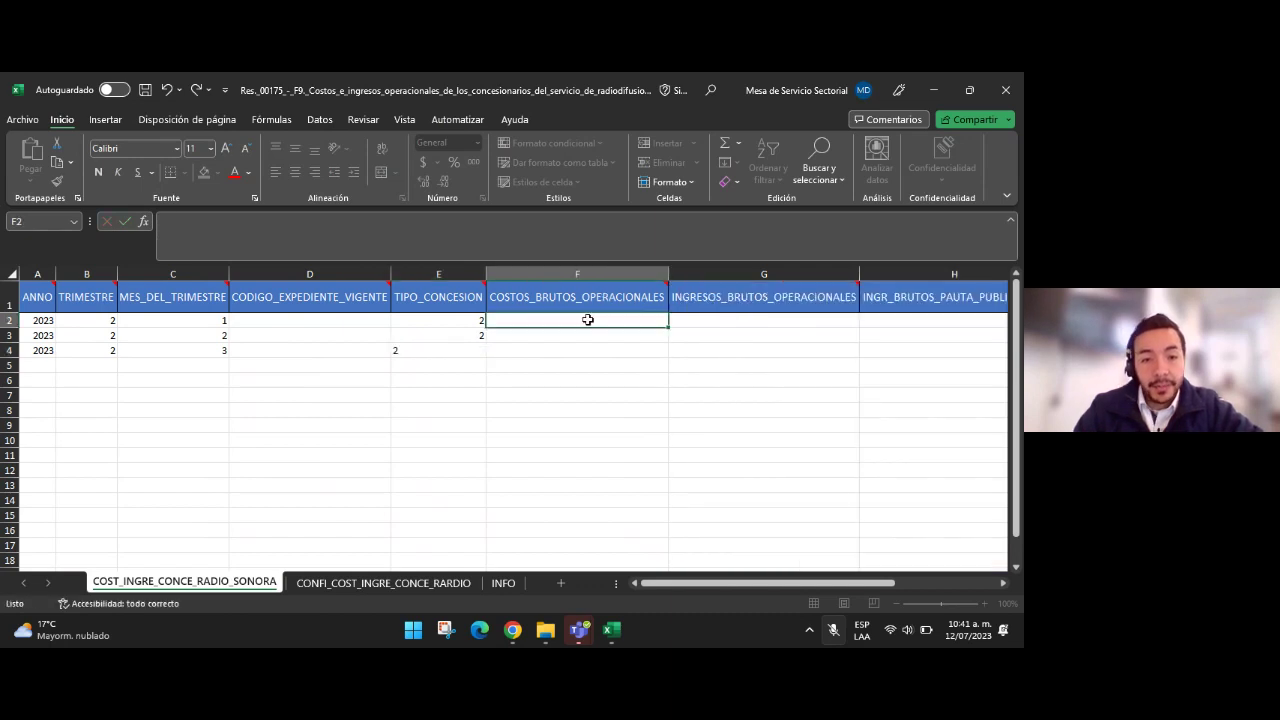
click(569, 334)
click(571, 349)
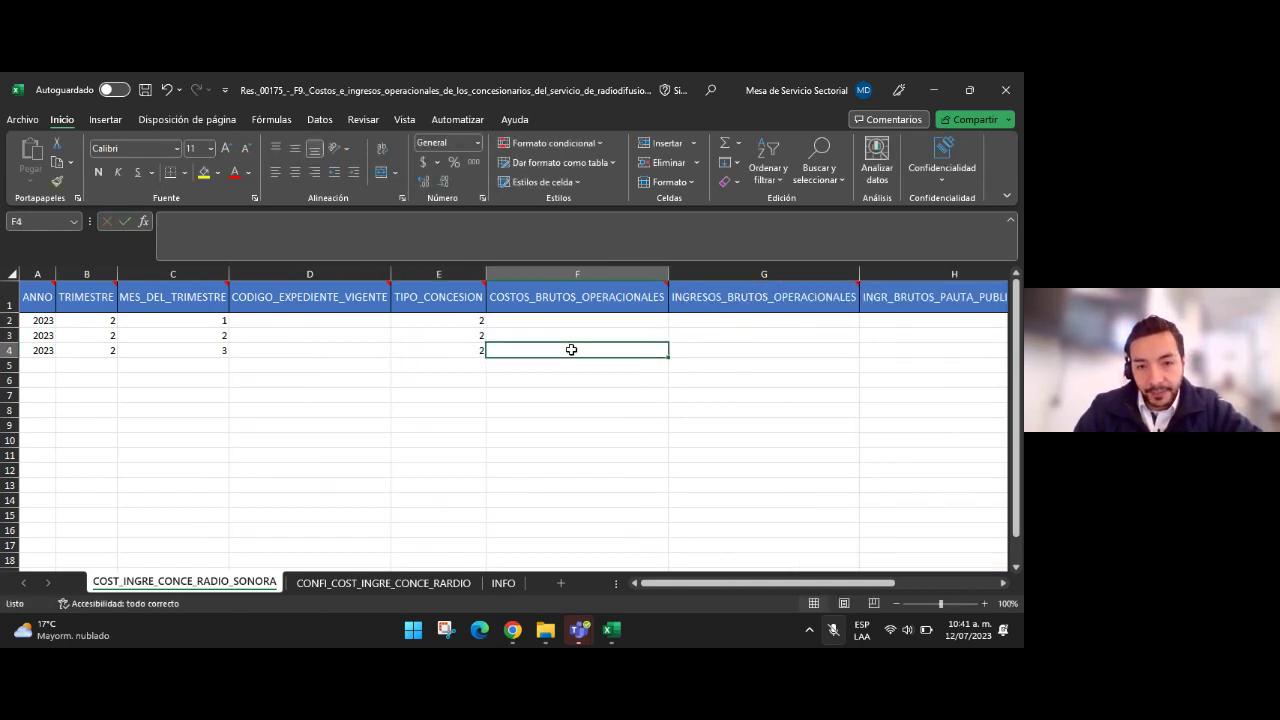
click(520, 298)
click(571, 334)
Examine the INGRESOS_BRUTOS_OPERACIONALES cells and the notes on gross costs and advertising income
click(712, 334)
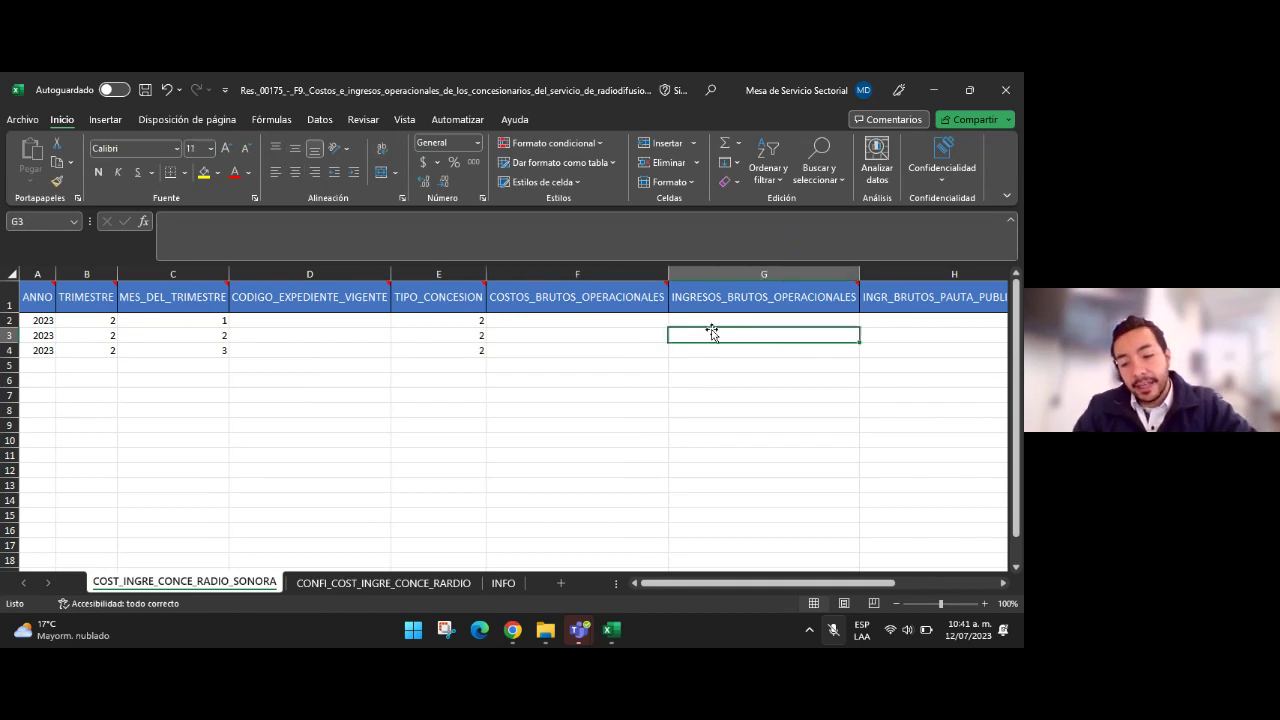
key(Right)
key(Right)
key(Right)
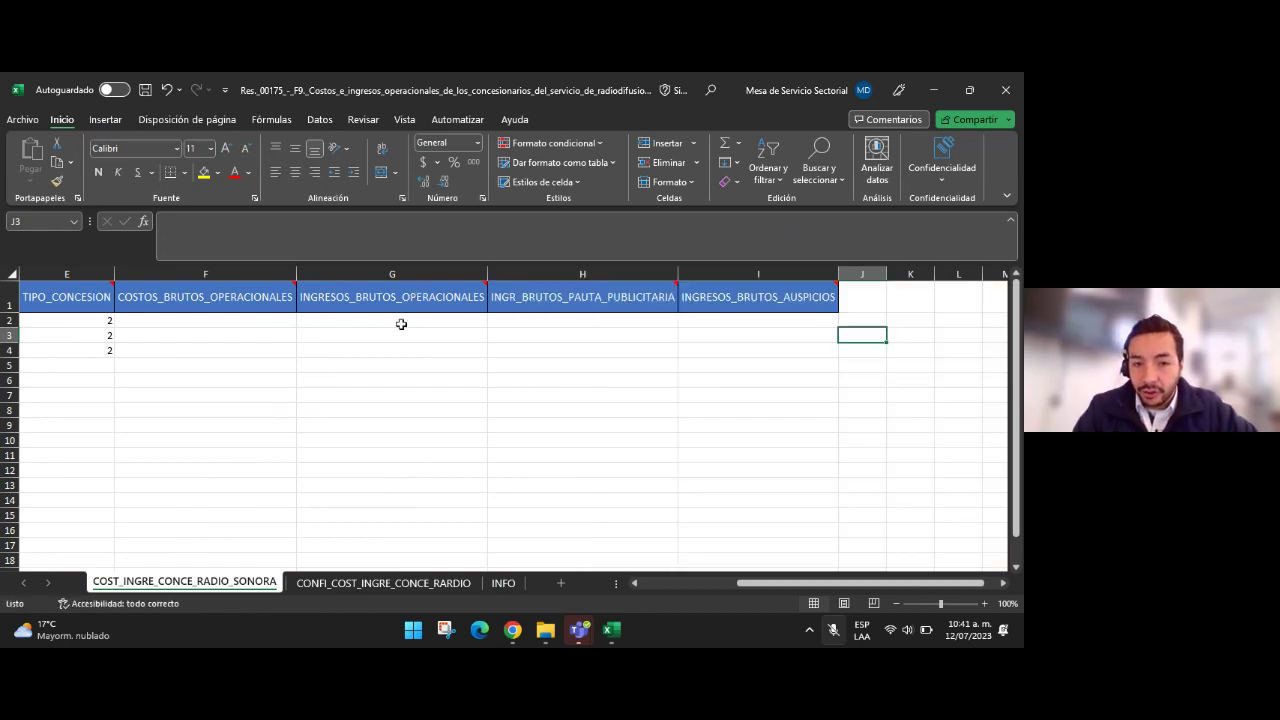
click(401, 324)
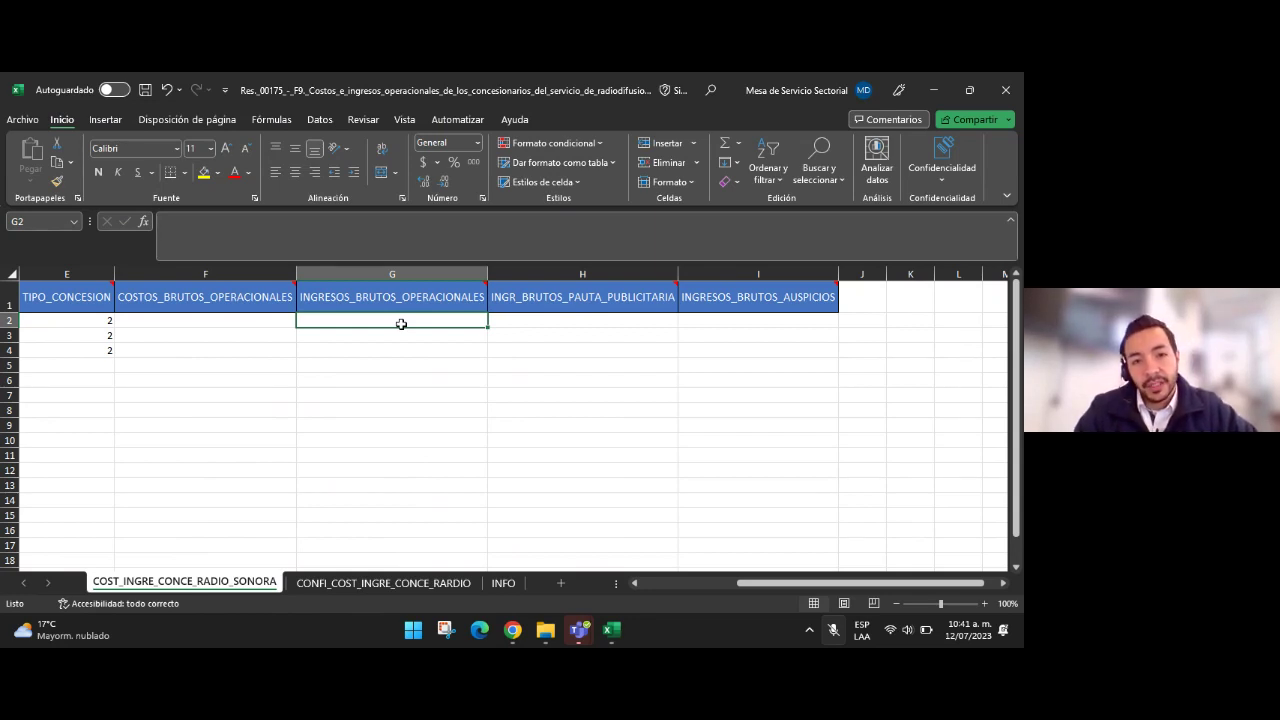
mouse_move(265, 299)
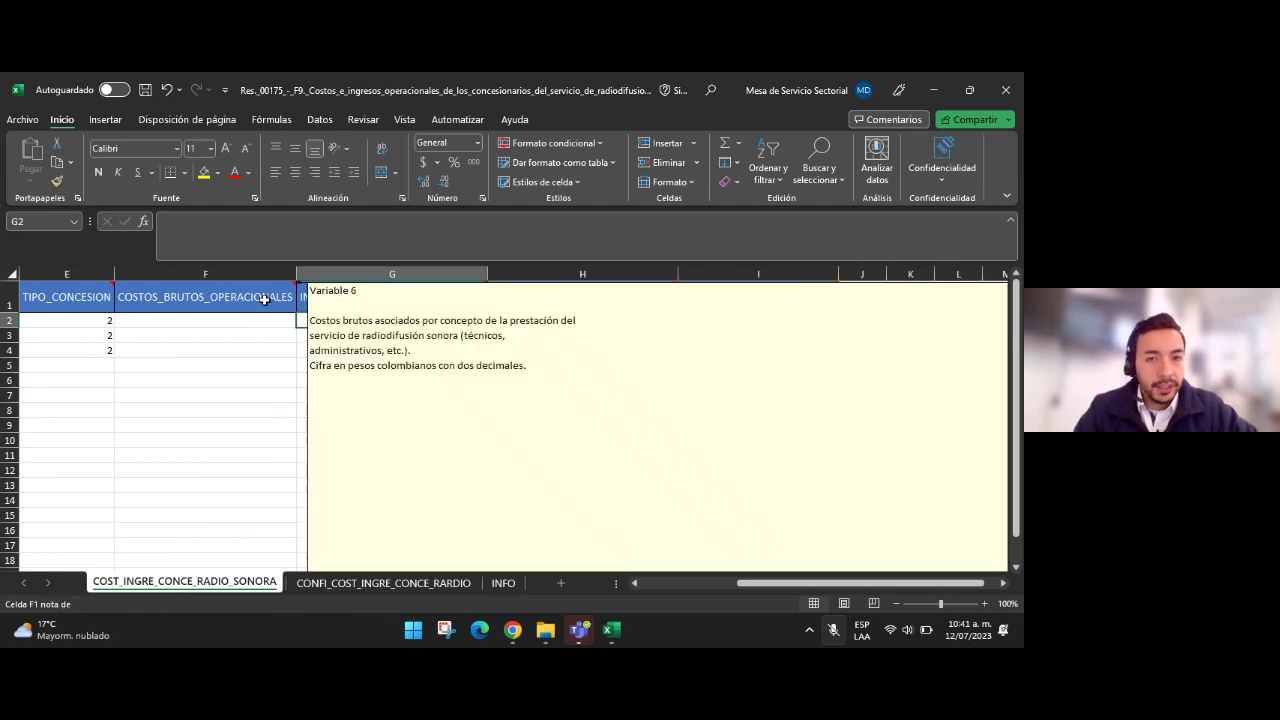
click(432, 339)
click(435, 352)
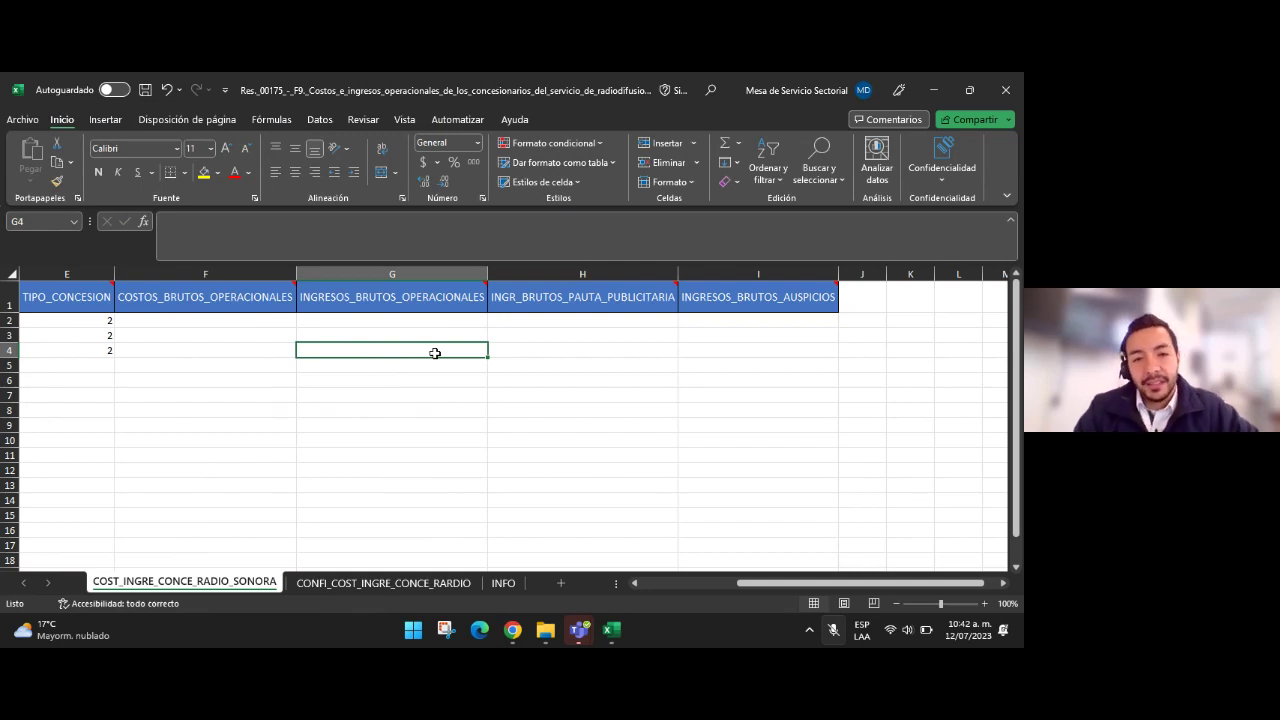
mouse_move(546, 308)
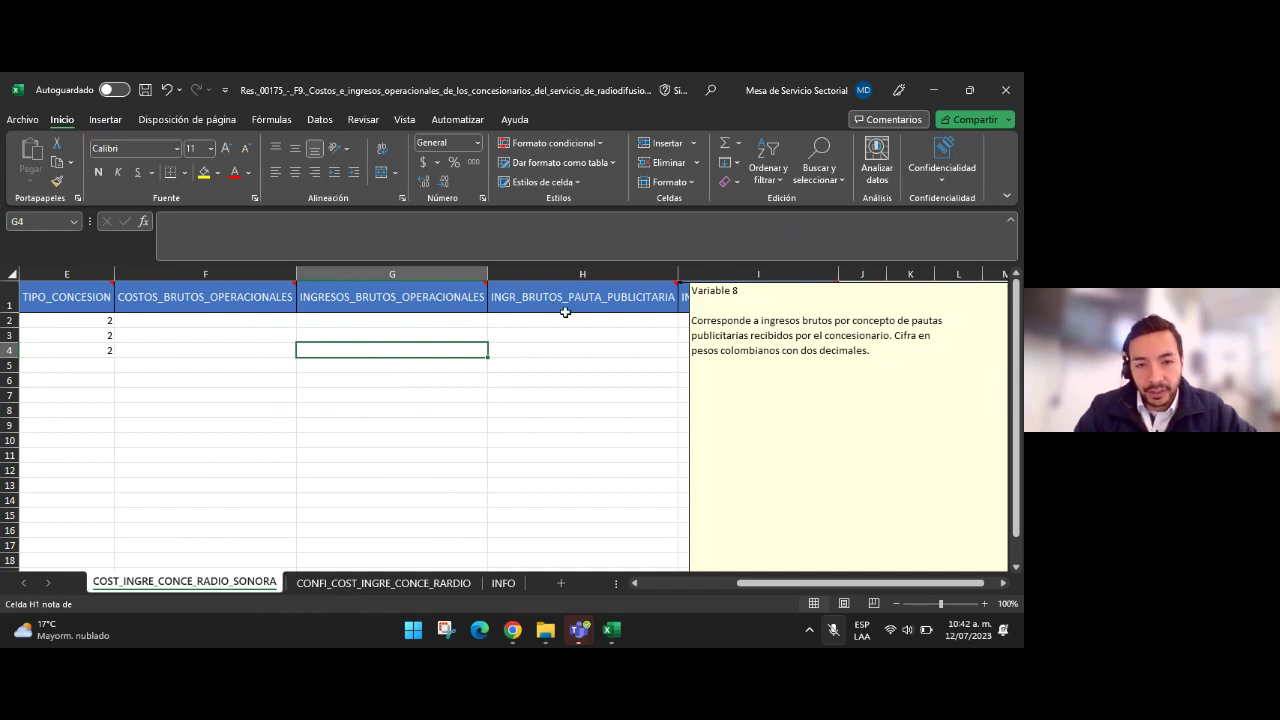
Read the INGRESOS_BRUTOS_AUSPICIOS note and review the column's cells for rows 2 to 4
mouse_move(718, 302)
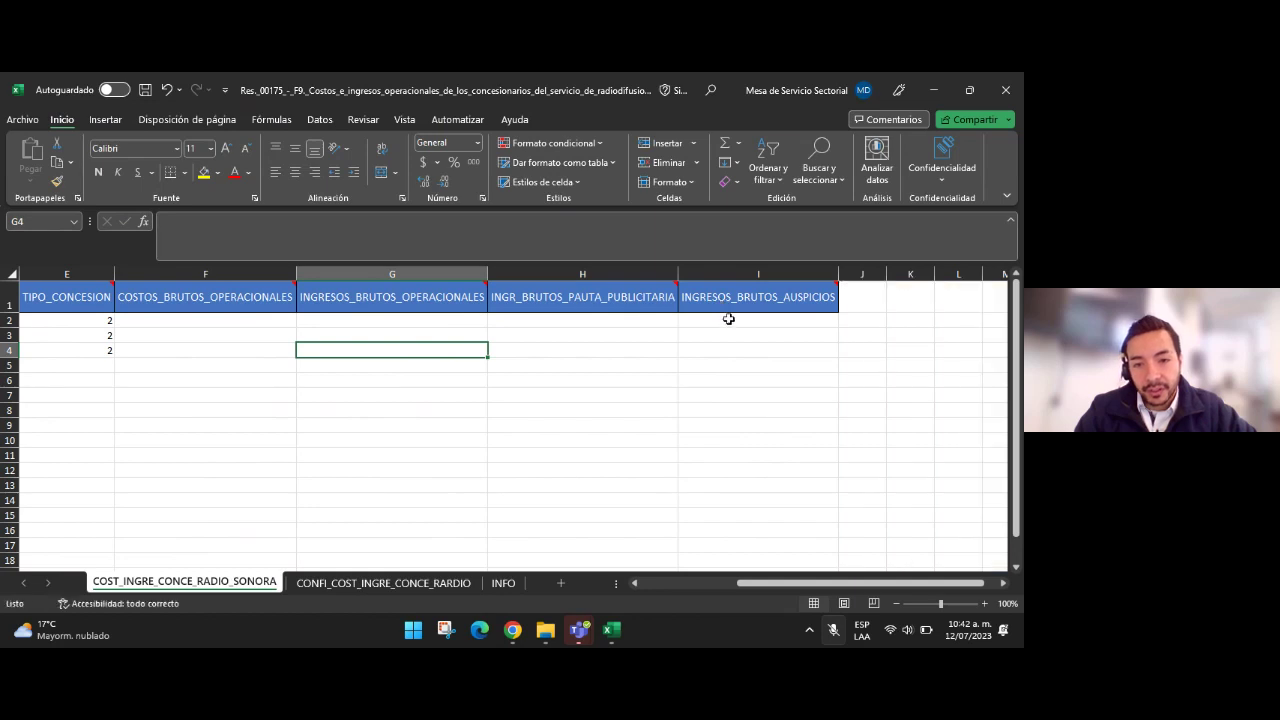
click(728, 318)
key(Right)
key(Right)
key(Right)
key(Right)
key(Right)
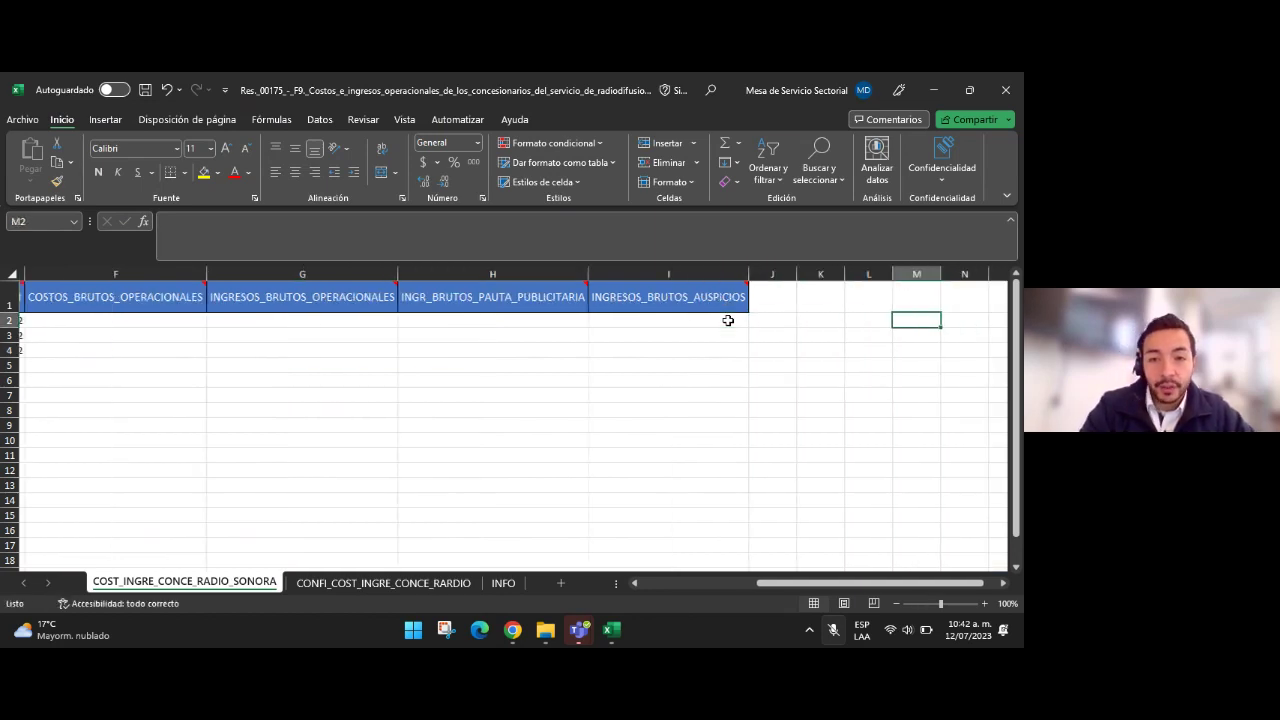
mouse_move(676, 293)
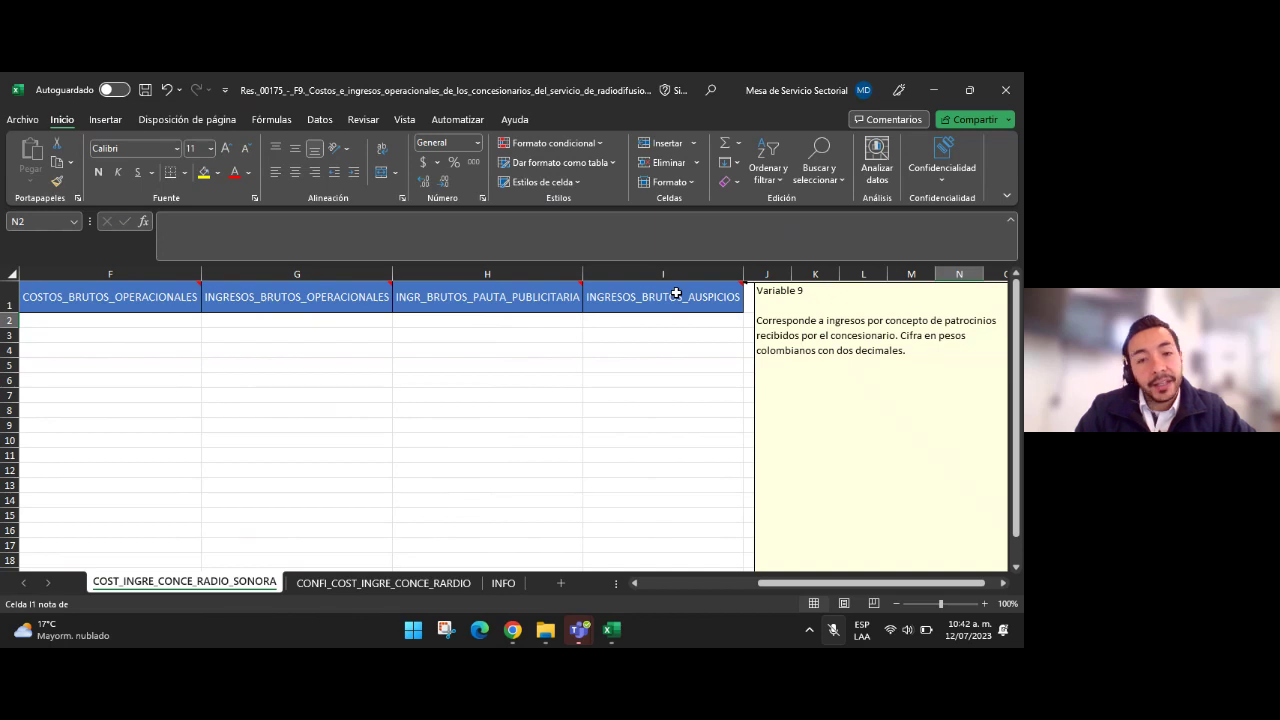
click(675, 322)
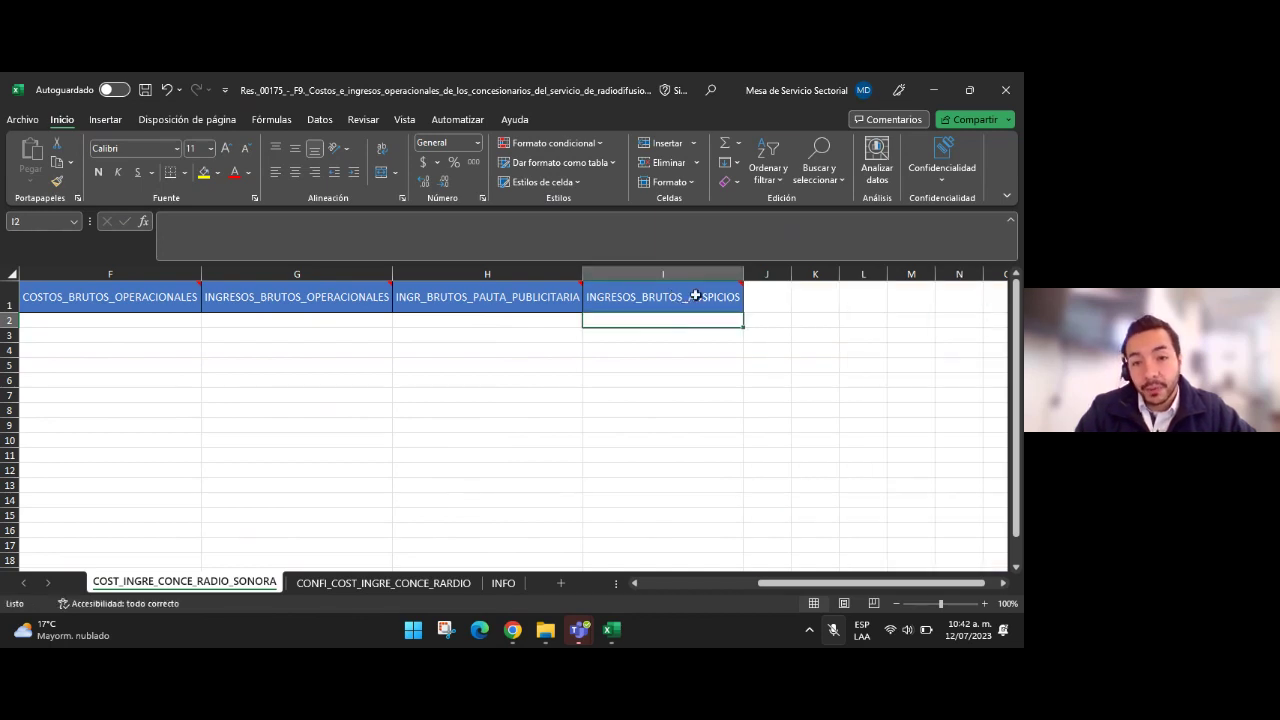
click(649, 349)
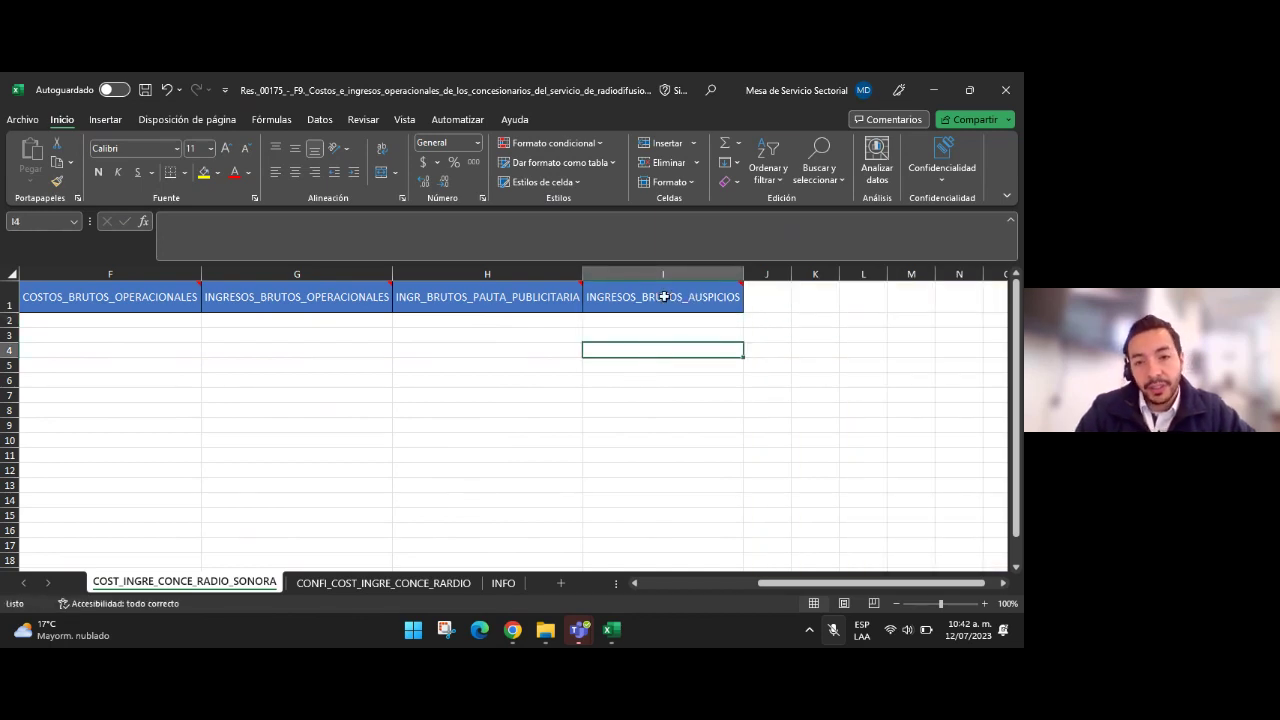
mouse_move(664, 305)
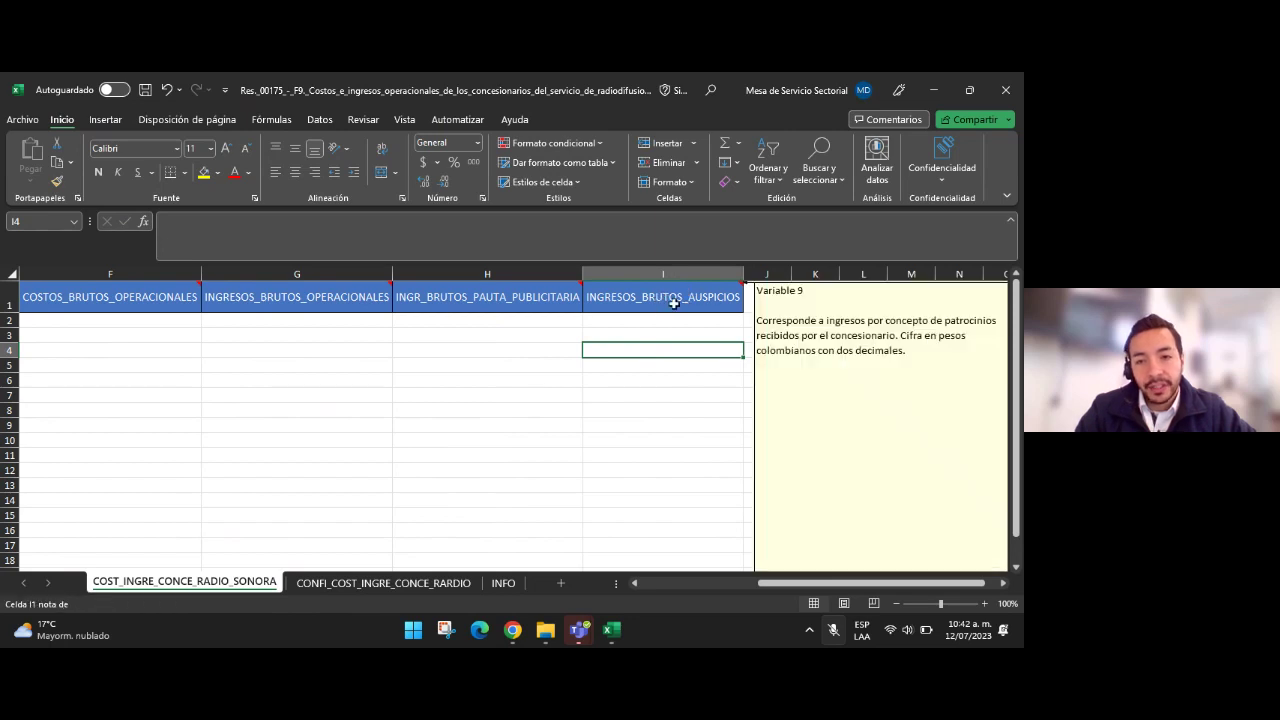
drag(645, 318, 645, 354)
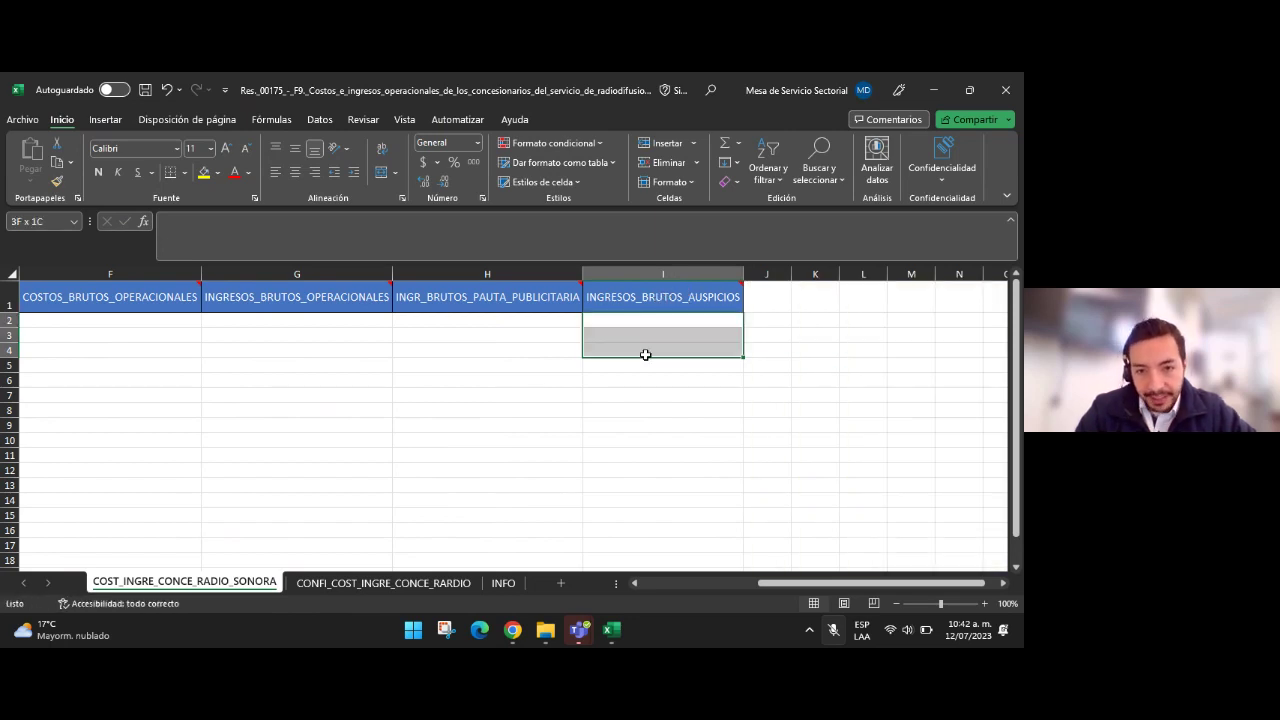
click(665, 362)
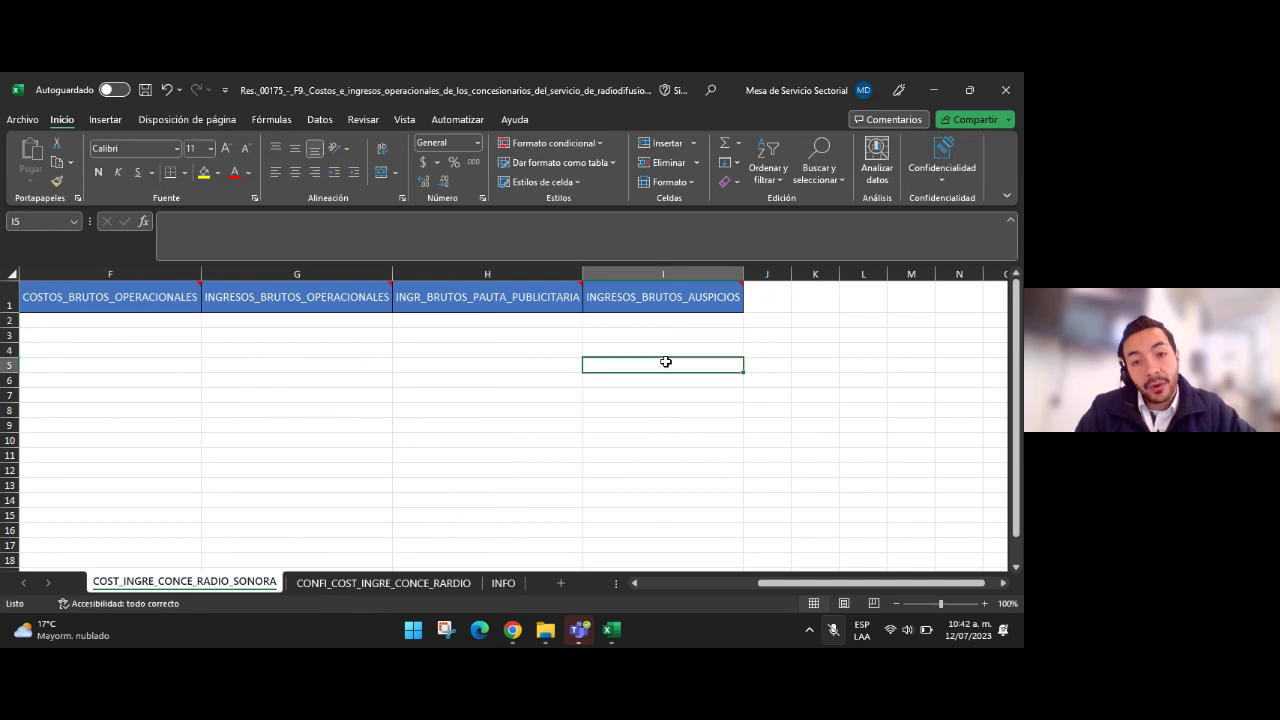
Try 0 as the INGRESOS_BRUTOS_AUSPICIOS value in row 2 and clear it again
click(674, 322)
text(0)
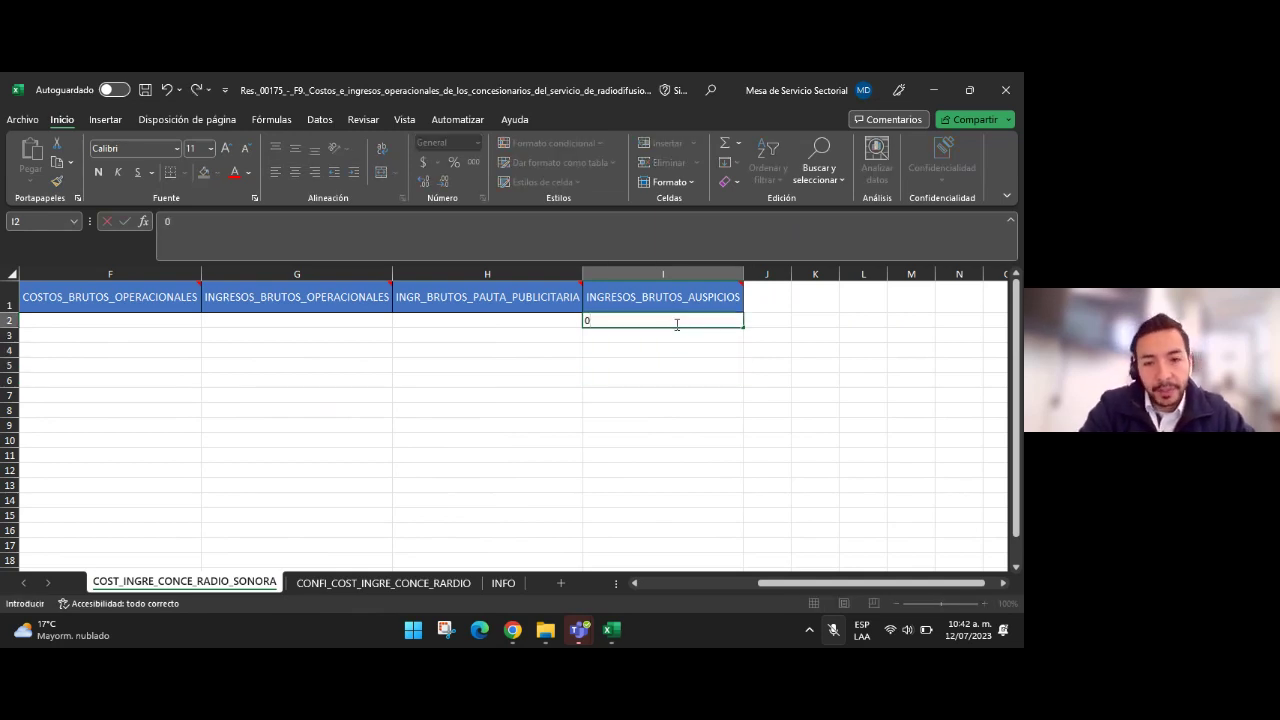
key(Return)
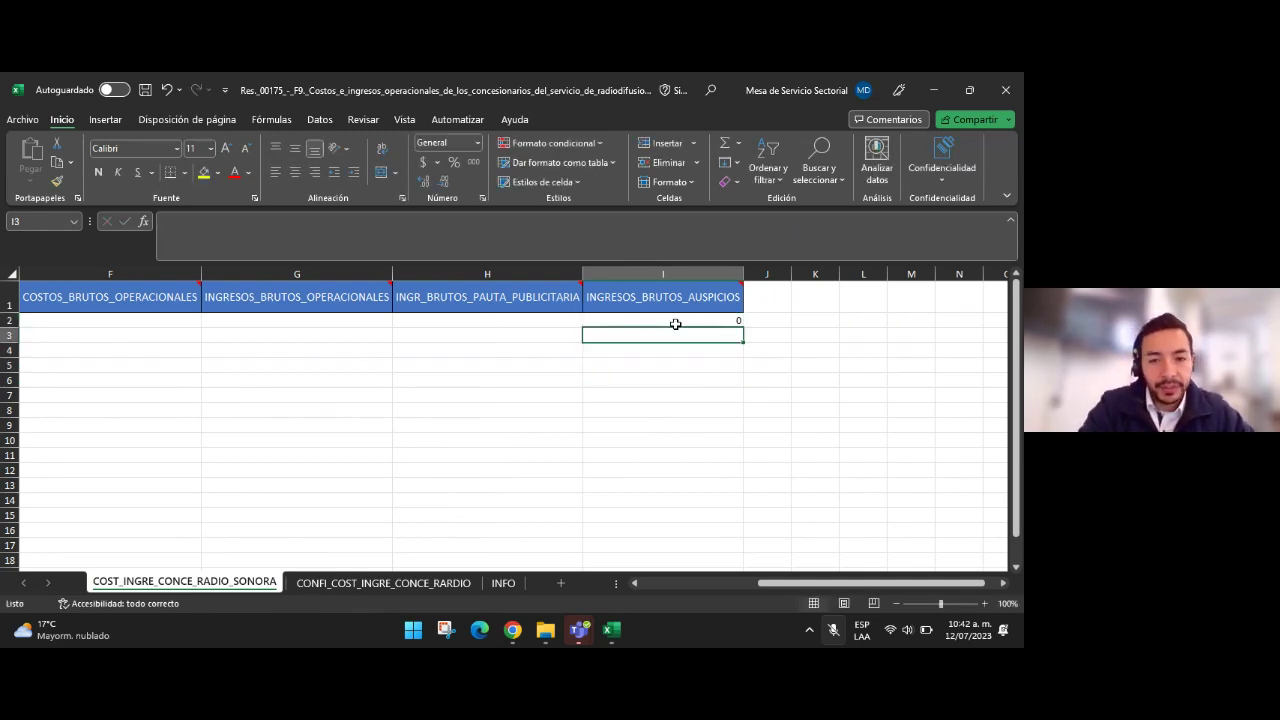
click(675, 322)
key(BackSpace)
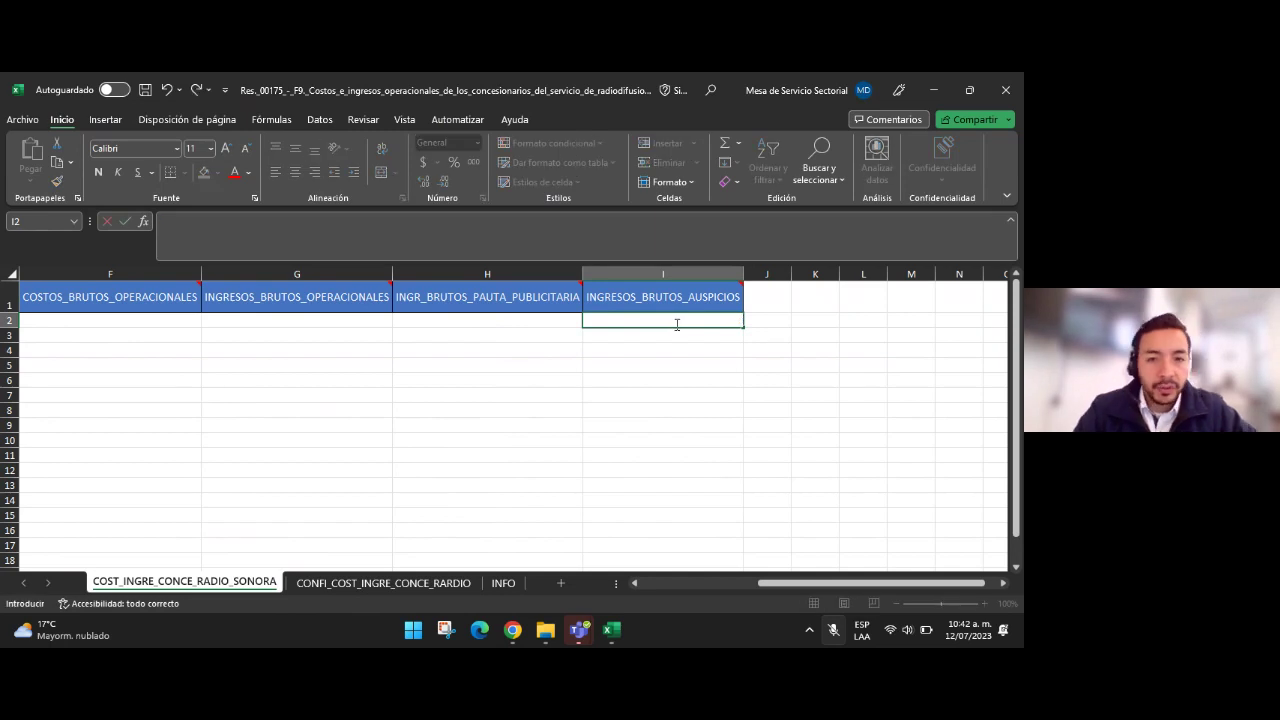
click(553, 381)
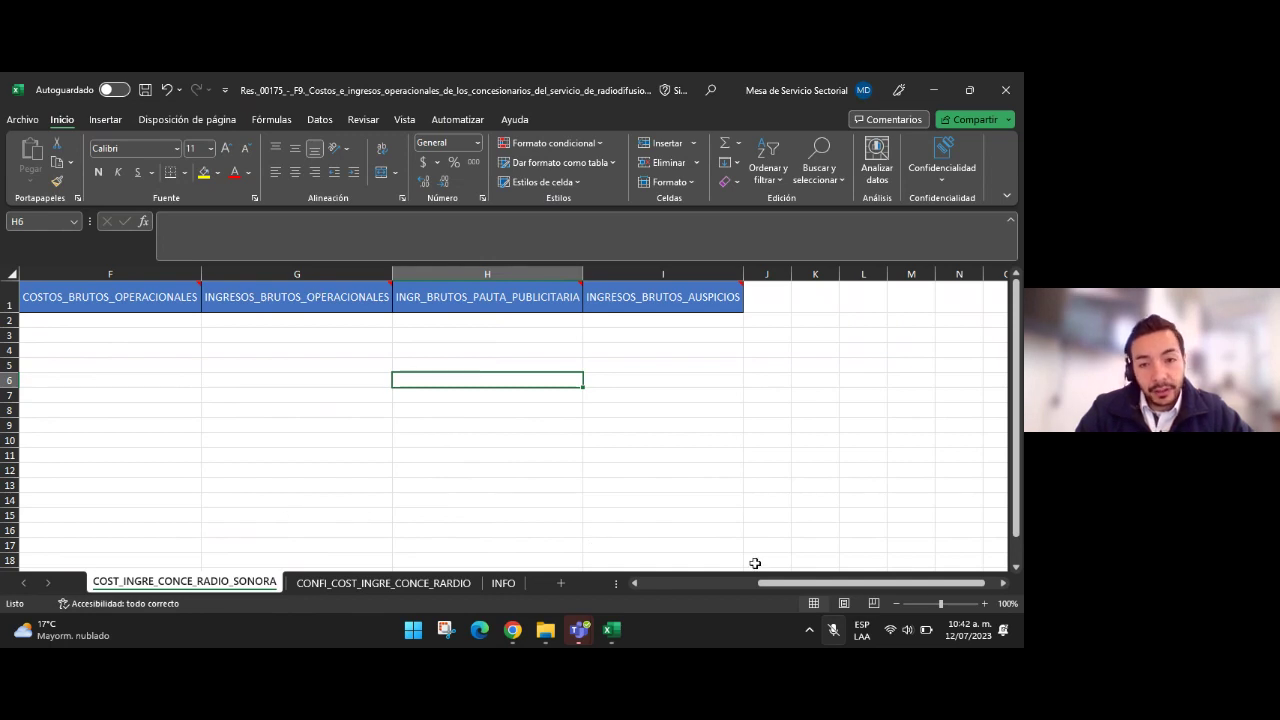
Review row 3 across its columns from INGRESOS_BRUTOS_AUSPICIOS back to ANNO
click(684, 337)
key(Left)
key(Left)
key(Left)
key(Left)
key(Left)
key(Left)
key(Left)
key(Left)
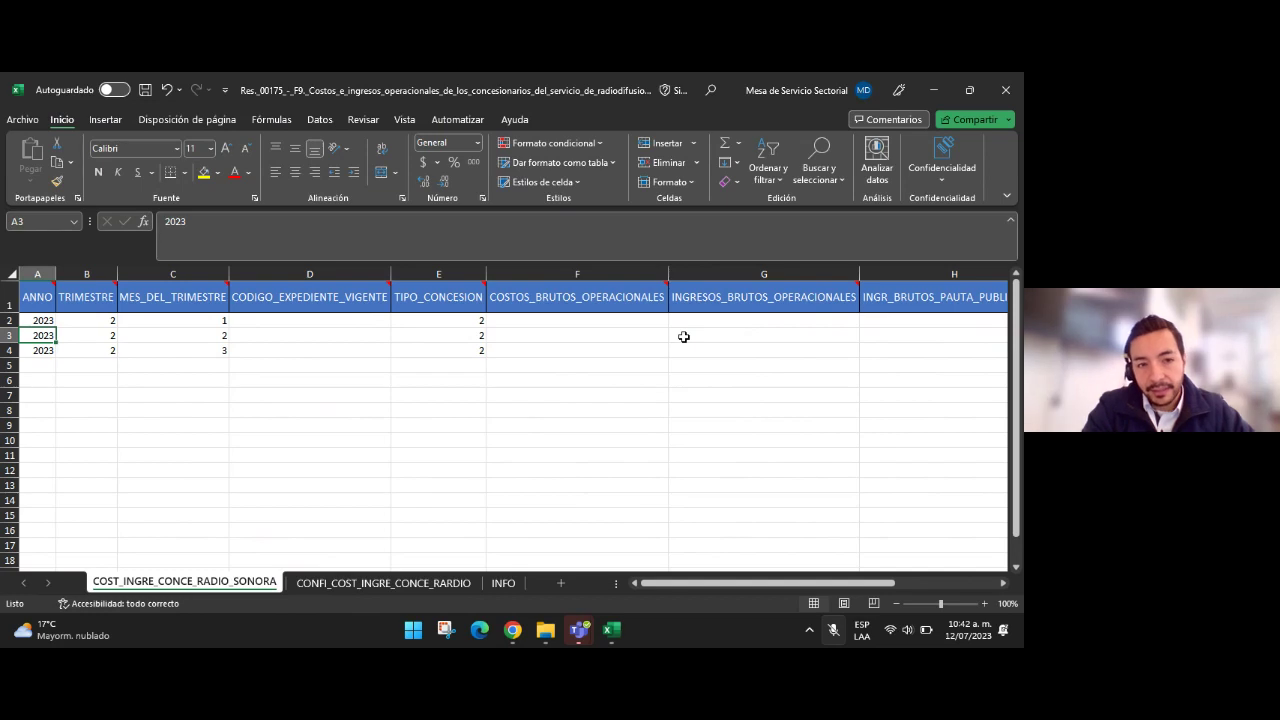
key(Right)
key(Right)
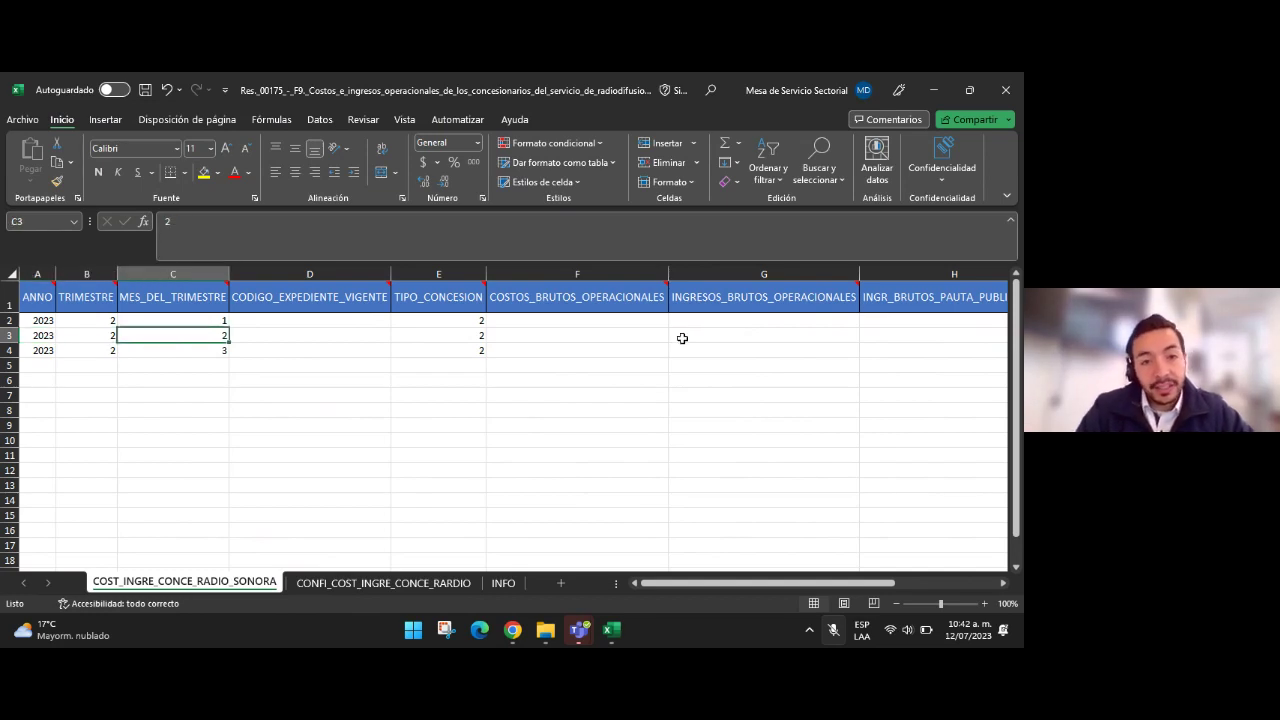
Open the CONFI_COST_INGRE_CONCE_RARDIO sheet and review the ANNO, TRIMESTRE and MES_DEL_TRIMESTRE cells for rows 2 to 4
click(363, 587)
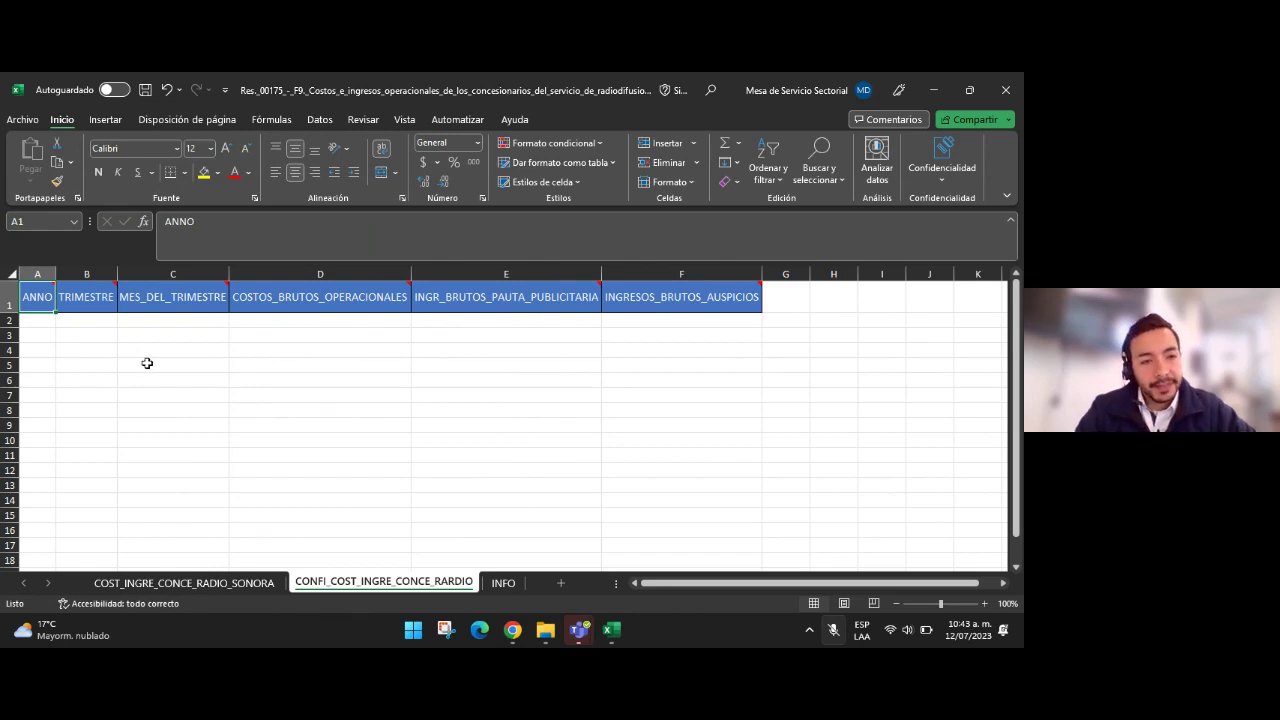
drag(37, 320, 102, 349)
drag(193, 320, 204, 349)
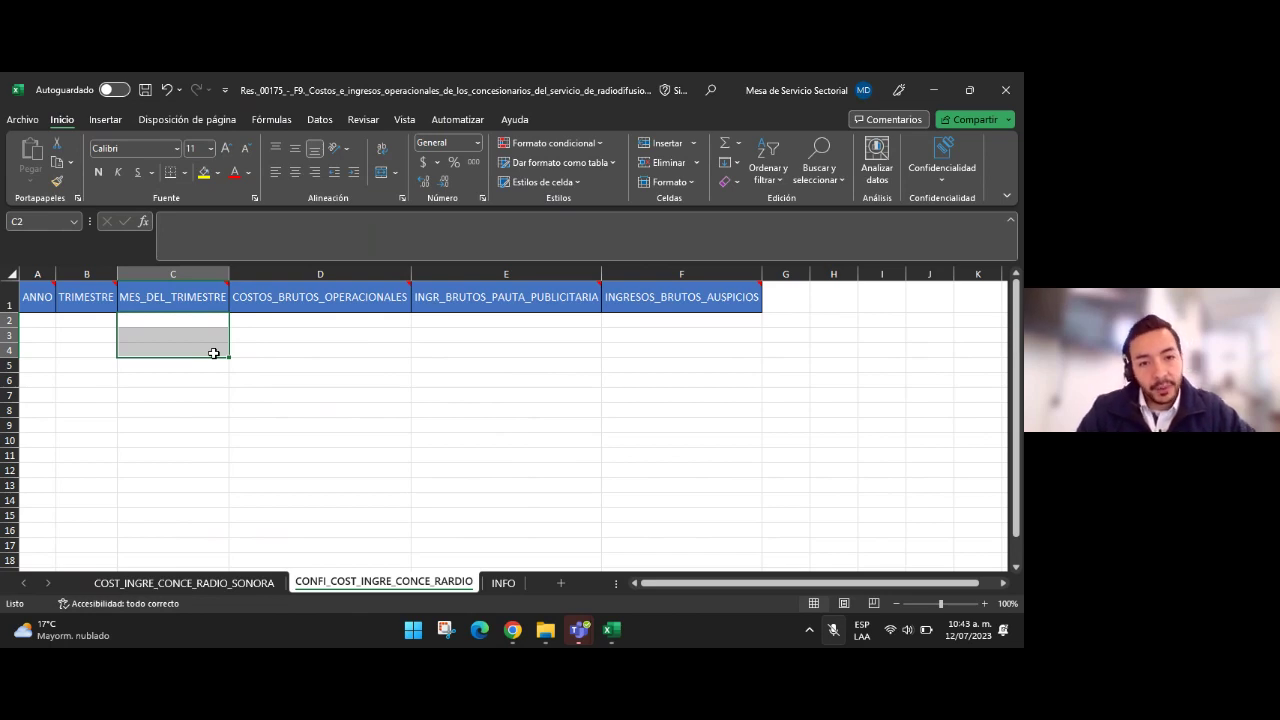
Mark COSTOS_BRUTOS_OPERACIONALES as confidential by entering C in rows 2, 3 and 4
mouse_move(358, 294)
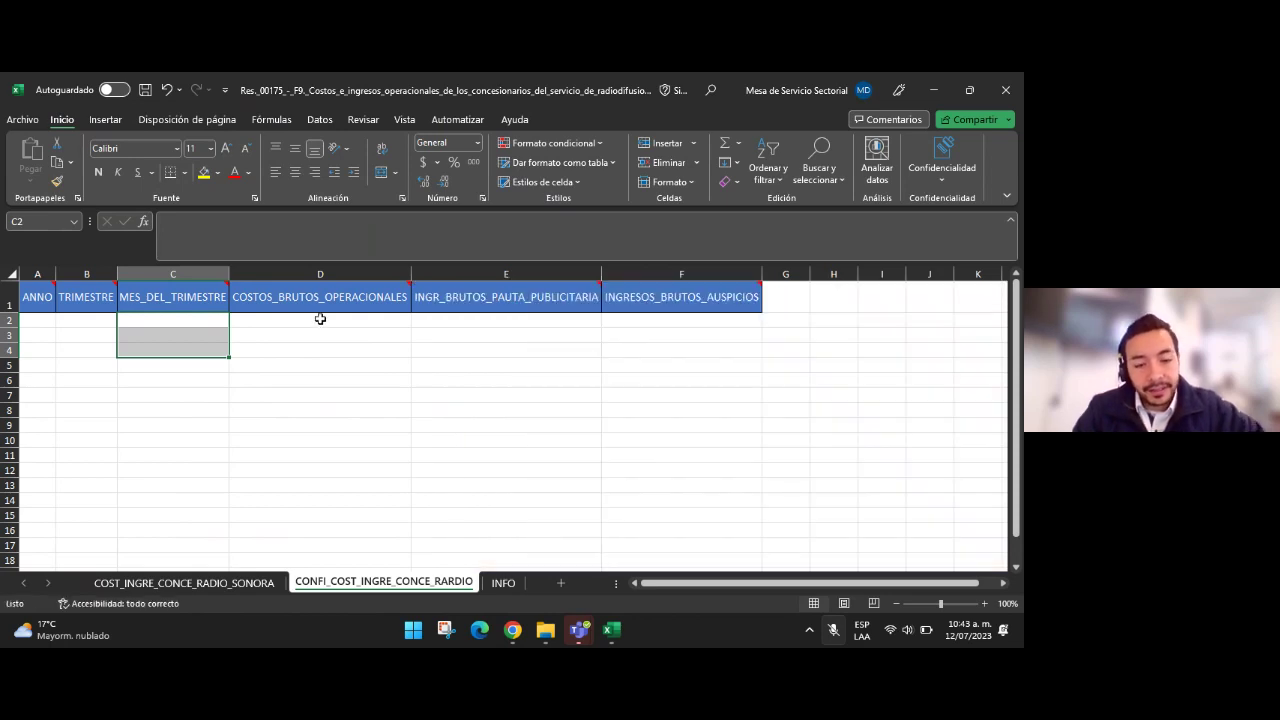
click(320, 318)
text(C)
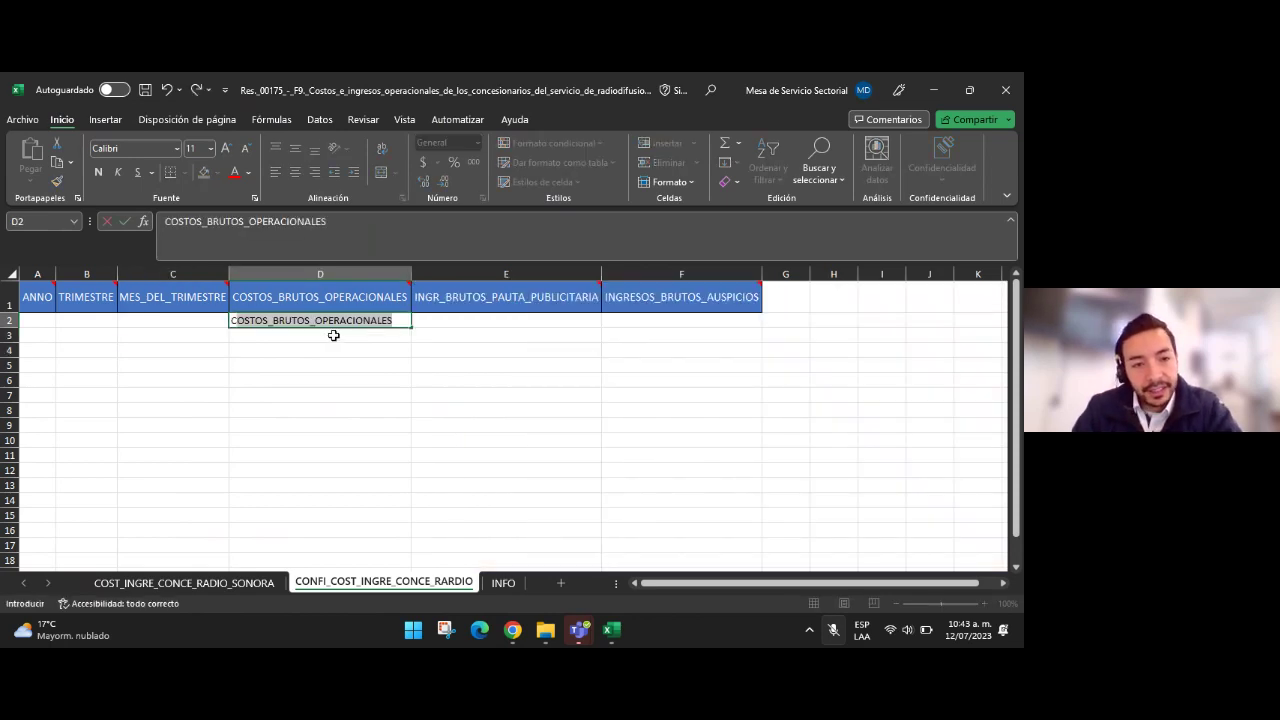
key(BackSpace)
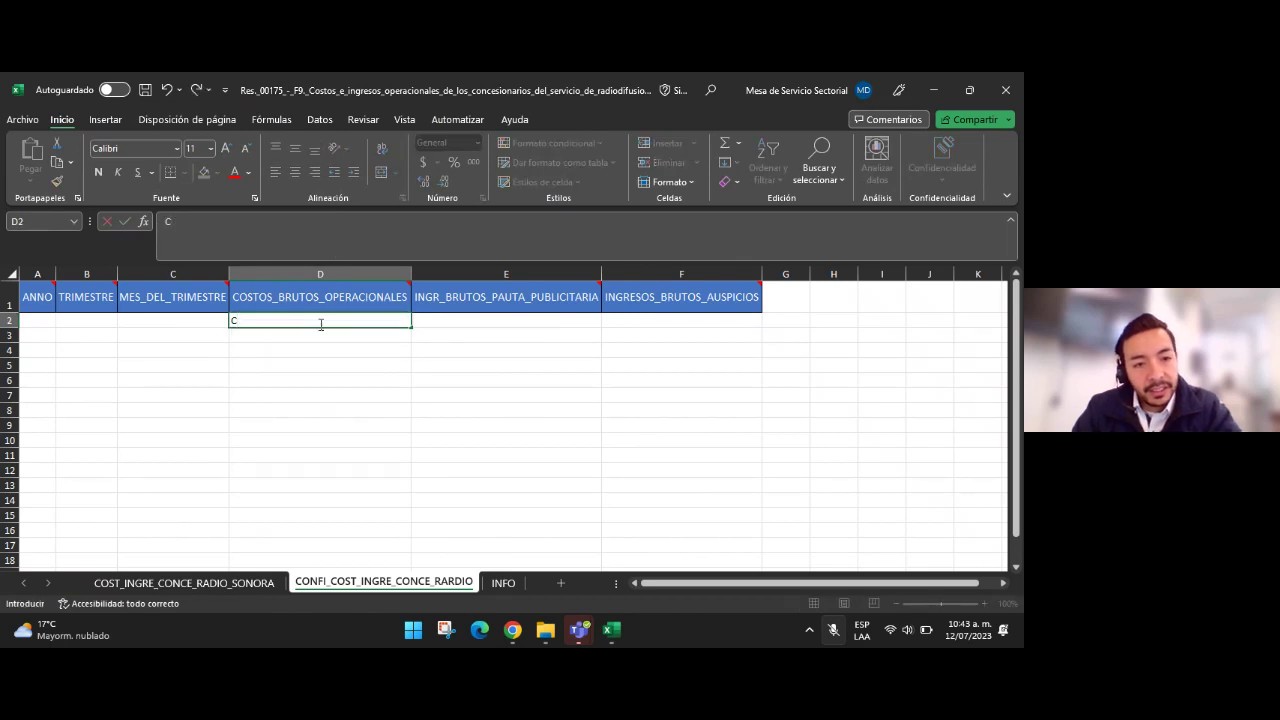
click(298, 336)
text(C)
click(287, 347)
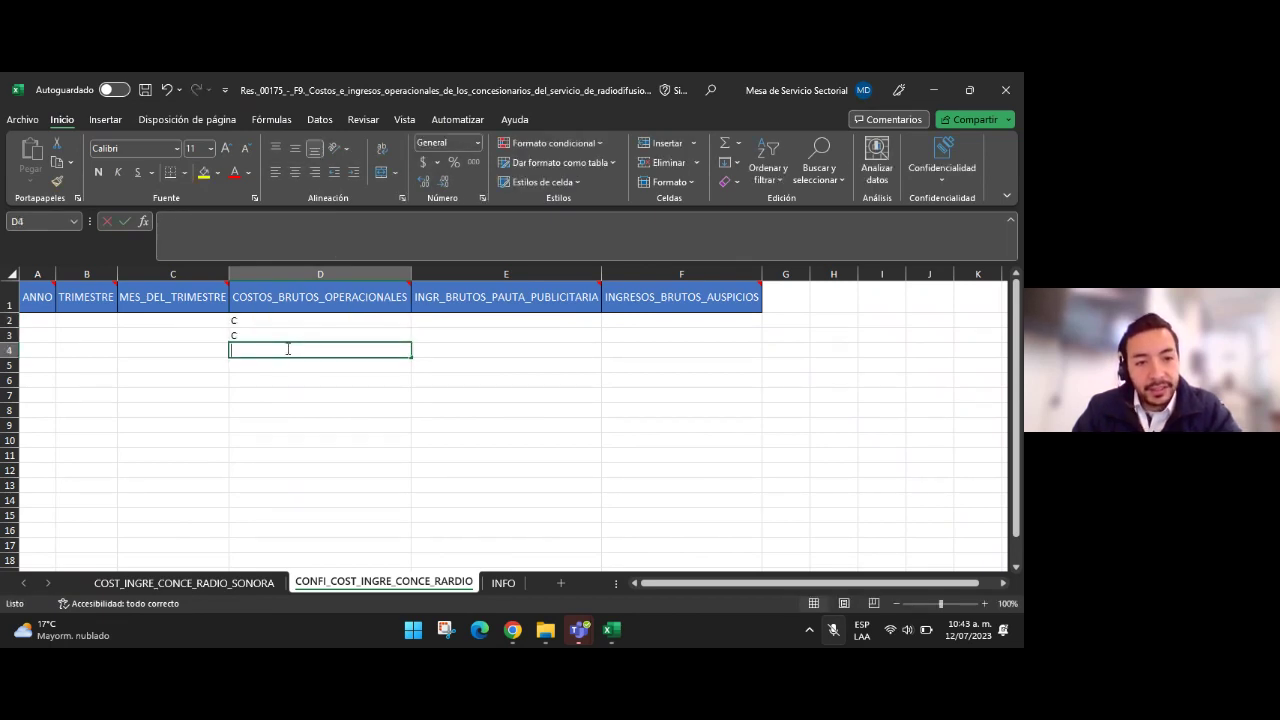
text(C)
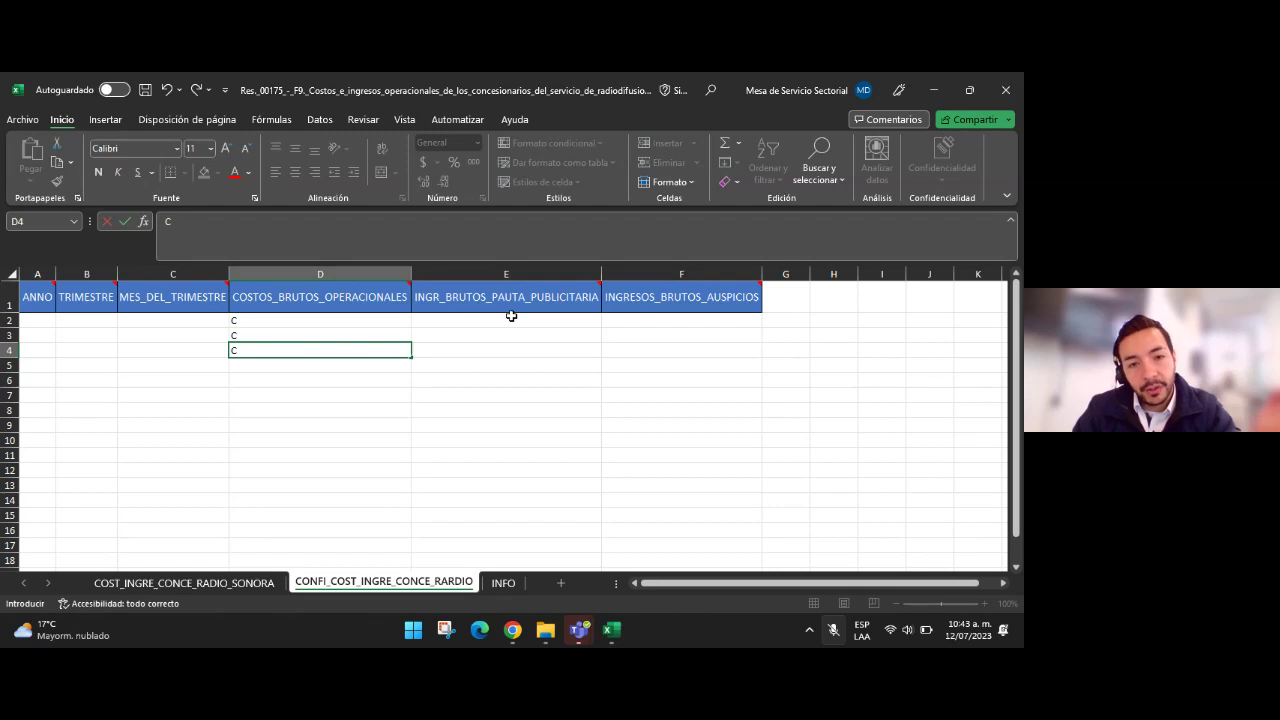
Read the INGR_BRUTOS_PAUTA_PUBLICITARIA note and review the confidentiality sheet's cells in rows 2 to 4
mouse_move(481, 301)
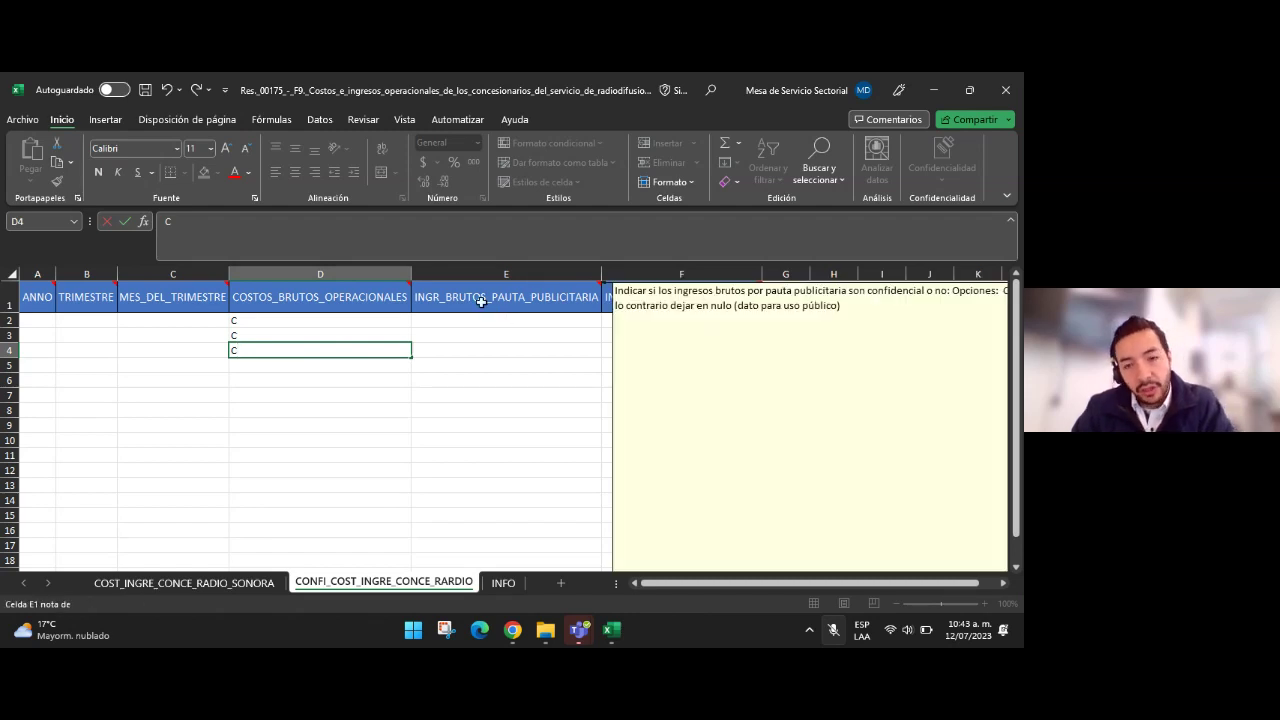
drag(477, 318, 637, 352)
drag(189, 320, 37, 360)
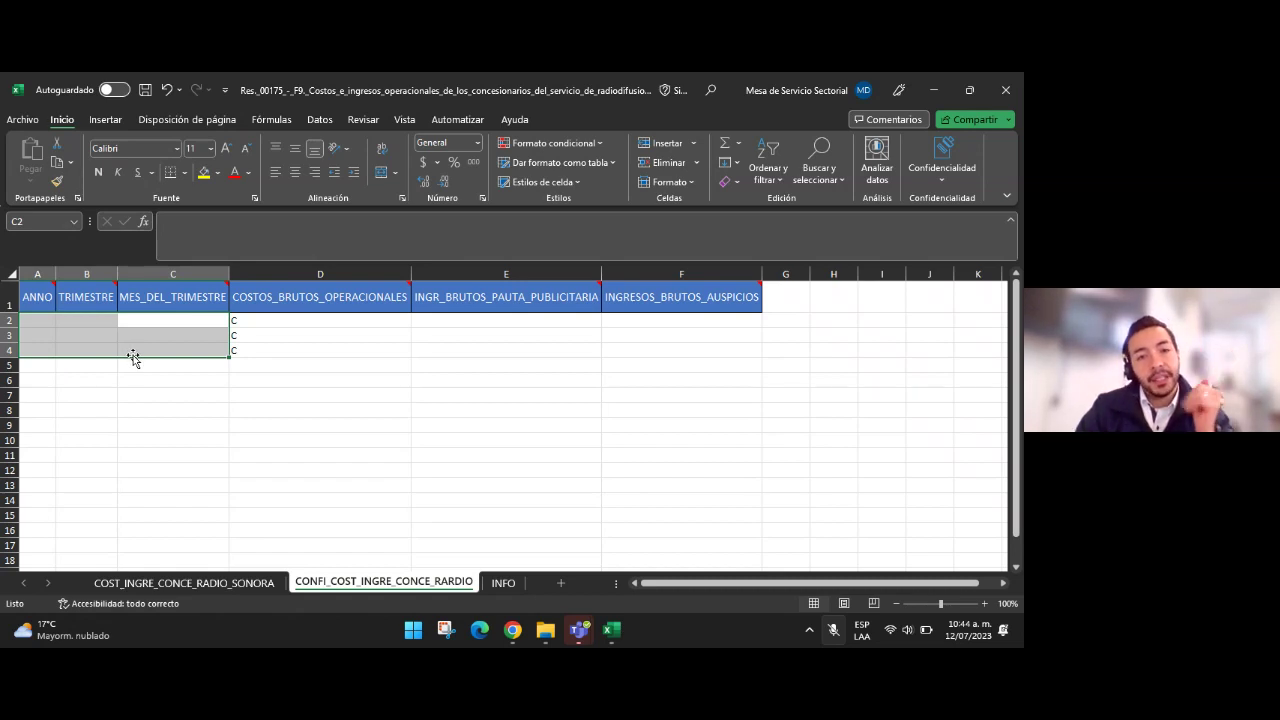
click(296, 325)
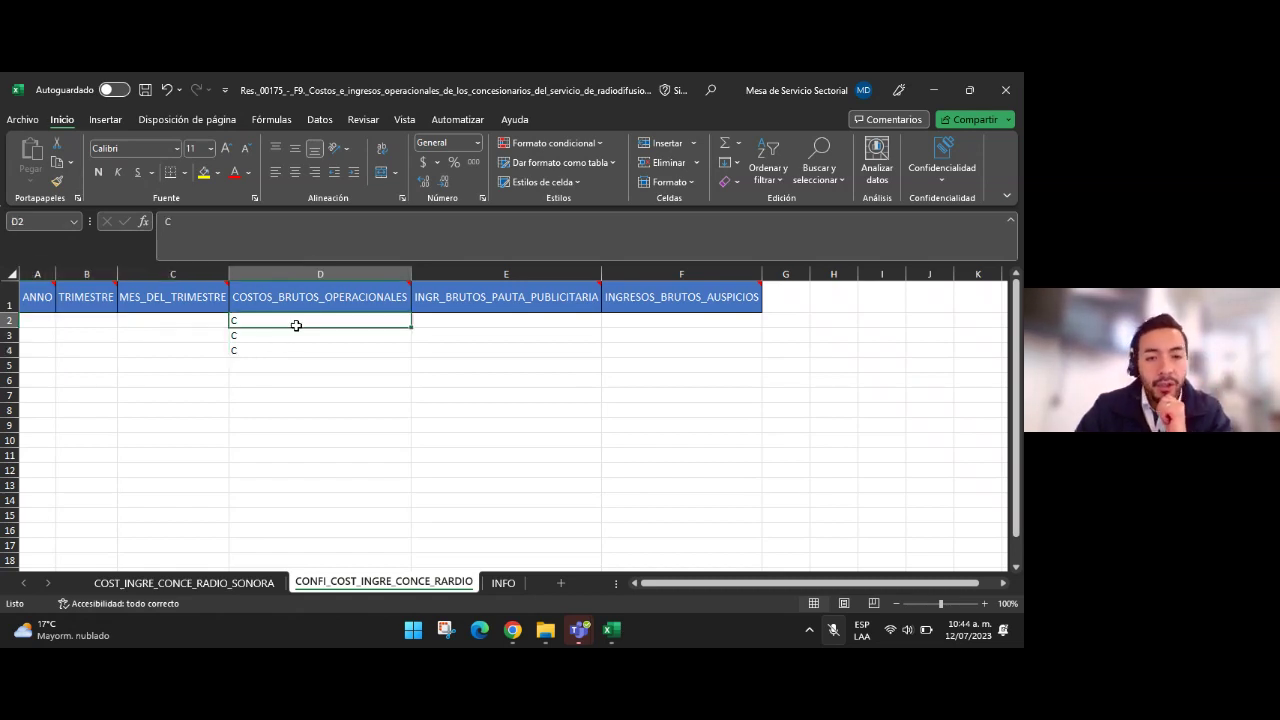
drag(296, 325, 298, 352)
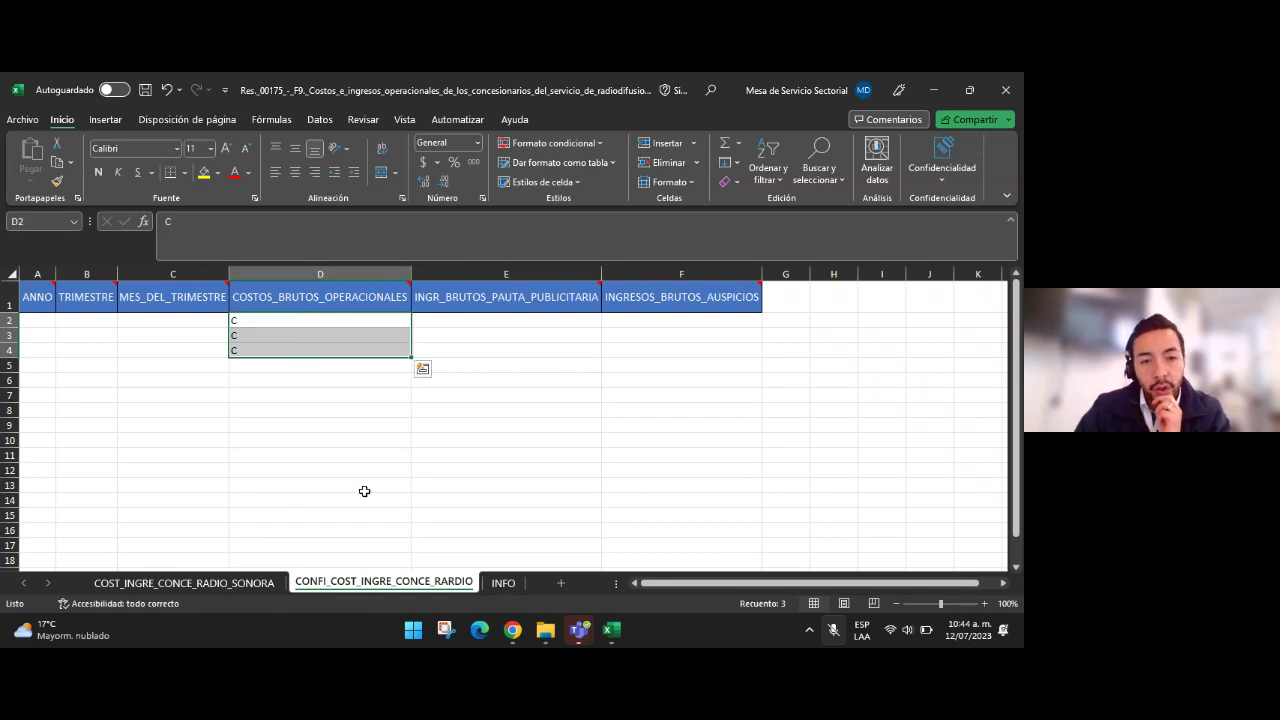
click(344, 323)
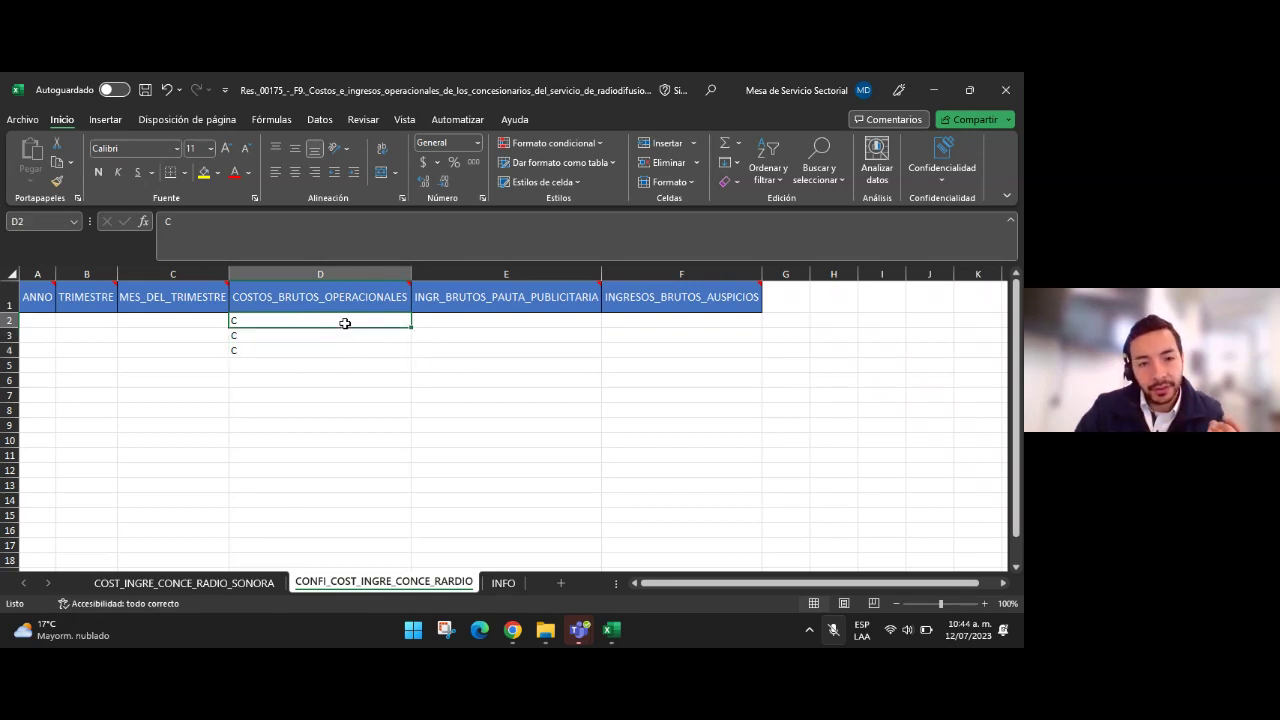
click(489, 324)
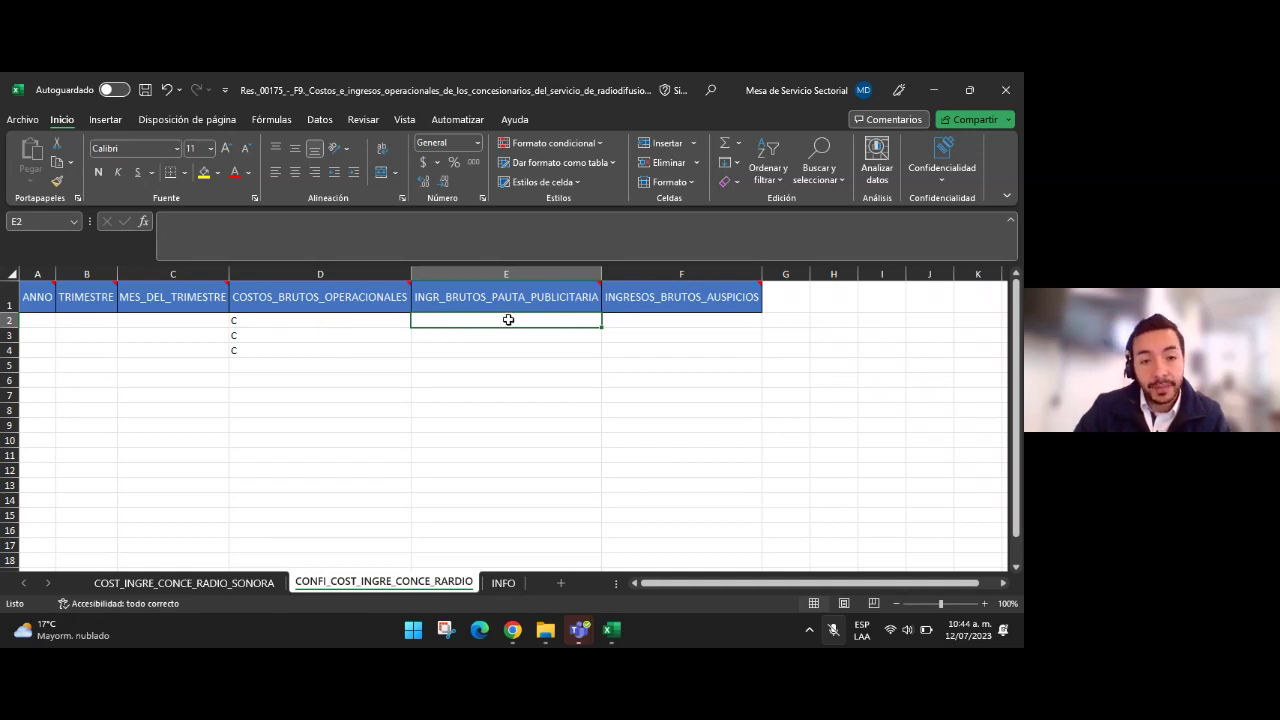
drag(508, 320, 503, 346)
Check the rest of the confidentiality sheet, including the INGR_BRUTOS_PAUTA_PUBLICITARIA and INGRESOS_BRUTOS_AUSPICIOS cells
click(263, 360)
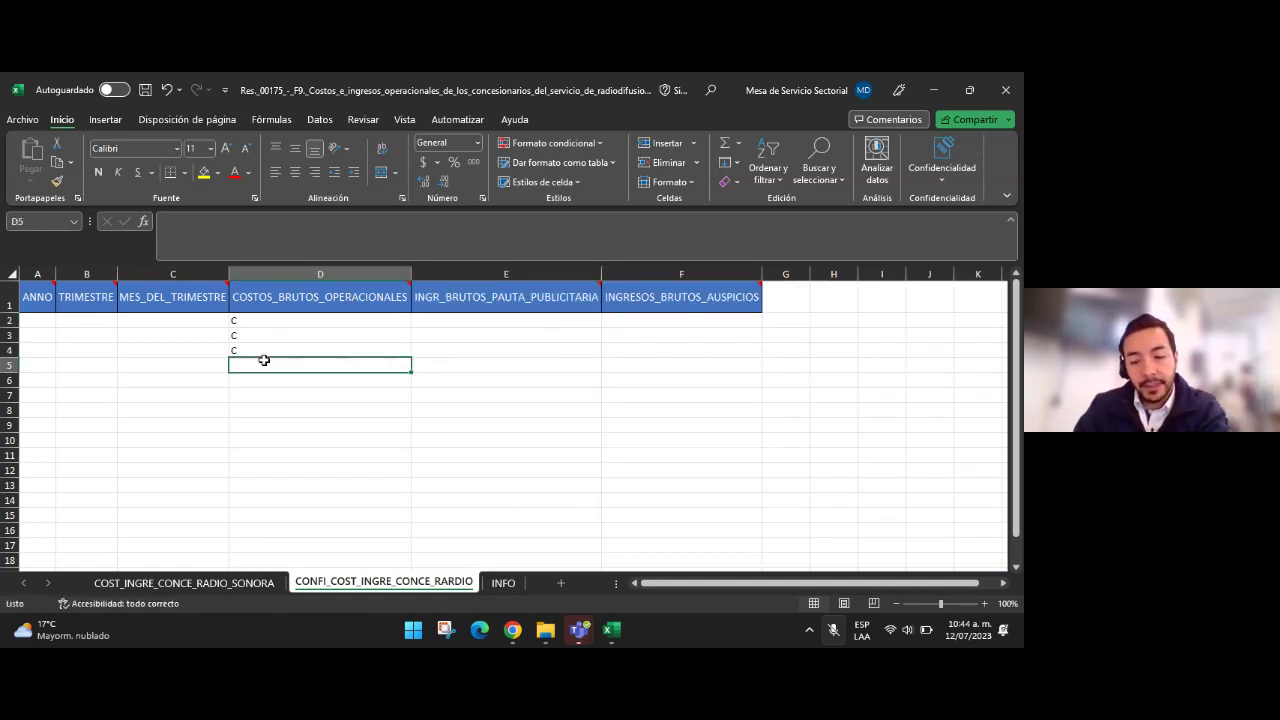
key(Right)
key(Right)
key(Right)
key(Right)
key(Right)
key(Right)
key(Right)
key(Right)
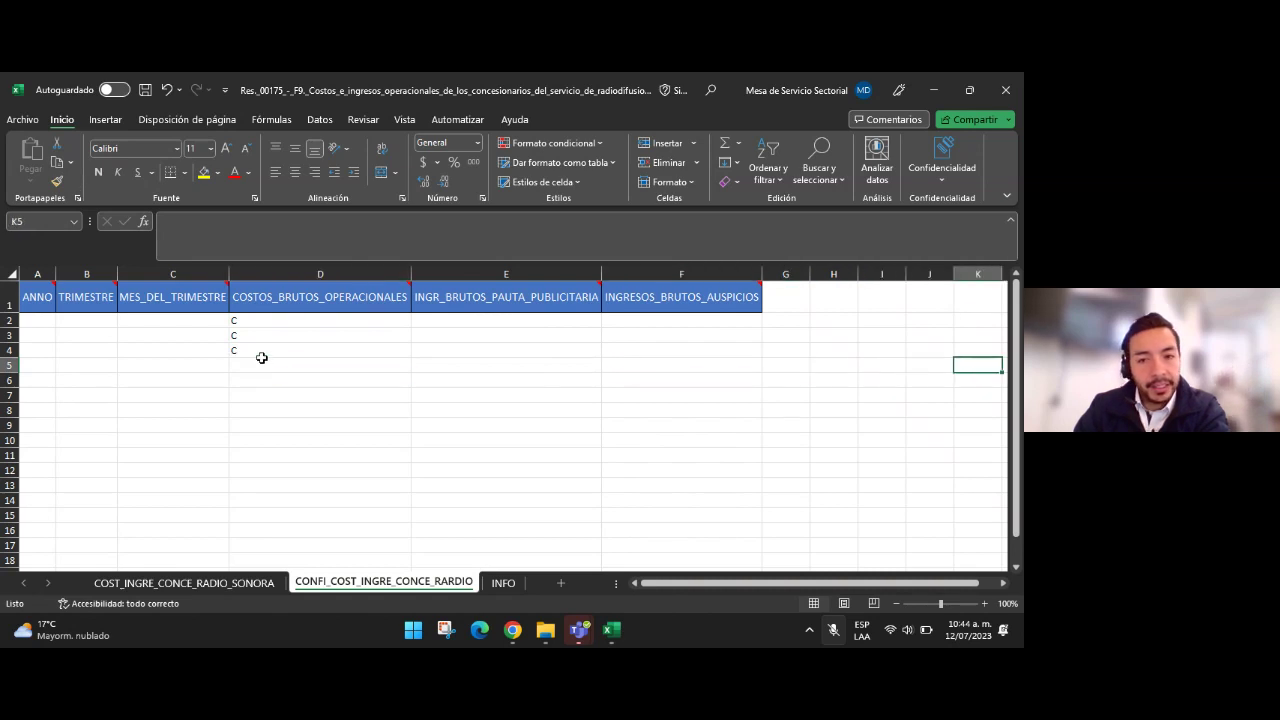
mouse_move(174, 297)
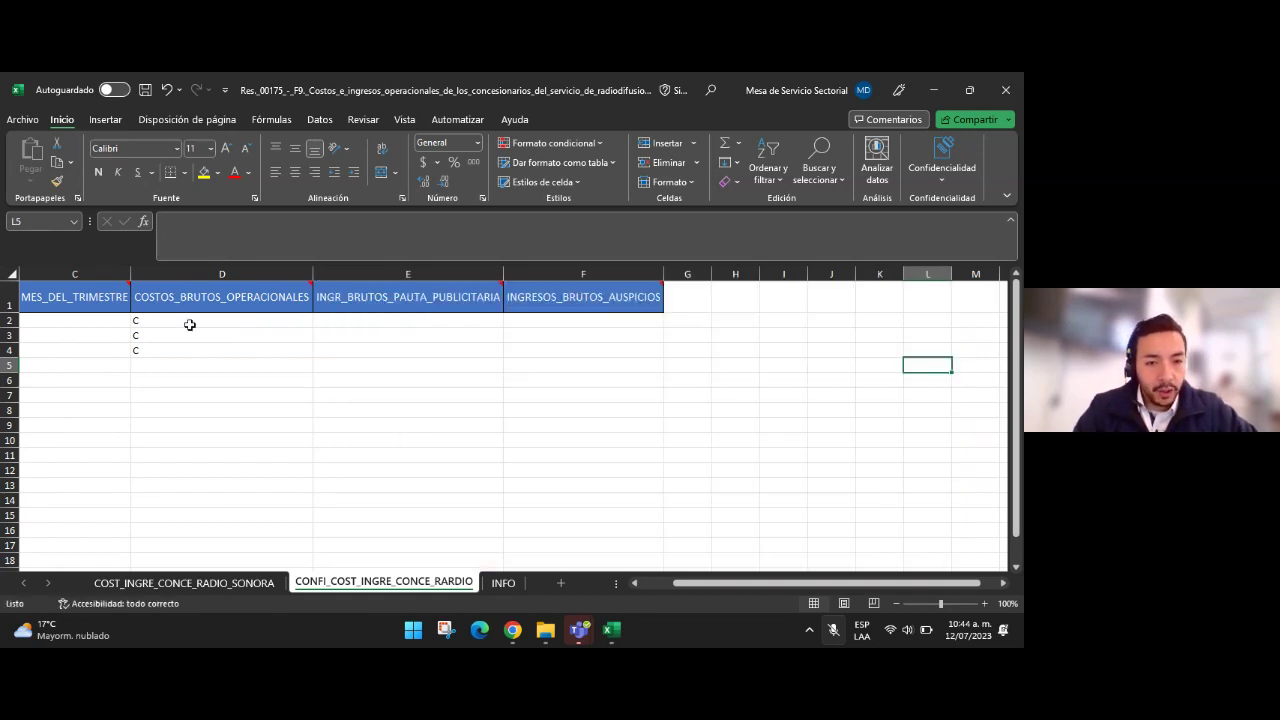
drag(366, 322, 369, 351)
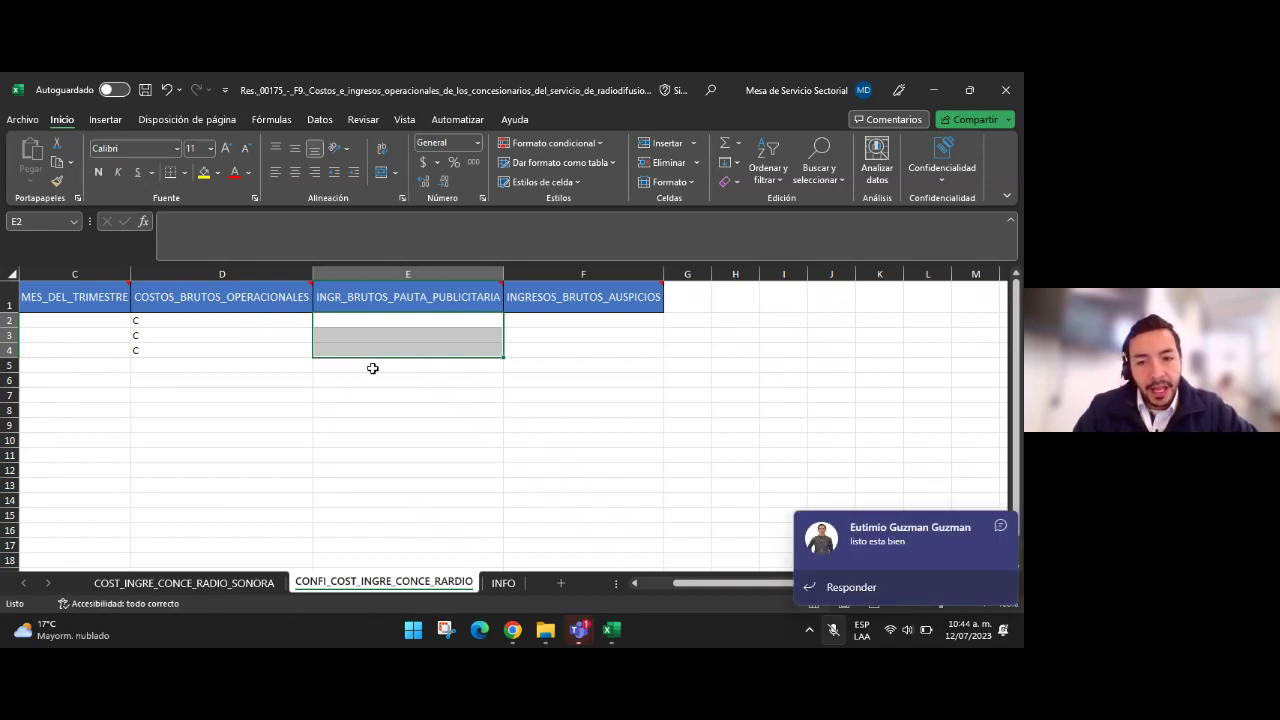
click(549, 316)
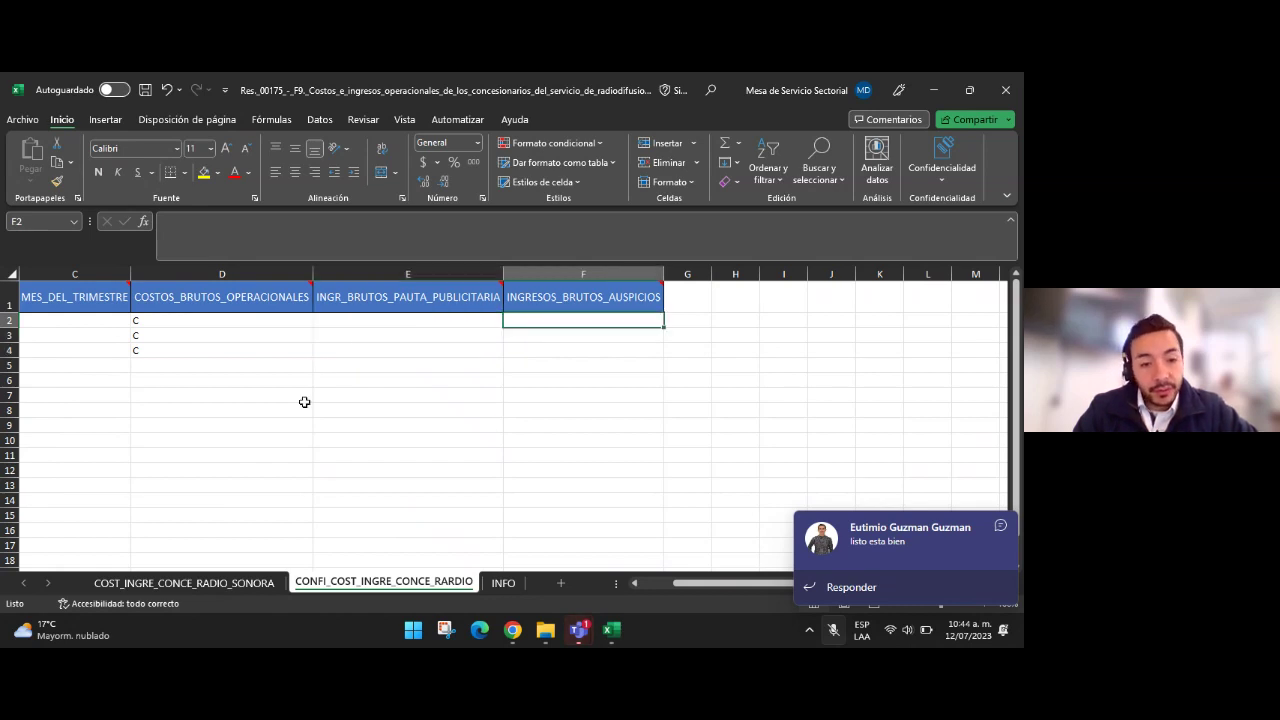
Return to the COST_INGRE_CONCE_RADIO_SONORA sheet and review rows 2 to 4 from TRIMESTRE to COSTOS_BRUTOS_OPERACIONALES
click(216, 585)
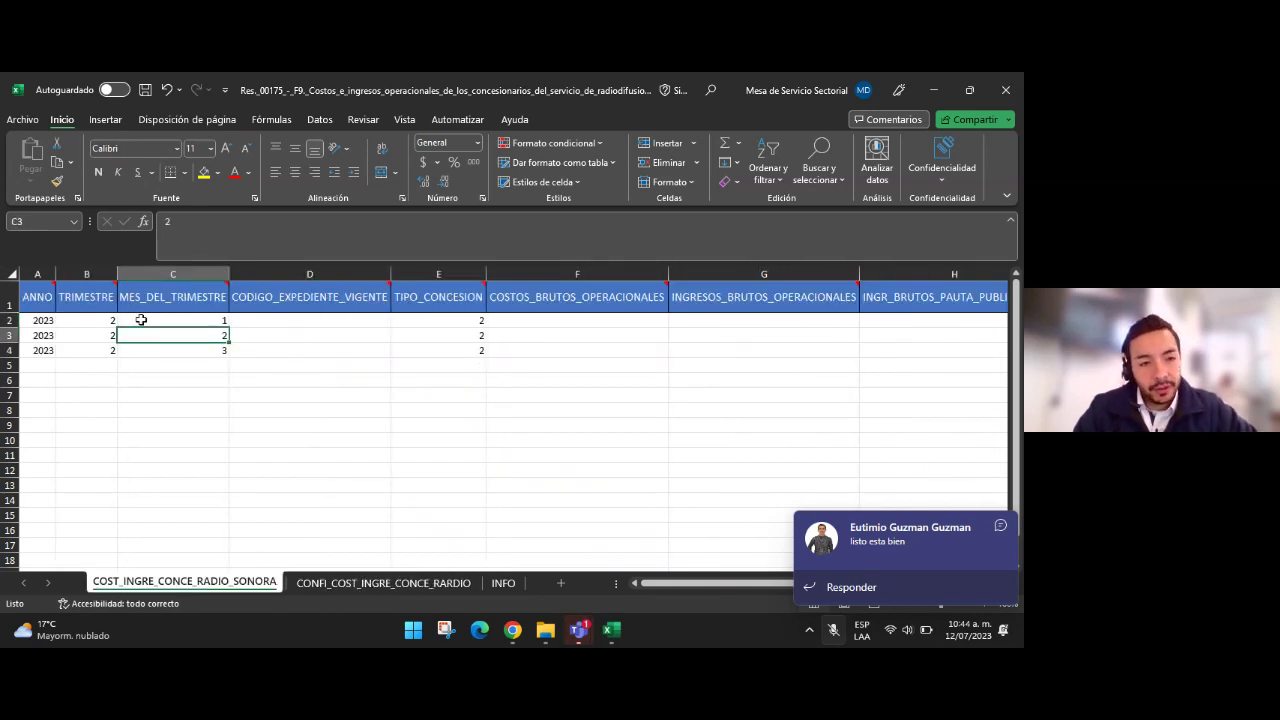
click(75, 323)
drag(75, 323, 380, 346)
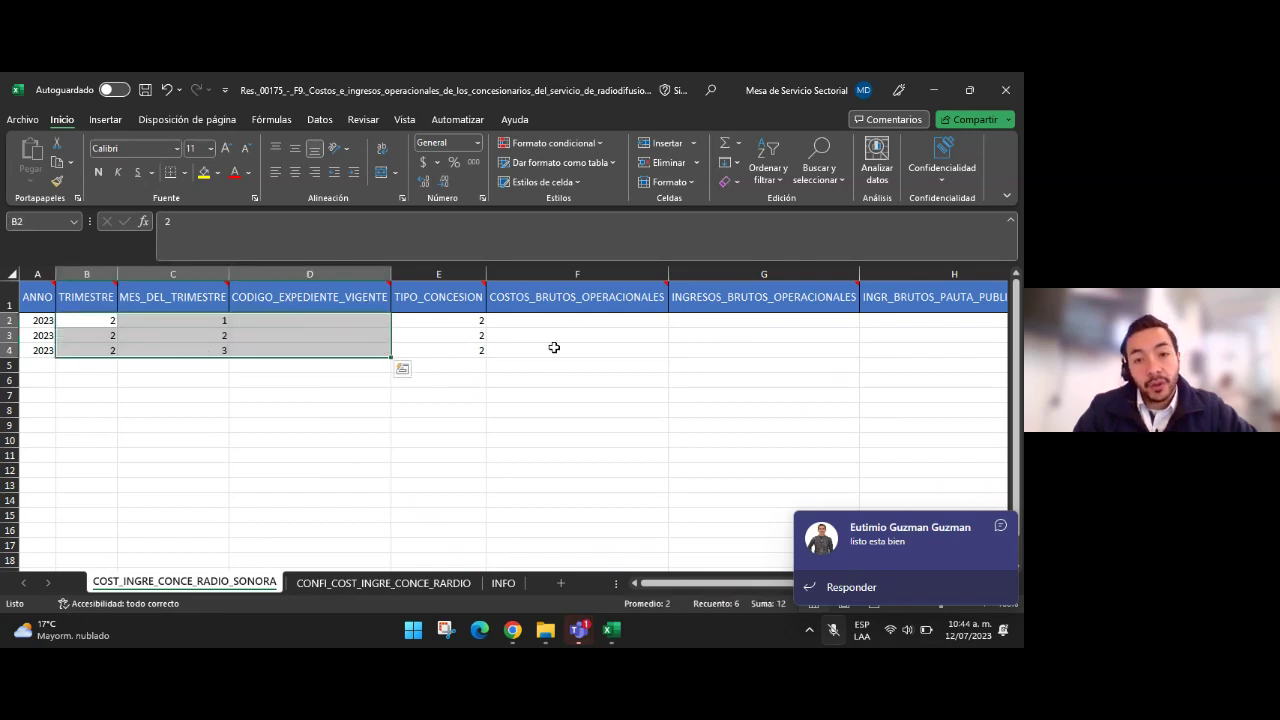
click(588, 318)
drag(588, 318, 583, 351)
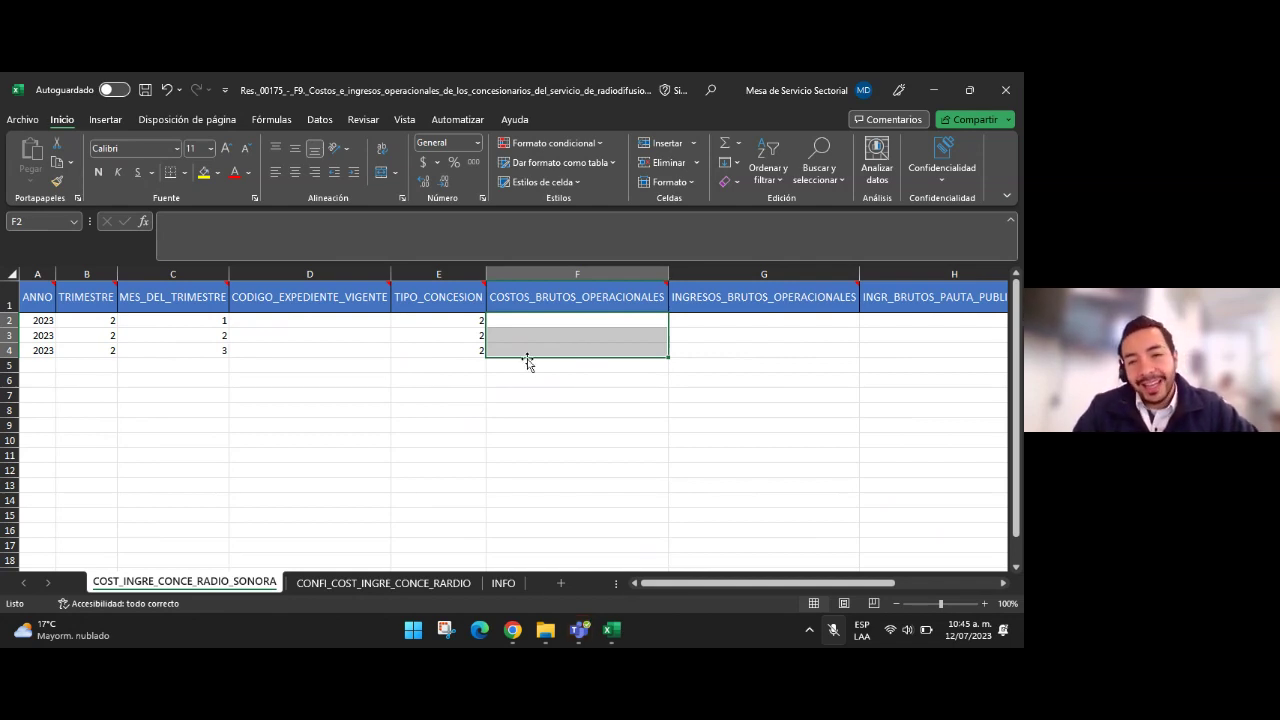
Look over the columns of the cost and income sheet from COSTOS_BRUTOS_OPERACIONALES to INGRESOS_BRUTOS_AUSPICIOS and back to MES_DEL_TRIMESTRE
click(585, 365)
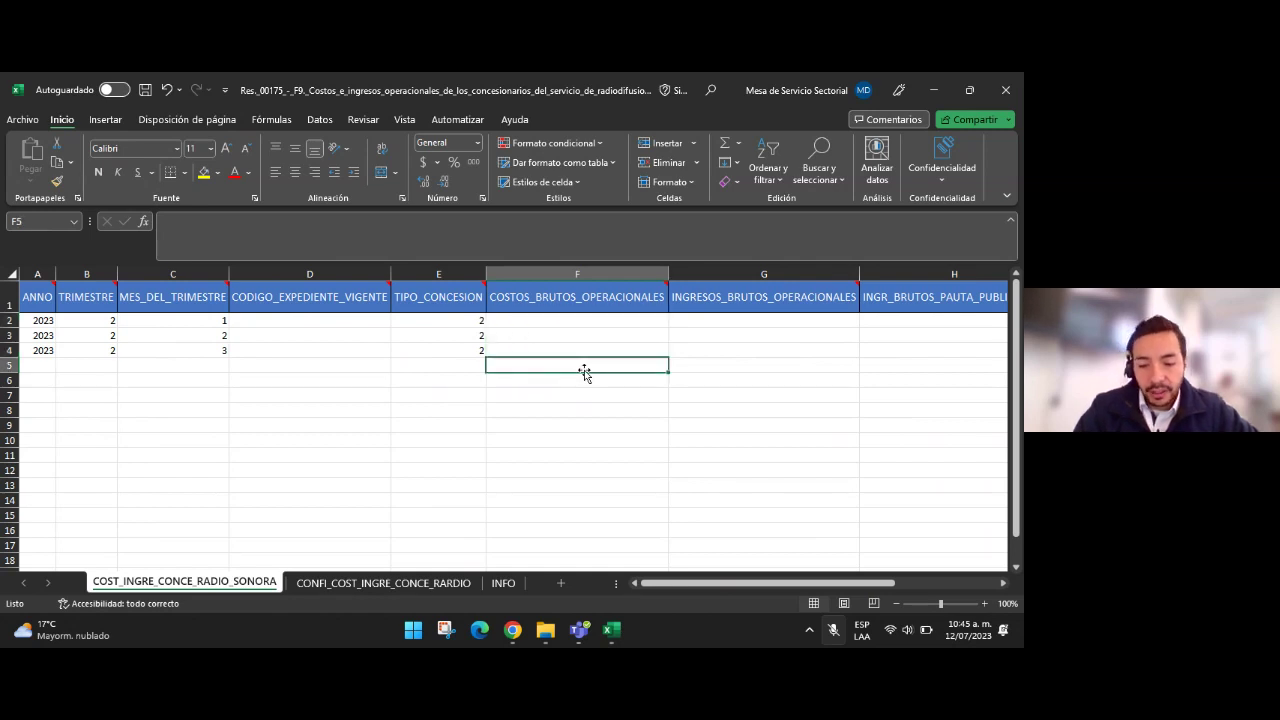
key(Right)
key(Right)
key(Right)
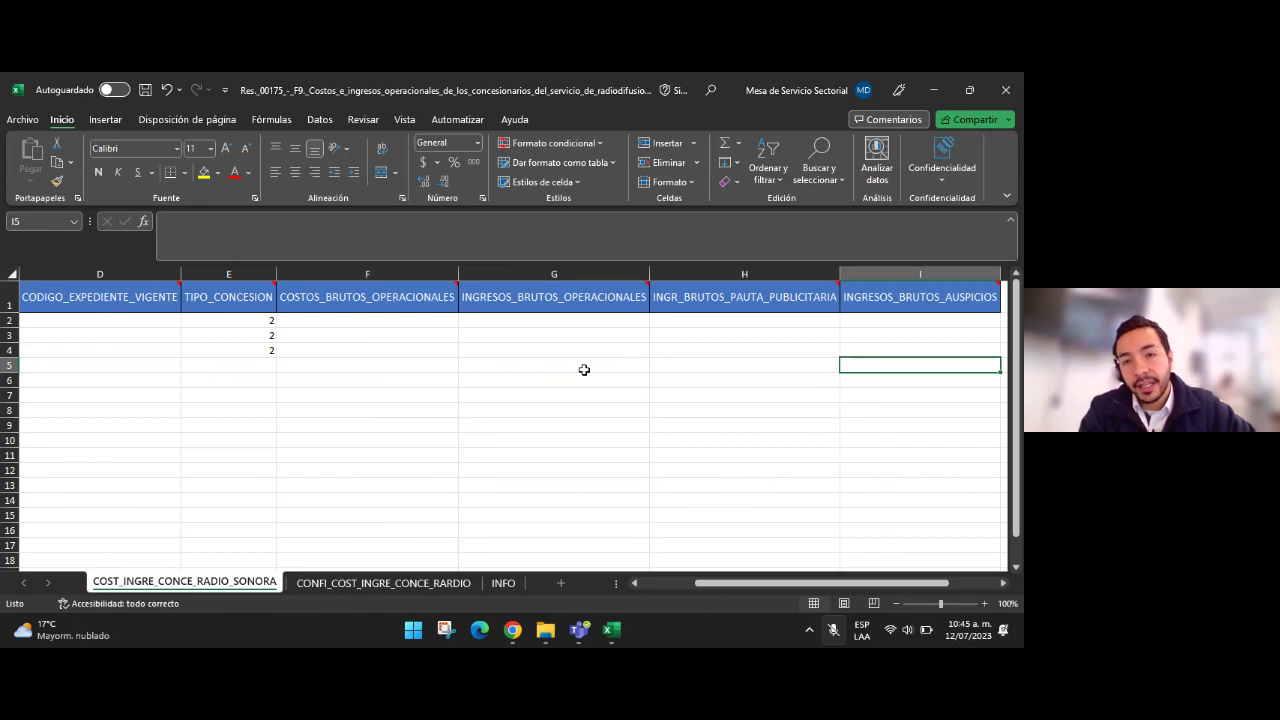
key(Right)
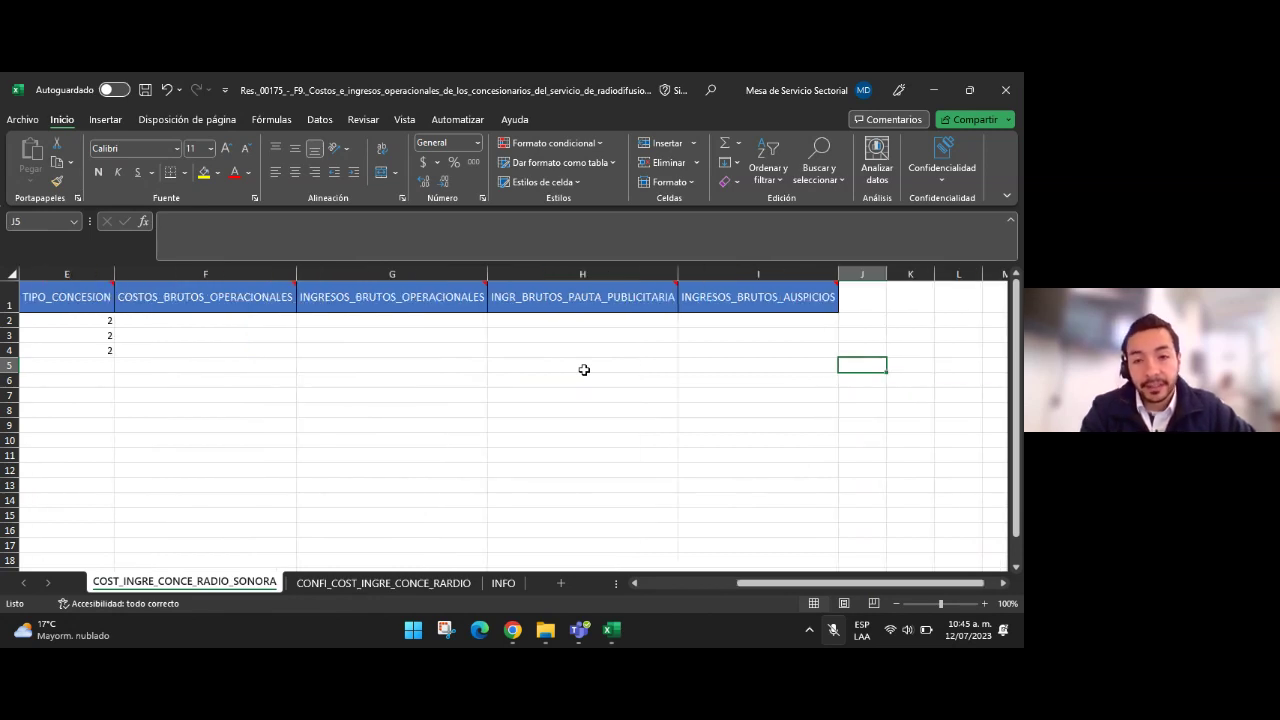
key(Left)
key(Left)
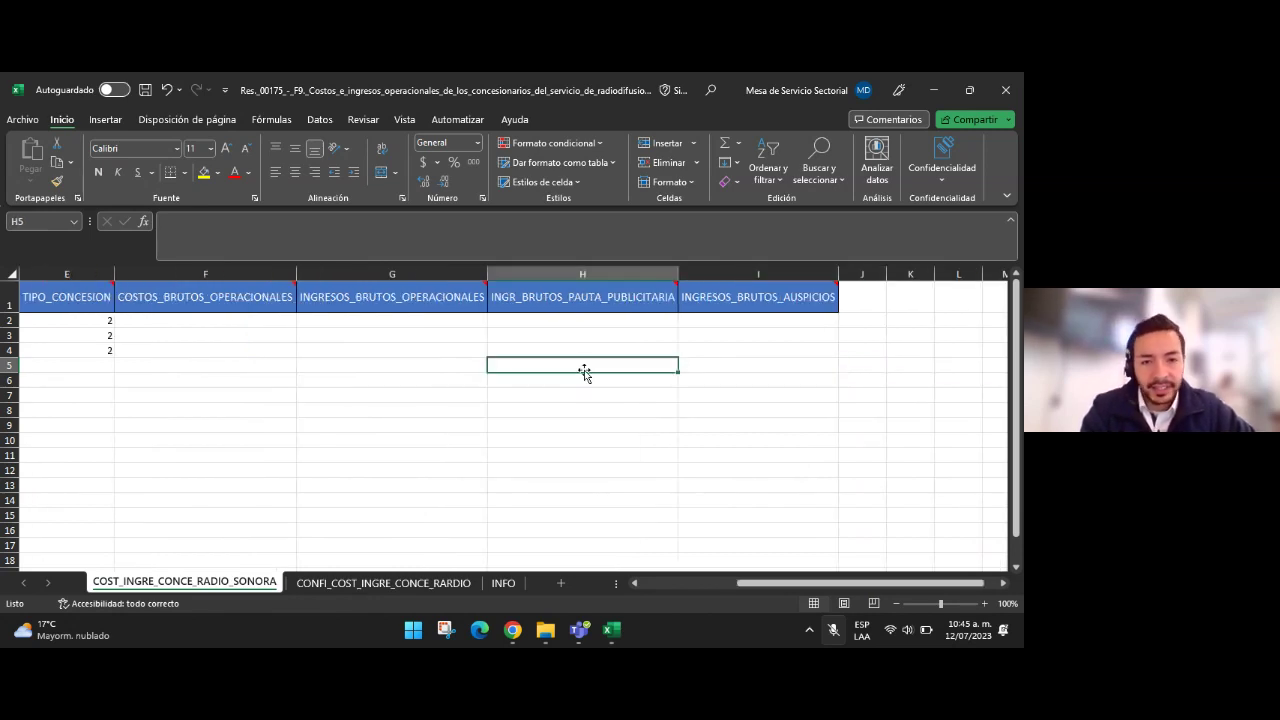
key(Right)
key(Left)
key(Left)
key(Left)
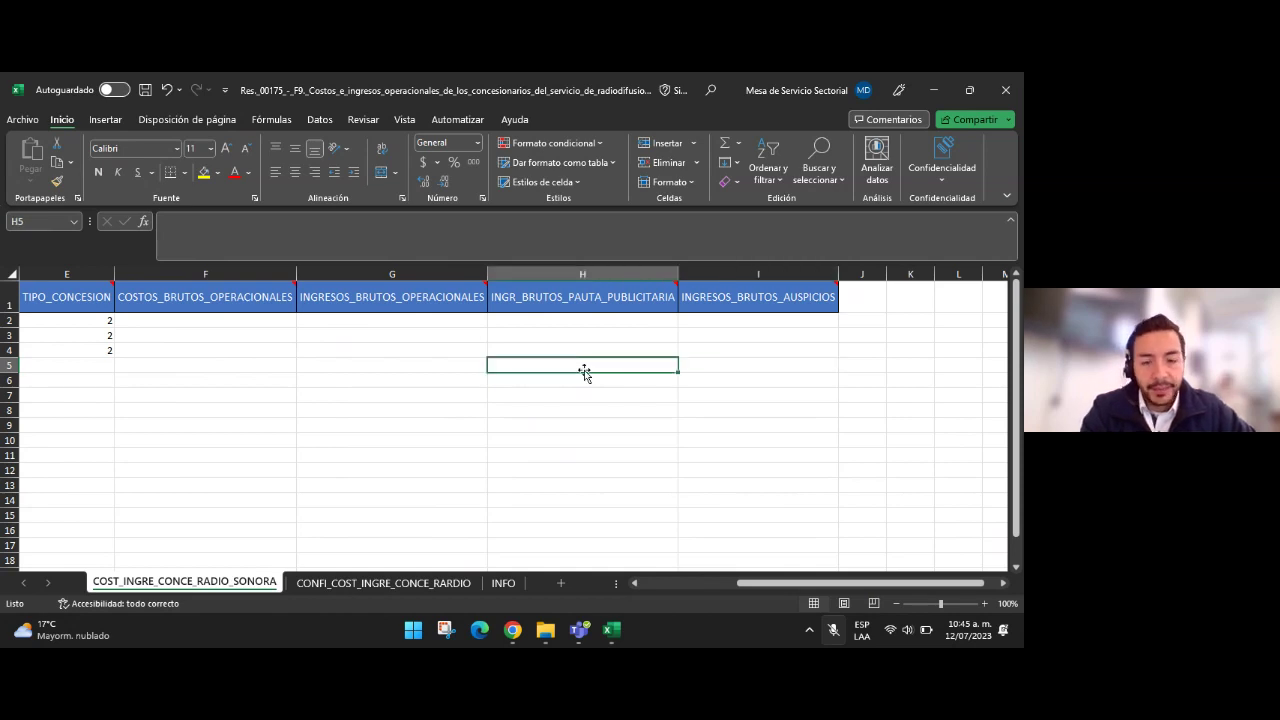
key(Left)
key(Left)
key(Left)
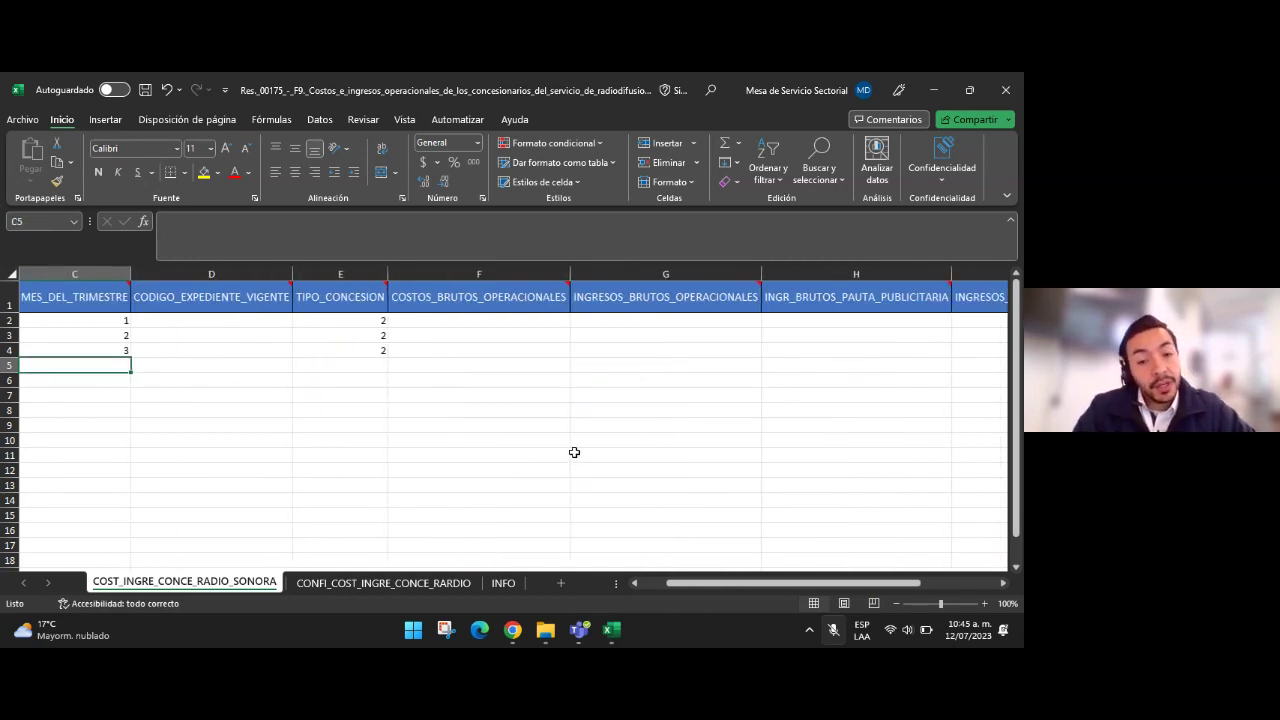
Switch to HECAA in Chrome, search for the test company by its code and select EMPRESA PRUEBA REPORTE POSTALES
mouse_move(513, 628)
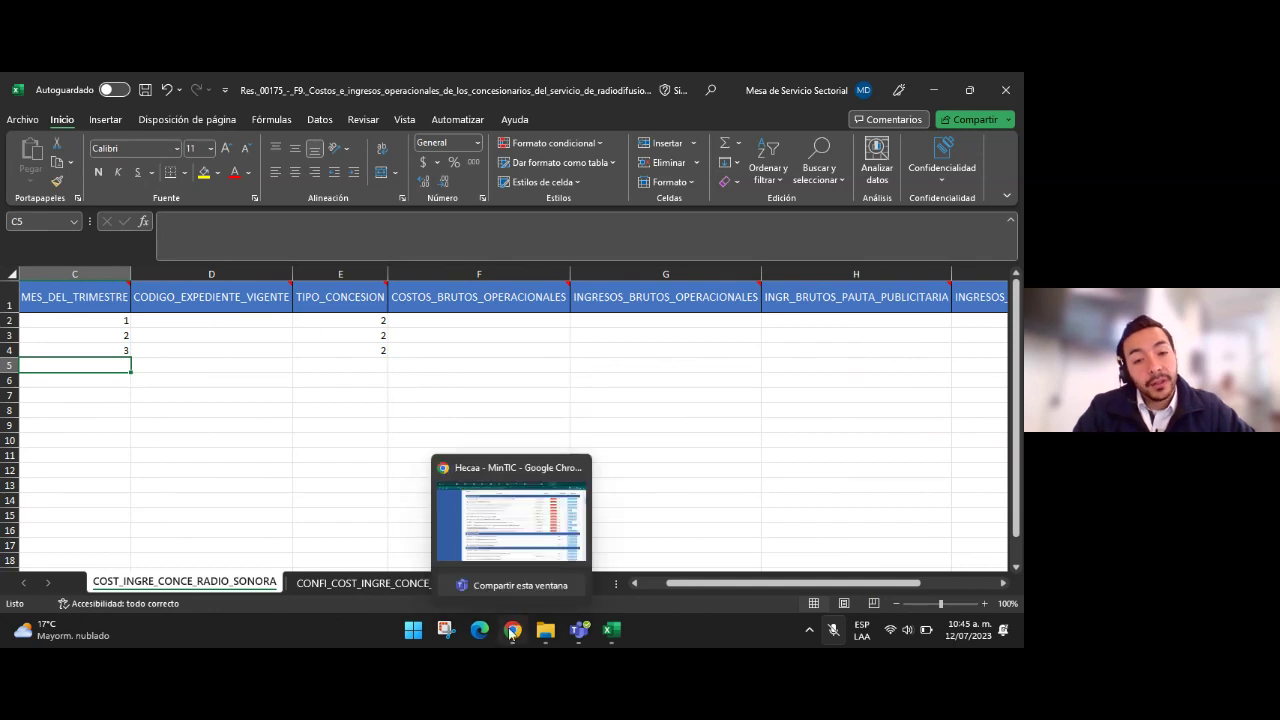
click(508, 539)
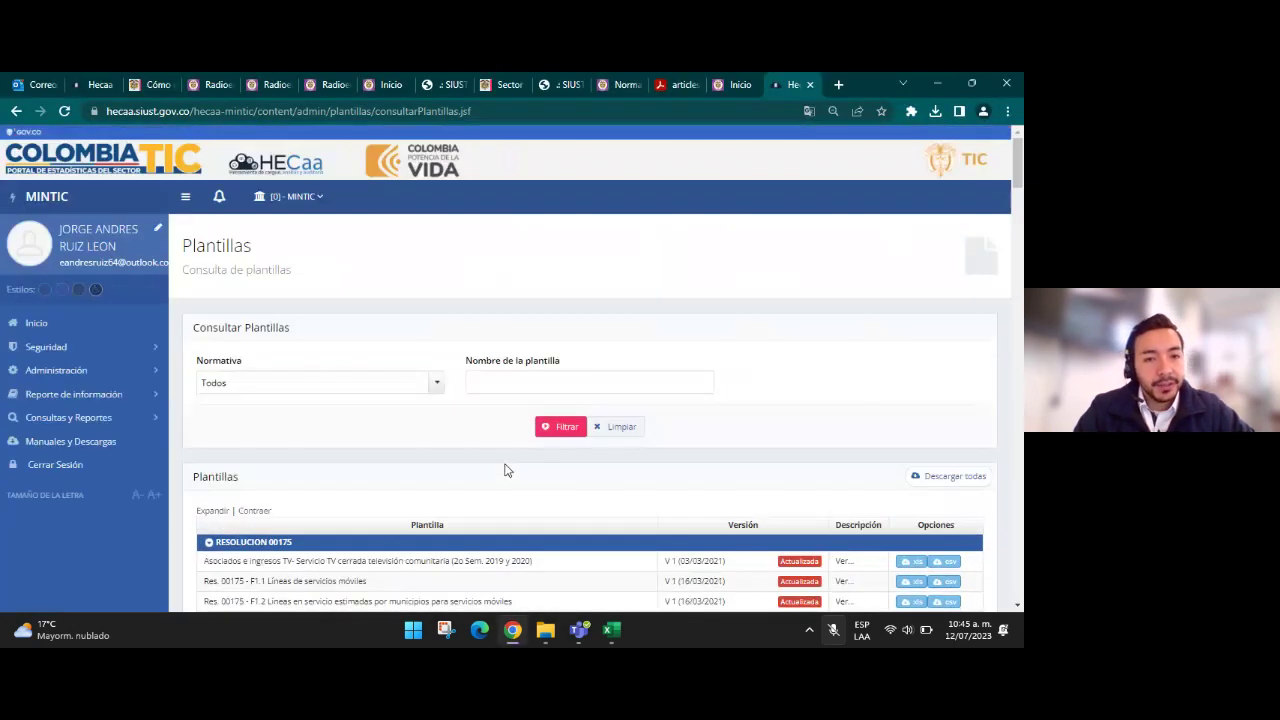
click(300, 198)
click(320, 231)
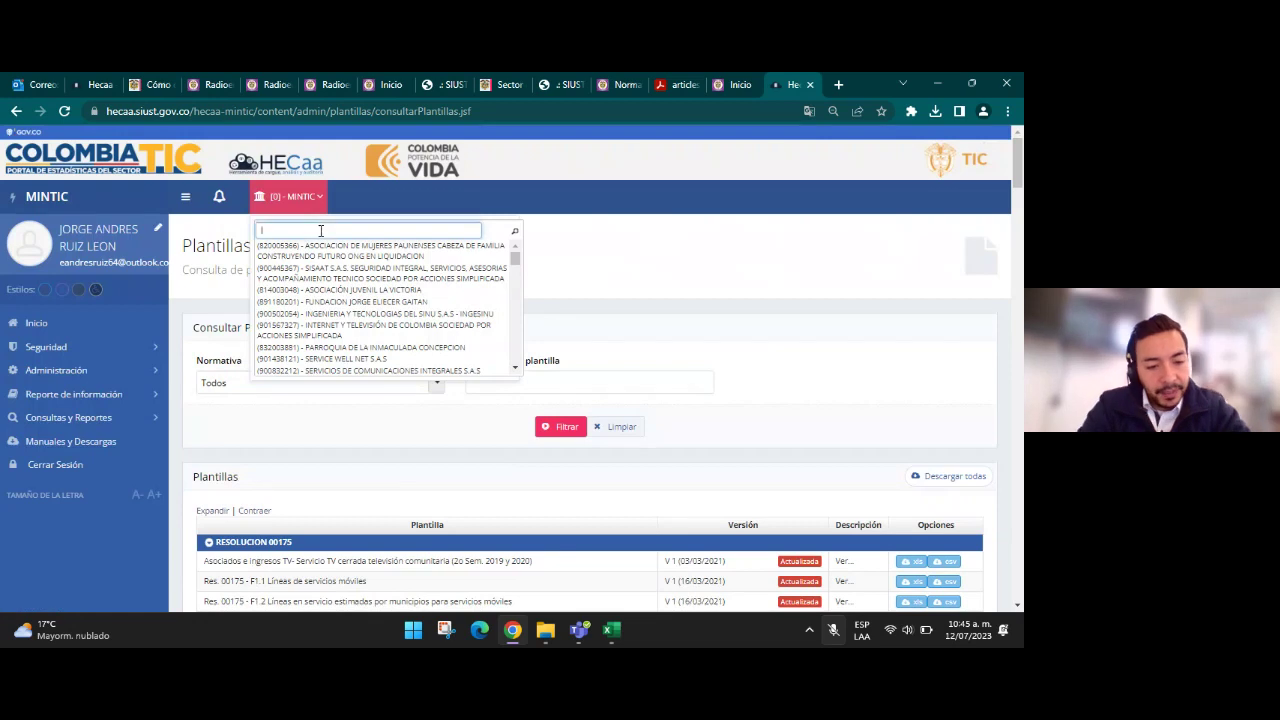
text(123456789)
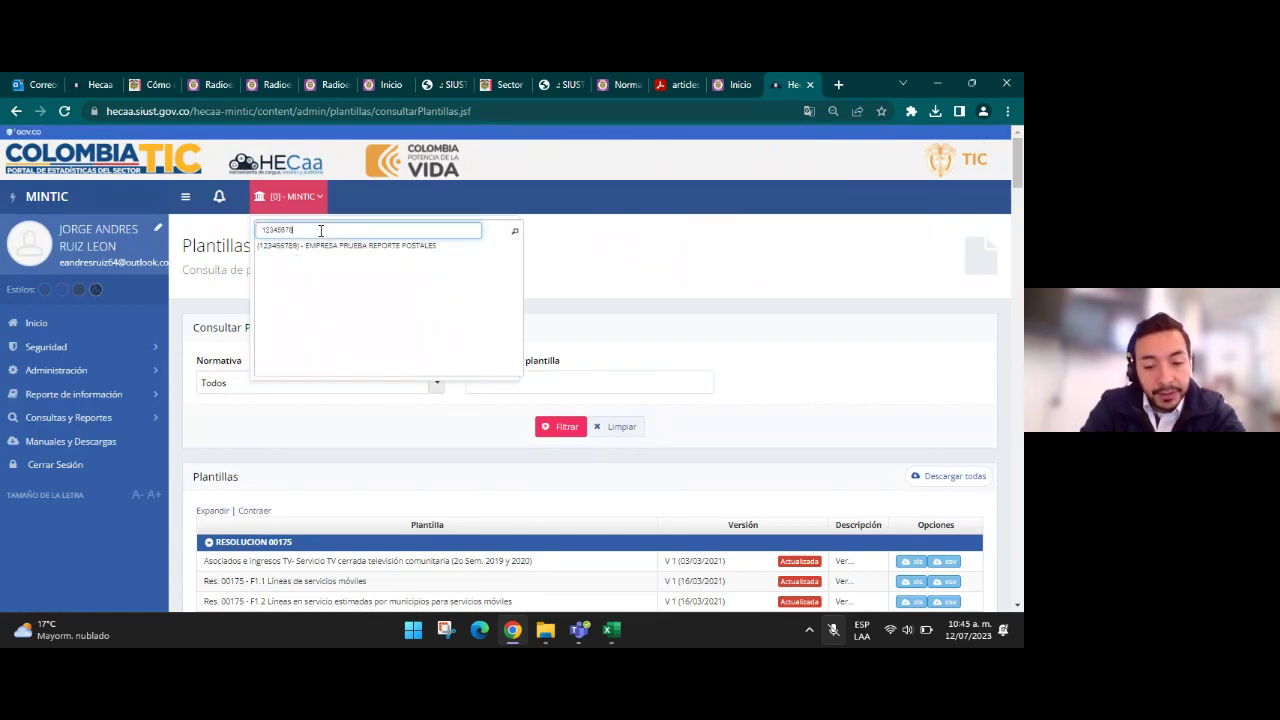
click(377, 246)
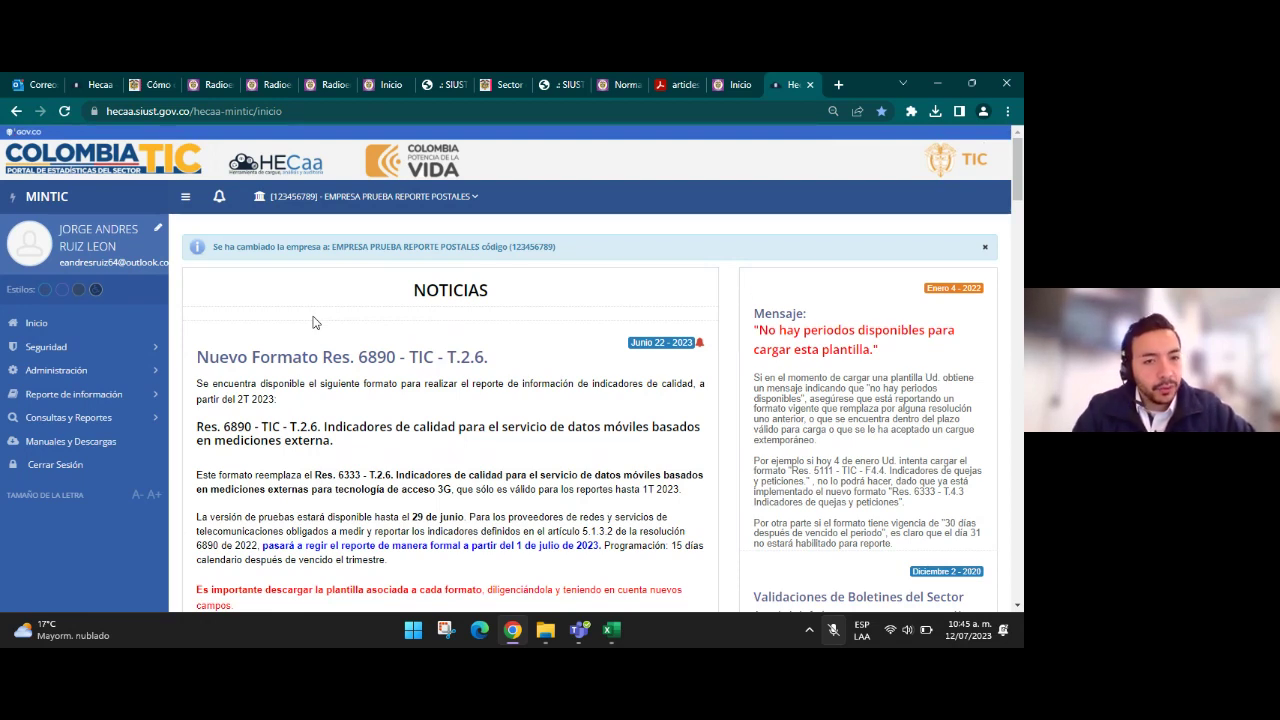
Open HECAA's Cargar plantillas page for uploading templates and dismiss the translation prompt
click(104, 398)
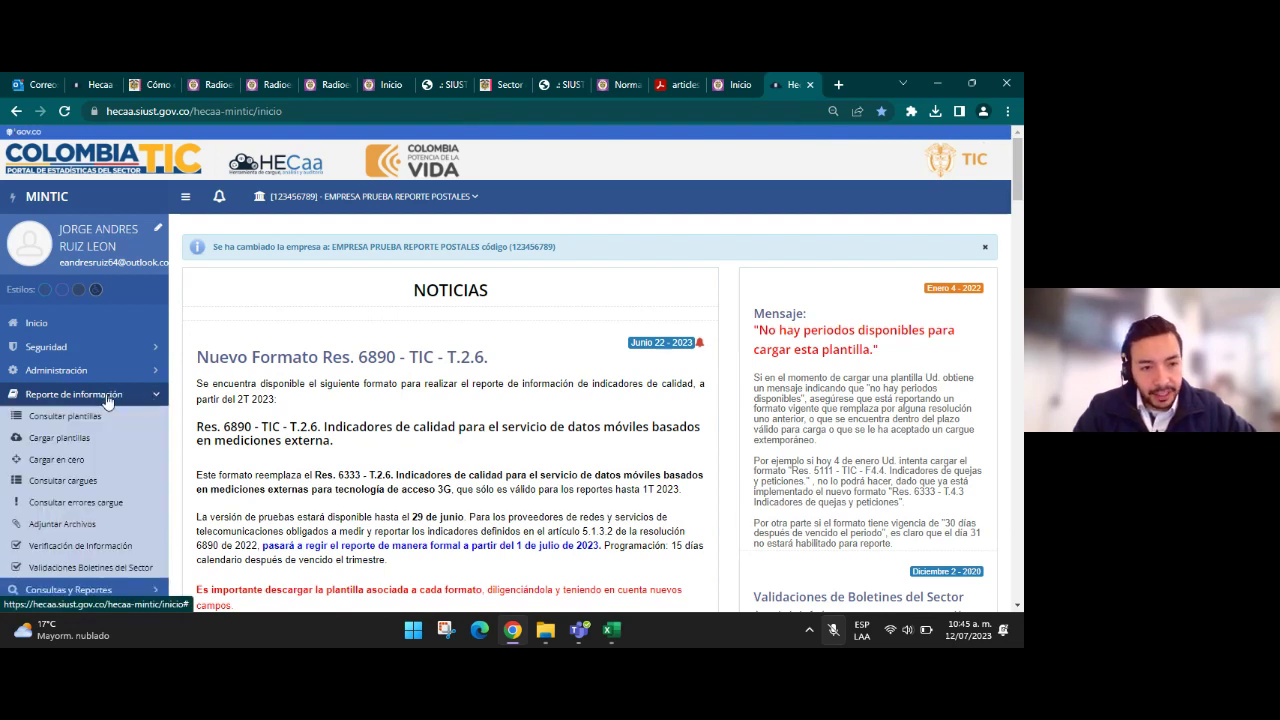
click(62, 440)
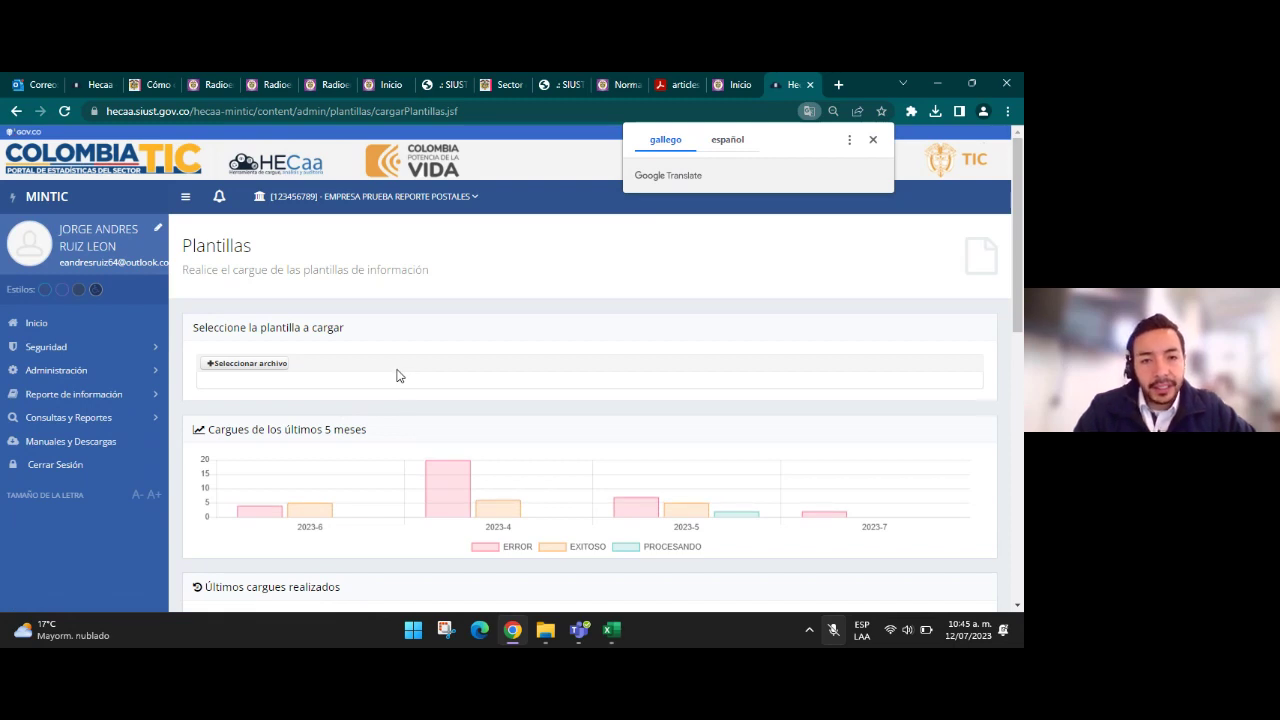
click(873, 141)
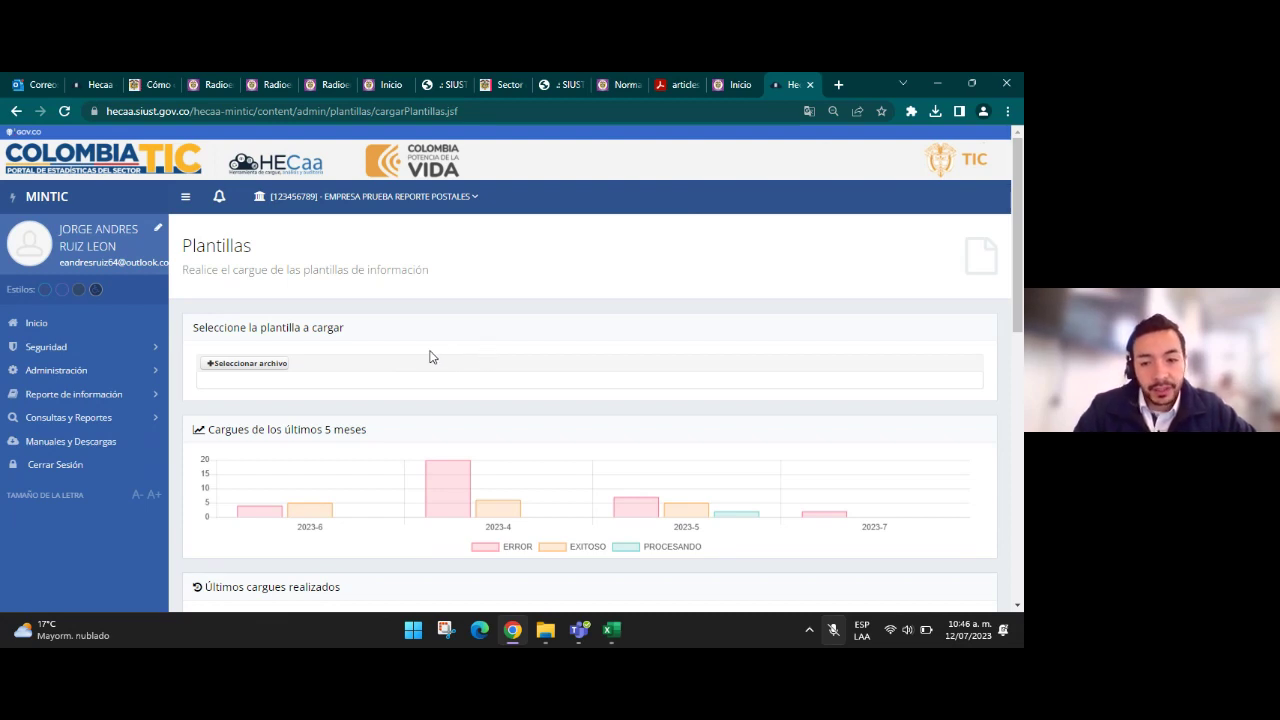
Try to upload the Res. 00175 F9 costs and income workbook from the Descargas folder, and end the load
click(259, 365)
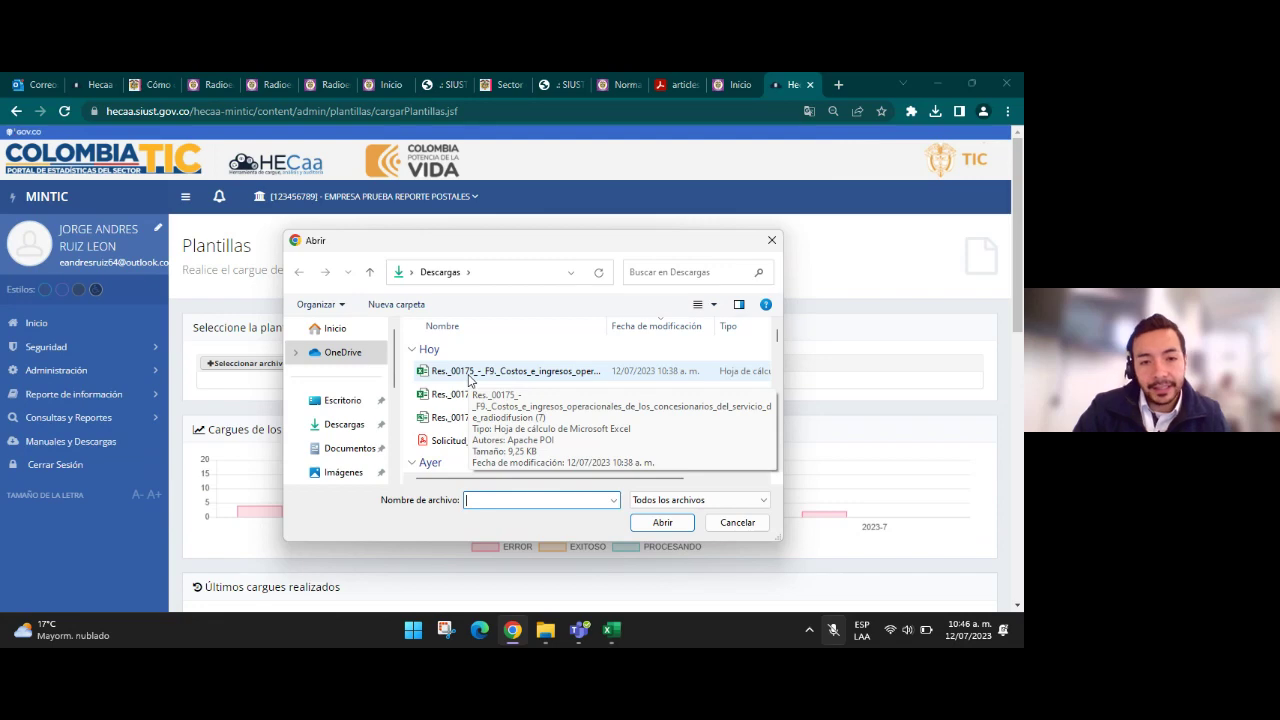
double_click(505, 372)
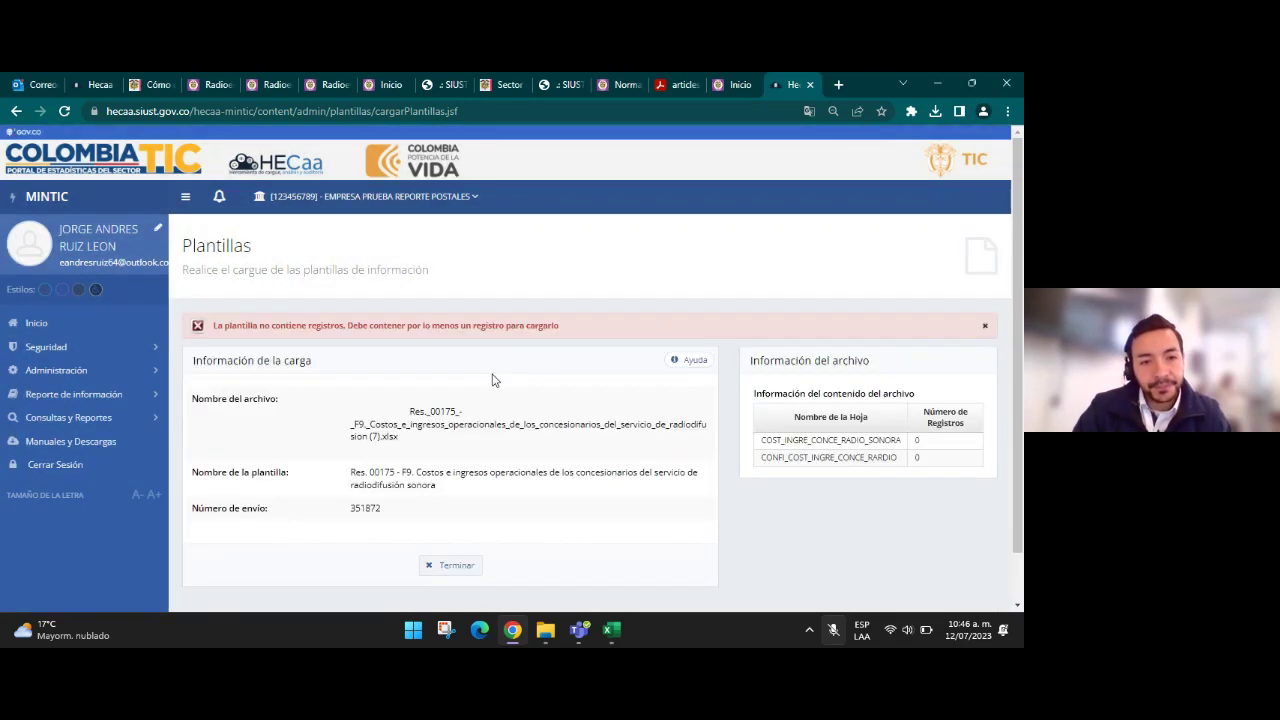
scroll(478, 380, down, 1)
scroll(478, 380, down, 1)
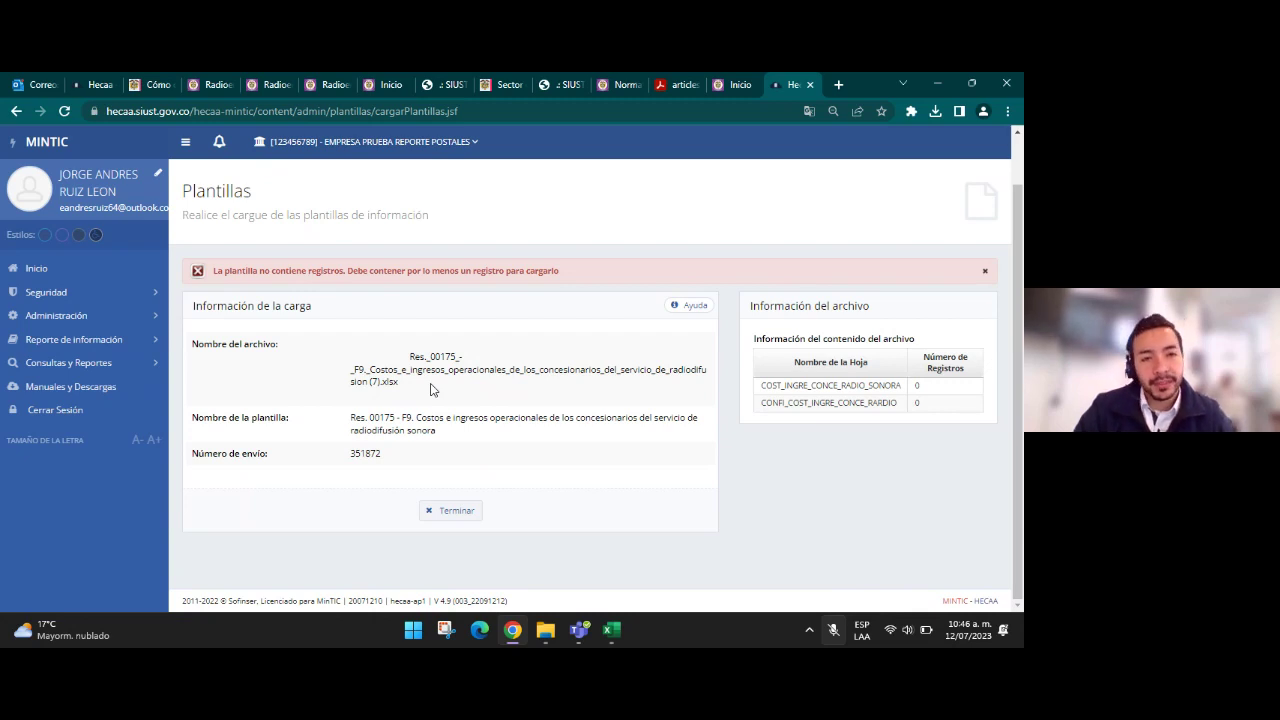
scroll(238, 400, up, 1)
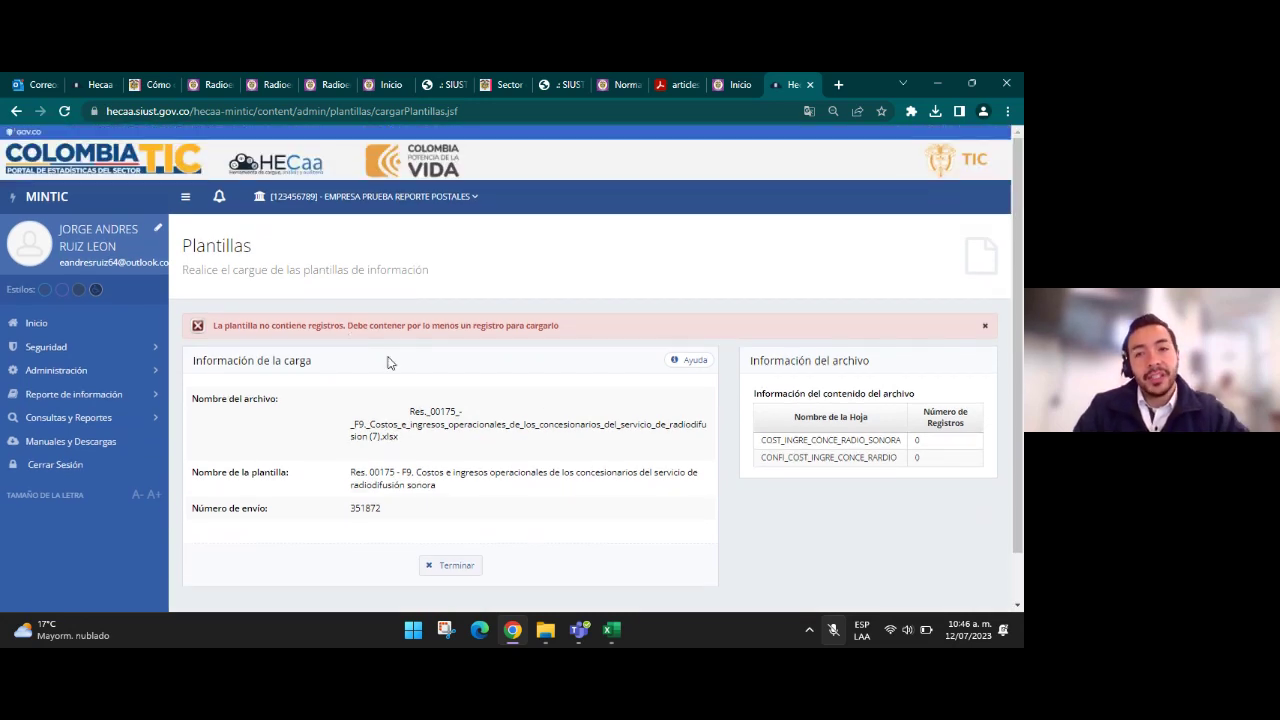
scroll(440, 400, down, 1)
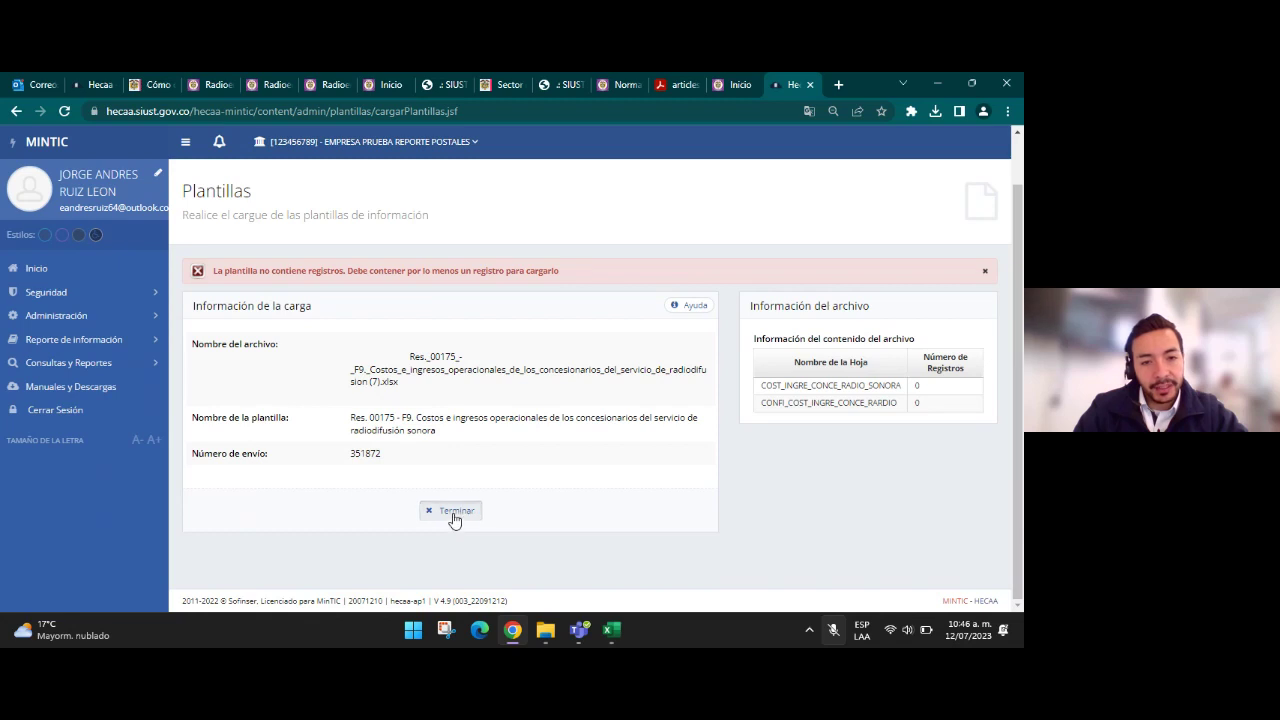
click(452, 513)
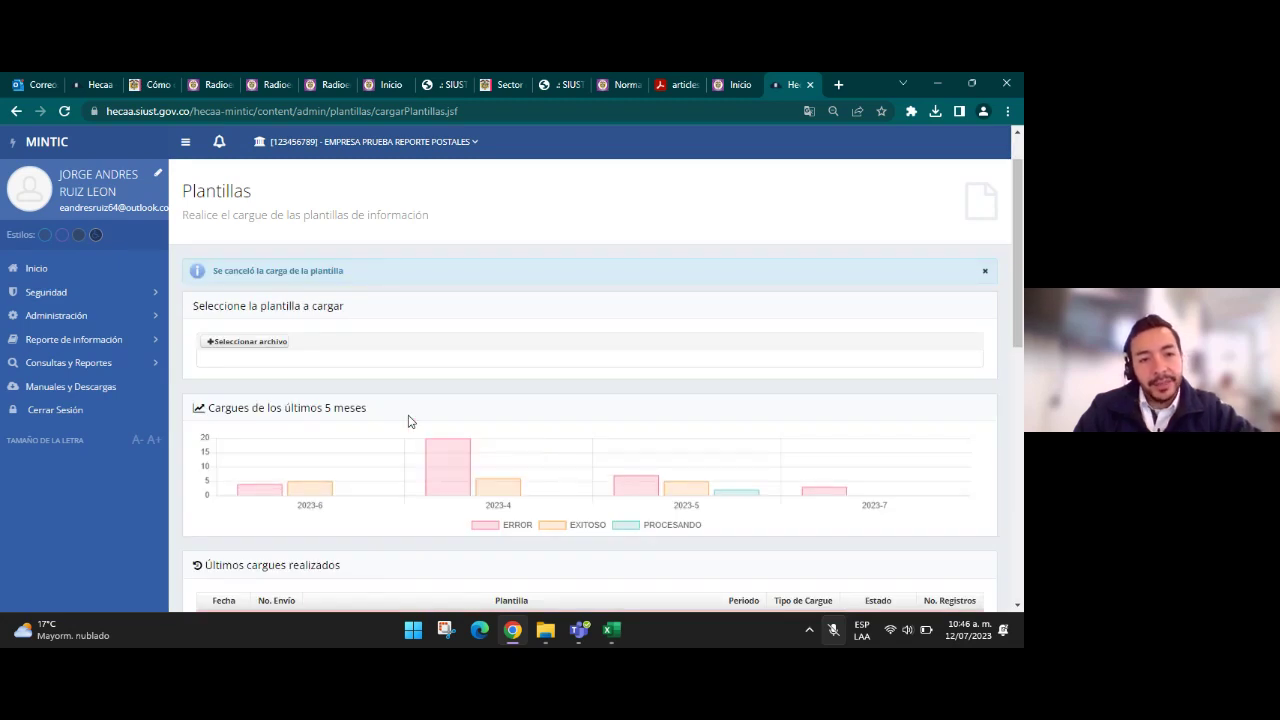
Examine the chart of uploads from the last five months and its ERROR, EXITOSO and PROCESANDO categories
scroll(415, 416, down, 1)
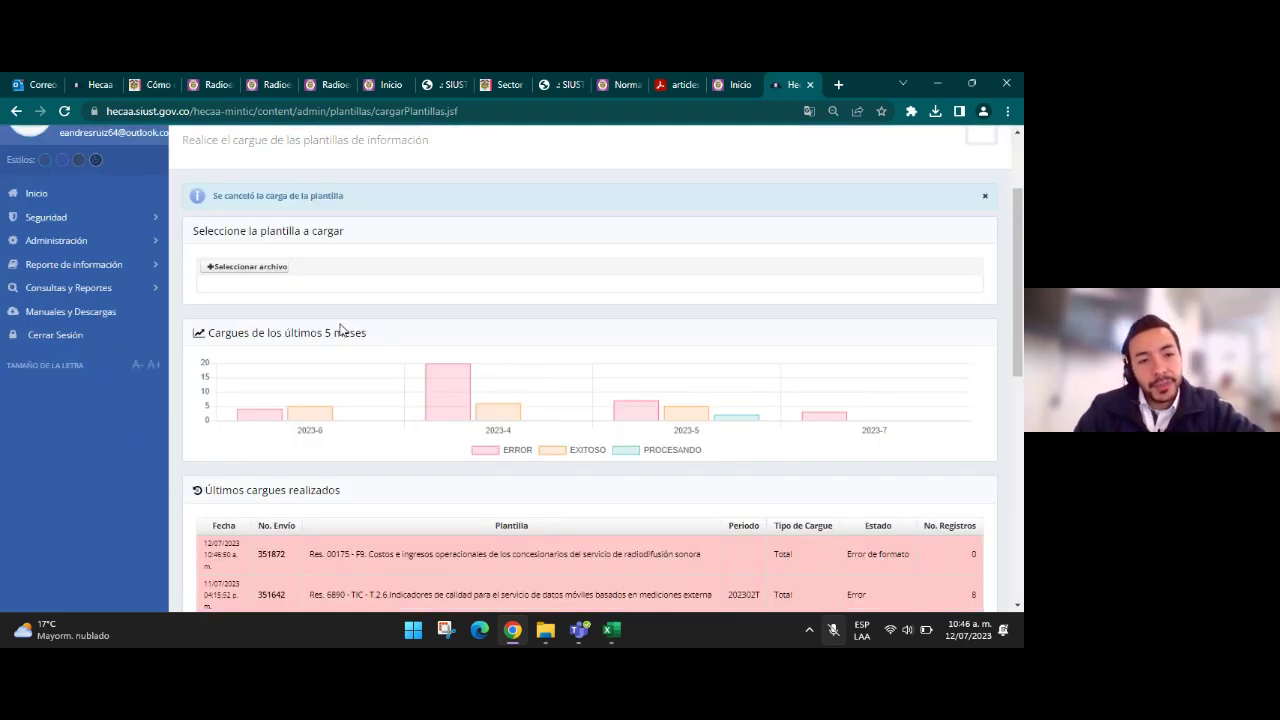
scroll(340, 330, down, 1)
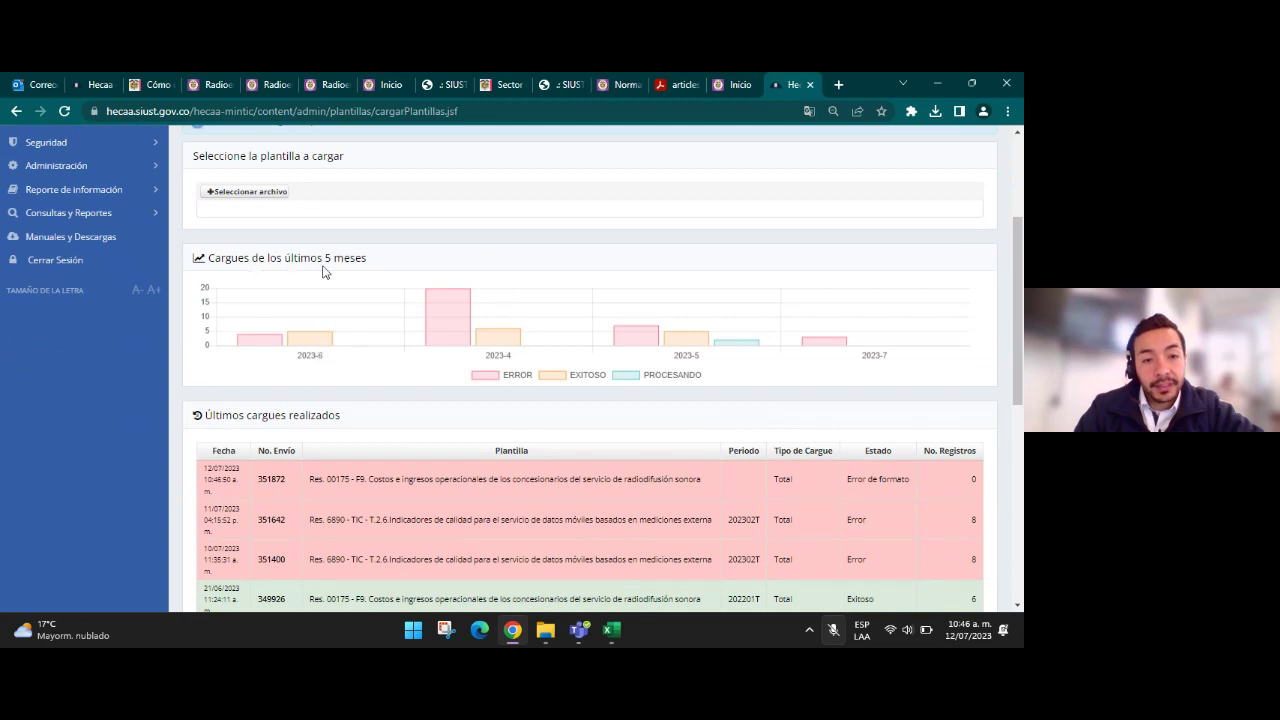
mouse_move(478, 388)
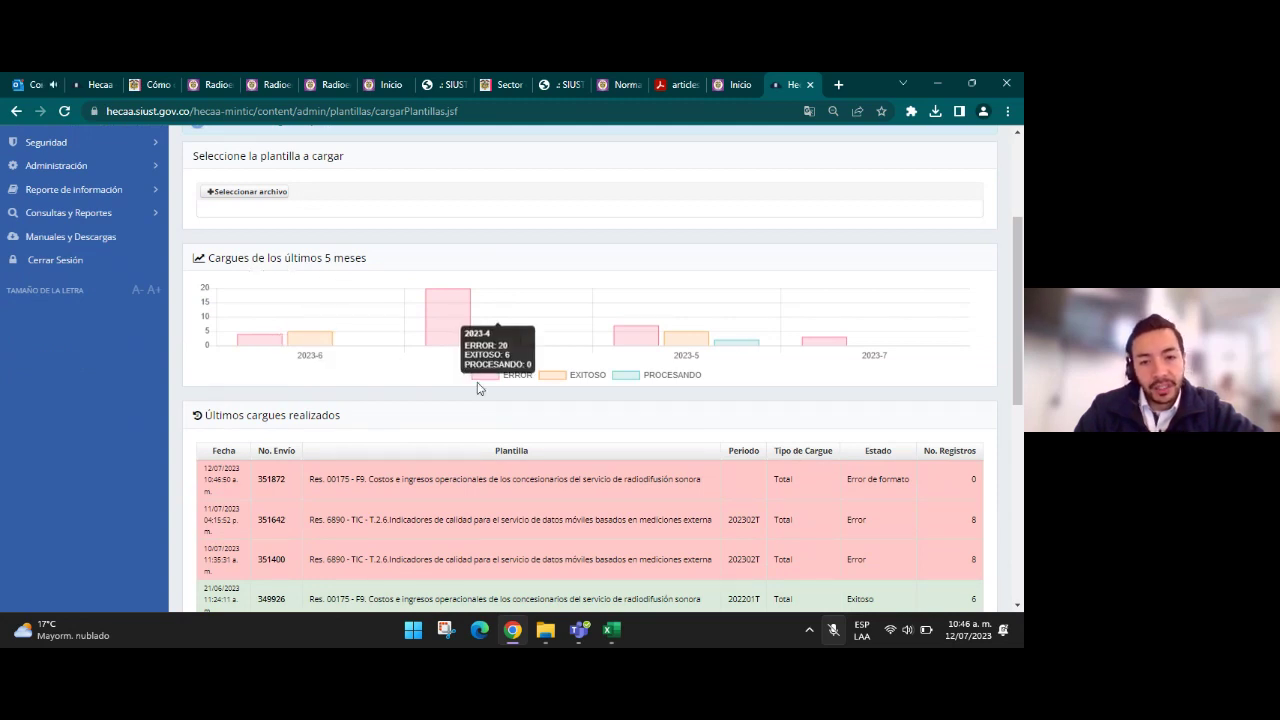
mouse_move(613, 384)
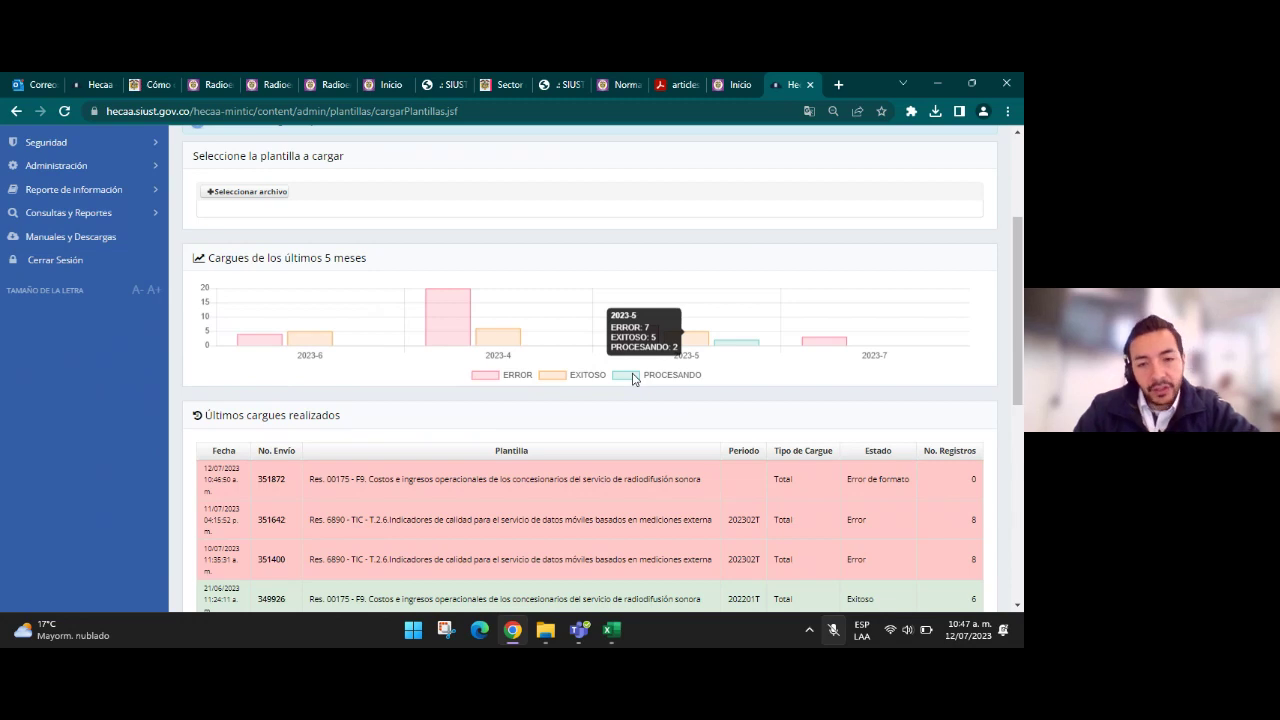
Review the Últimos cargues realizados list, comparing the template, period and status of failed and successful uploads
scroll(633, 379, down, 3)
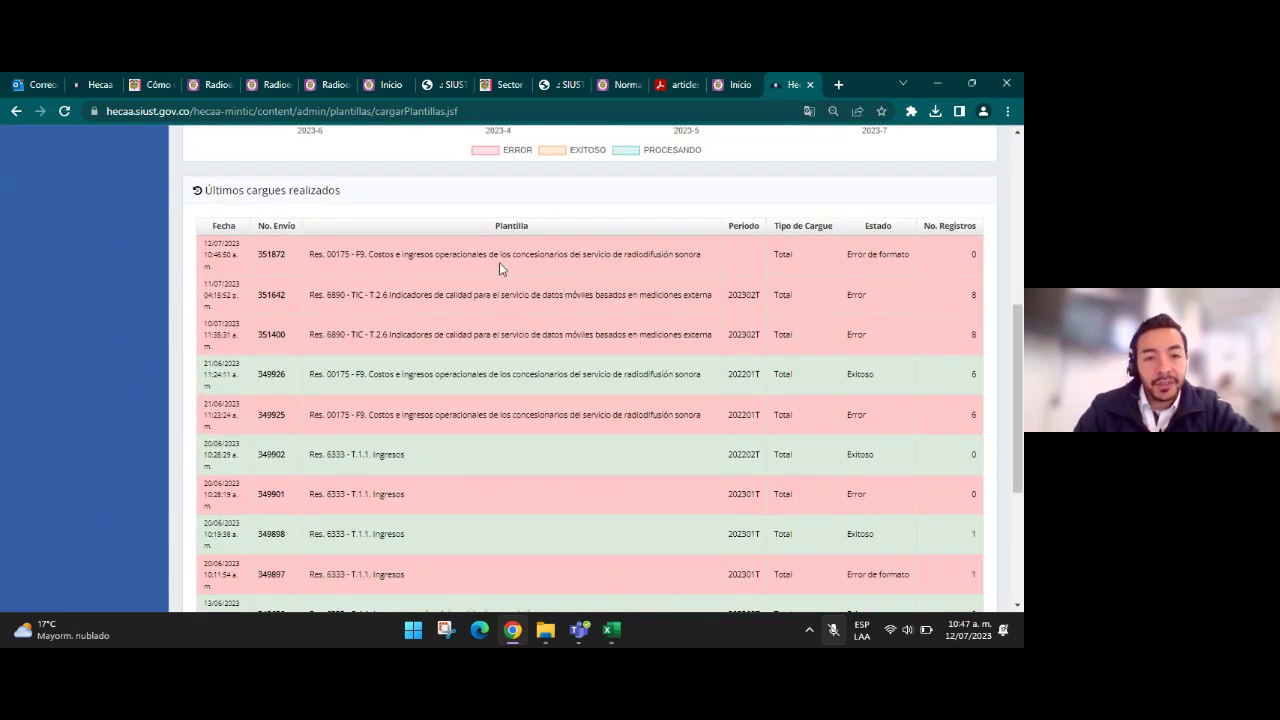
scroll(488, 313, down, 3)
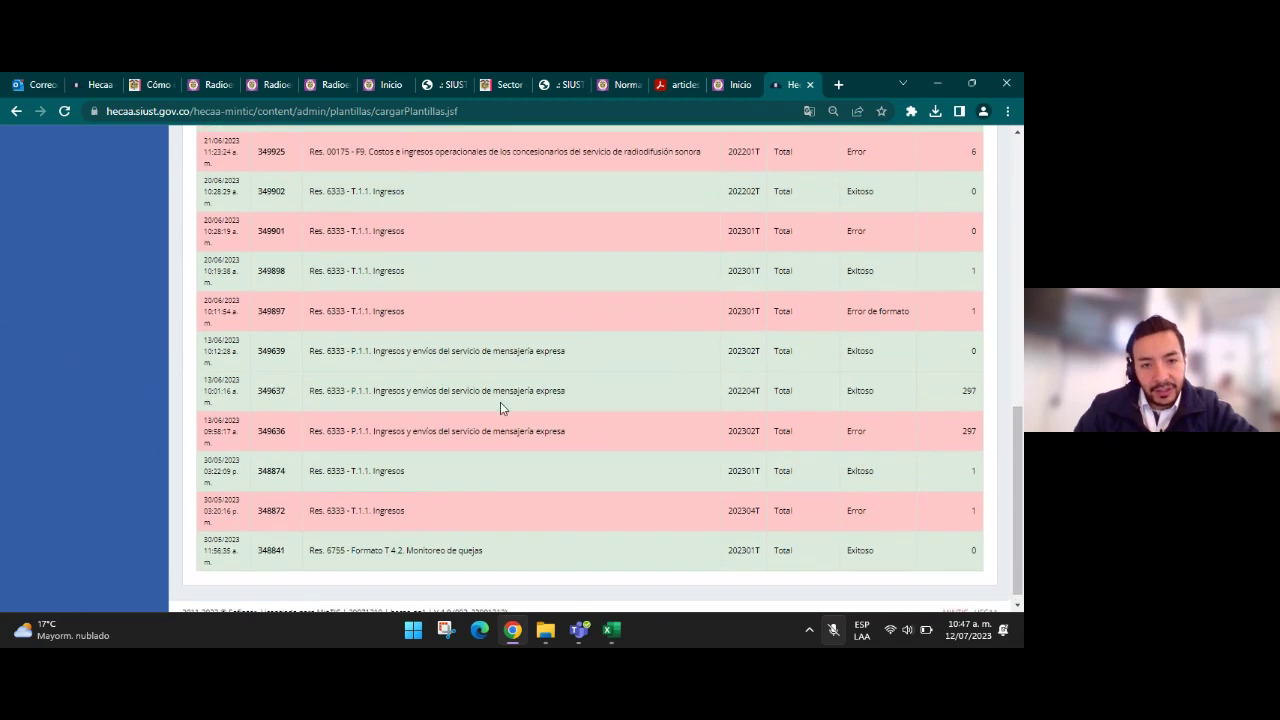
scroll(500, 402, up, 5)
scroll(500, 402, down, 1)
drag(462, 391, 563, 392)
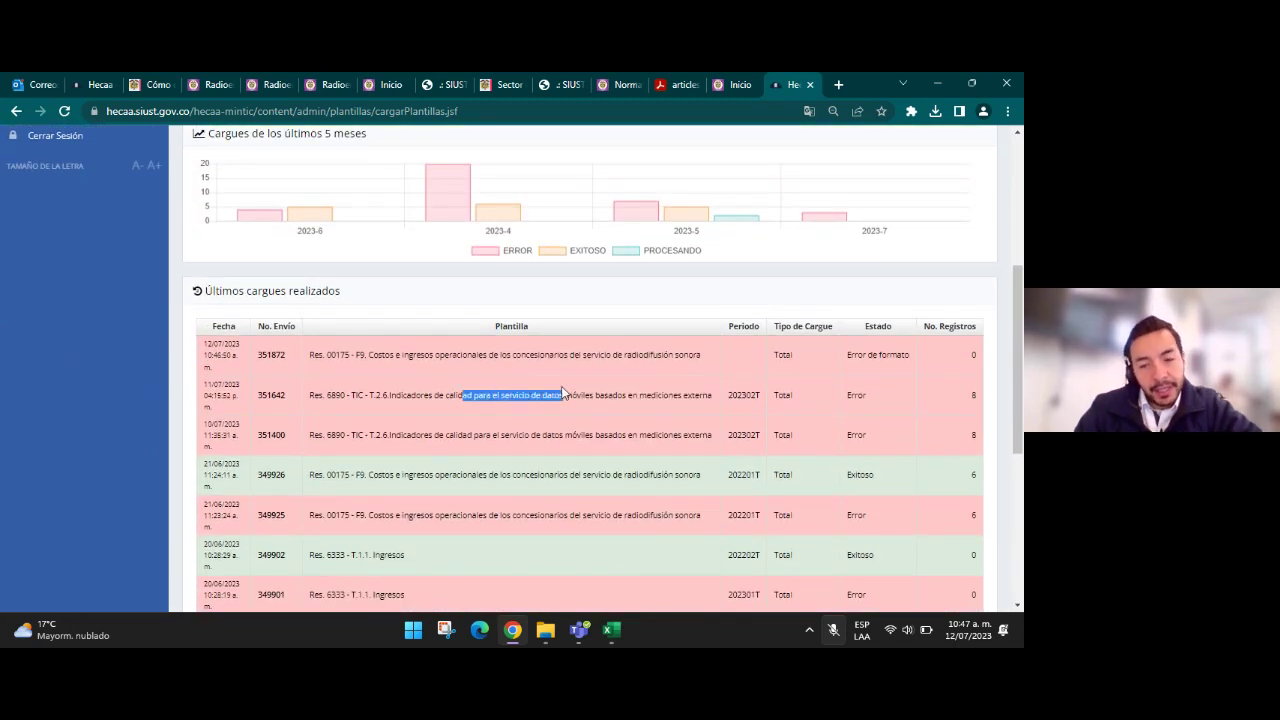
scroll(858, 291, down, 1)
scroll(866, 301, down, 1)
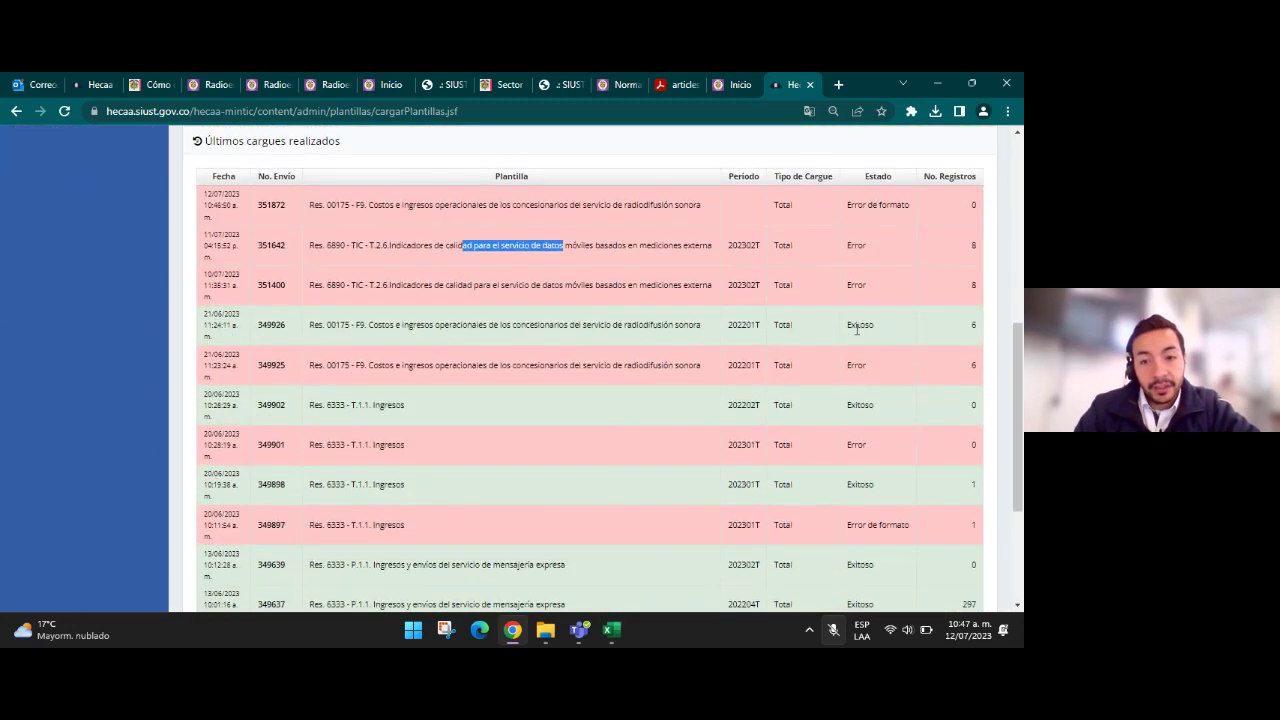
double_click(860, 325)
drag(632, 325, 570, 325)
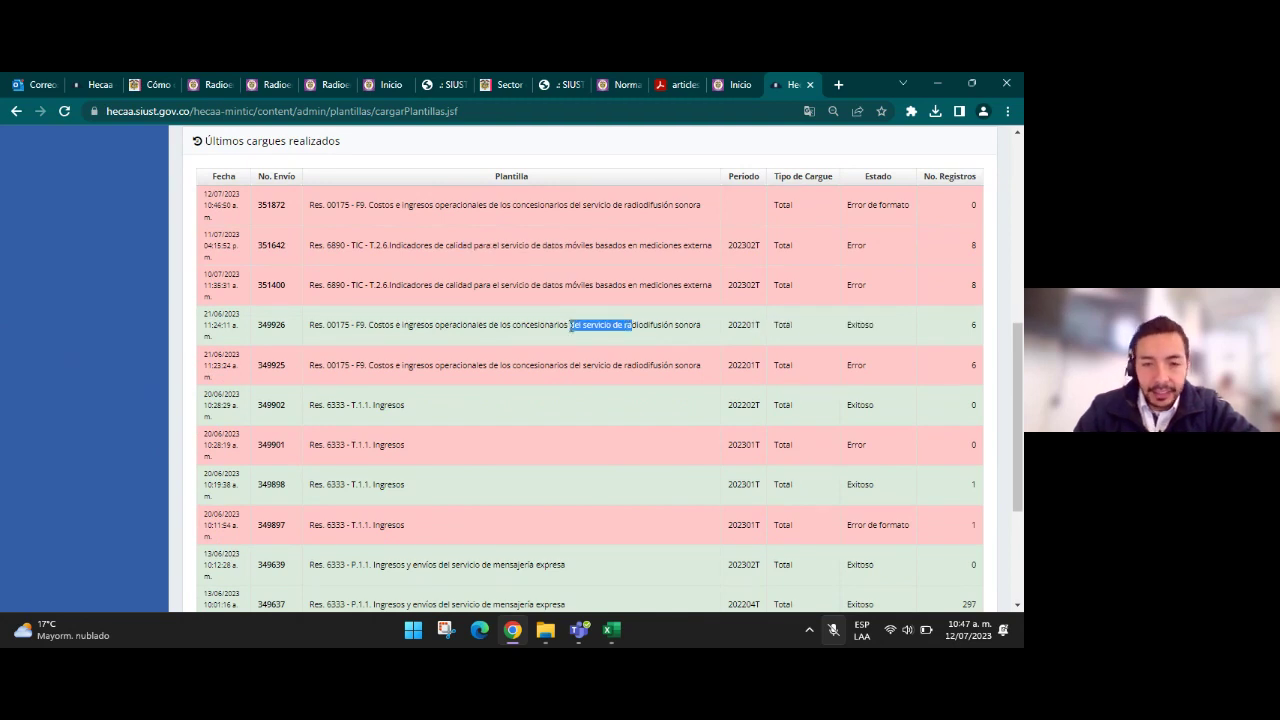
scroll(620, 338, down, 2)
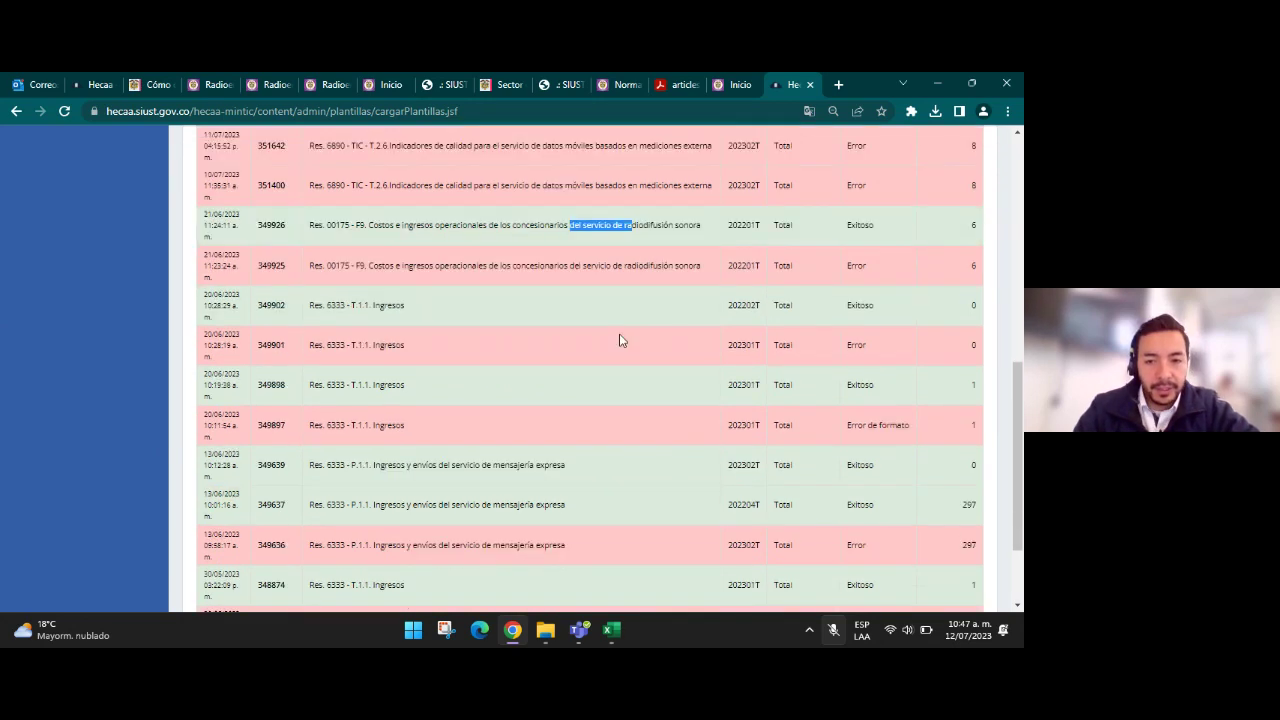
scroll(625, 338, down, 2)
Open the Cargar en cero page for reporting a template without information
scroll(645, 340, up, 10)
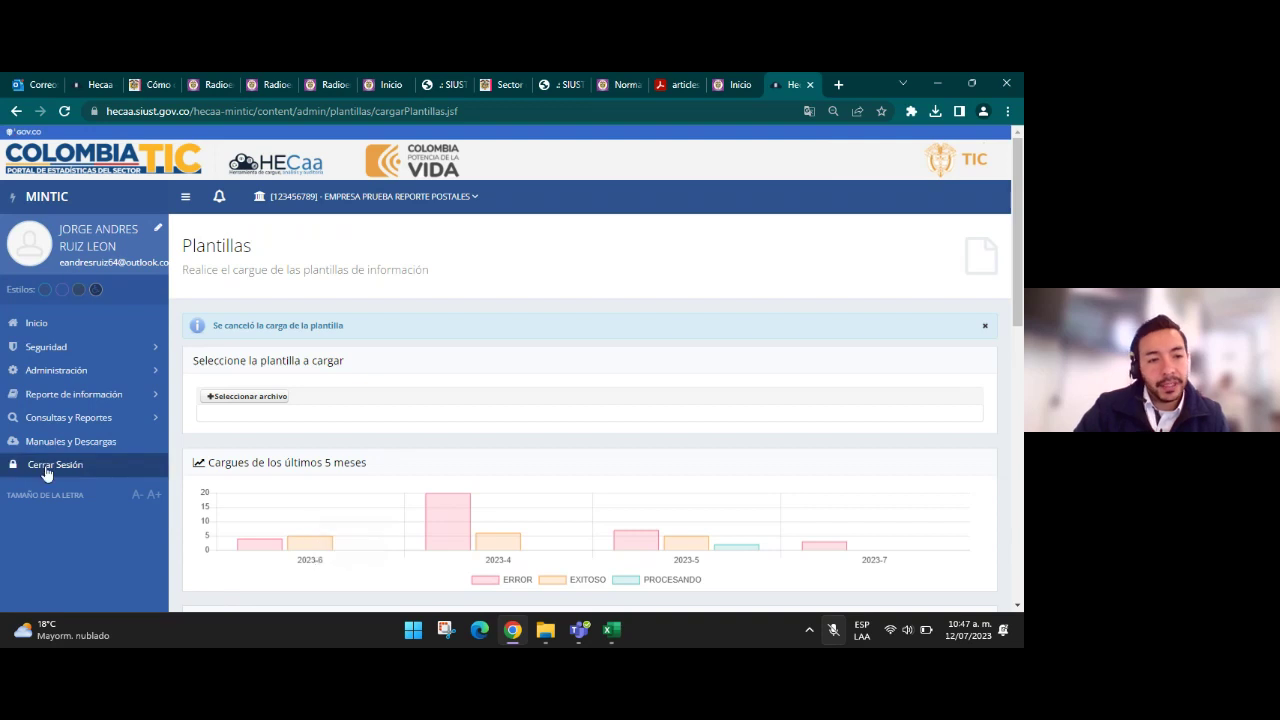
click(84, 395)
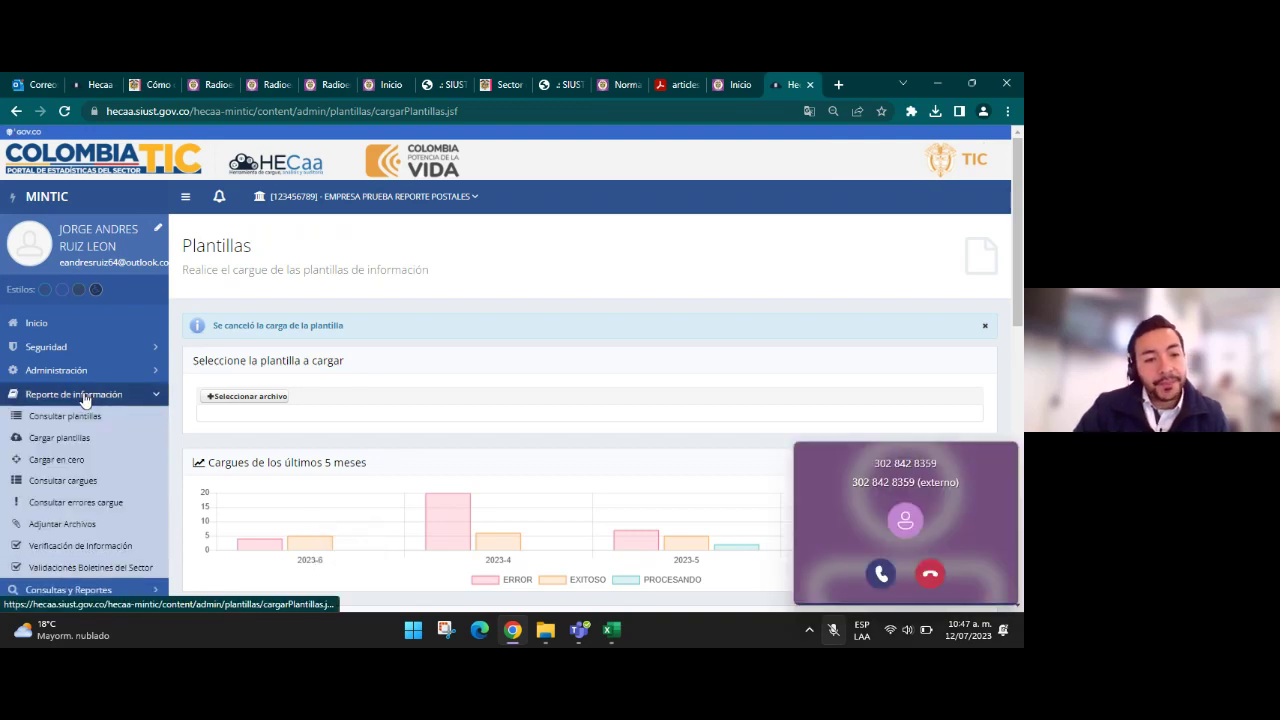
click(74, 466)
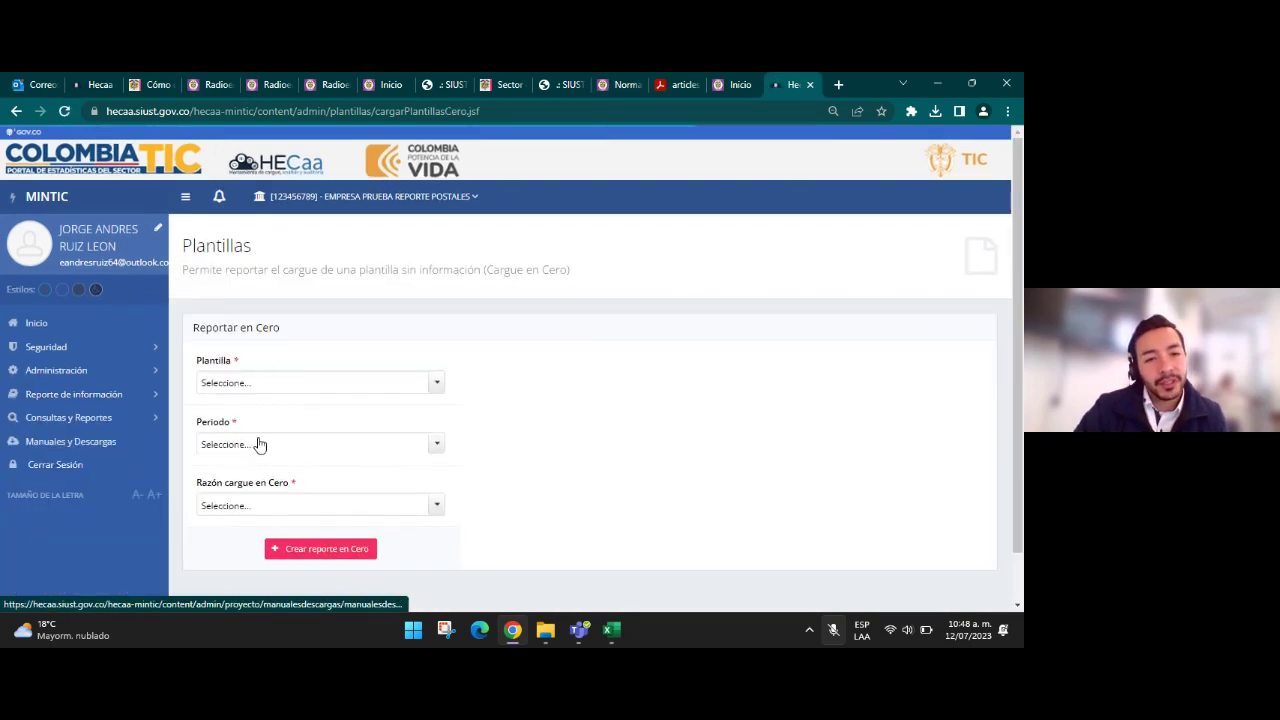
Choose Res. 00175 - F9. Costos e ingresos operacionales de los concesionarios del servicio de radiodifusión sonora as the template for the zero report
click(440, 389)
scroll(389, 430, down, 3)
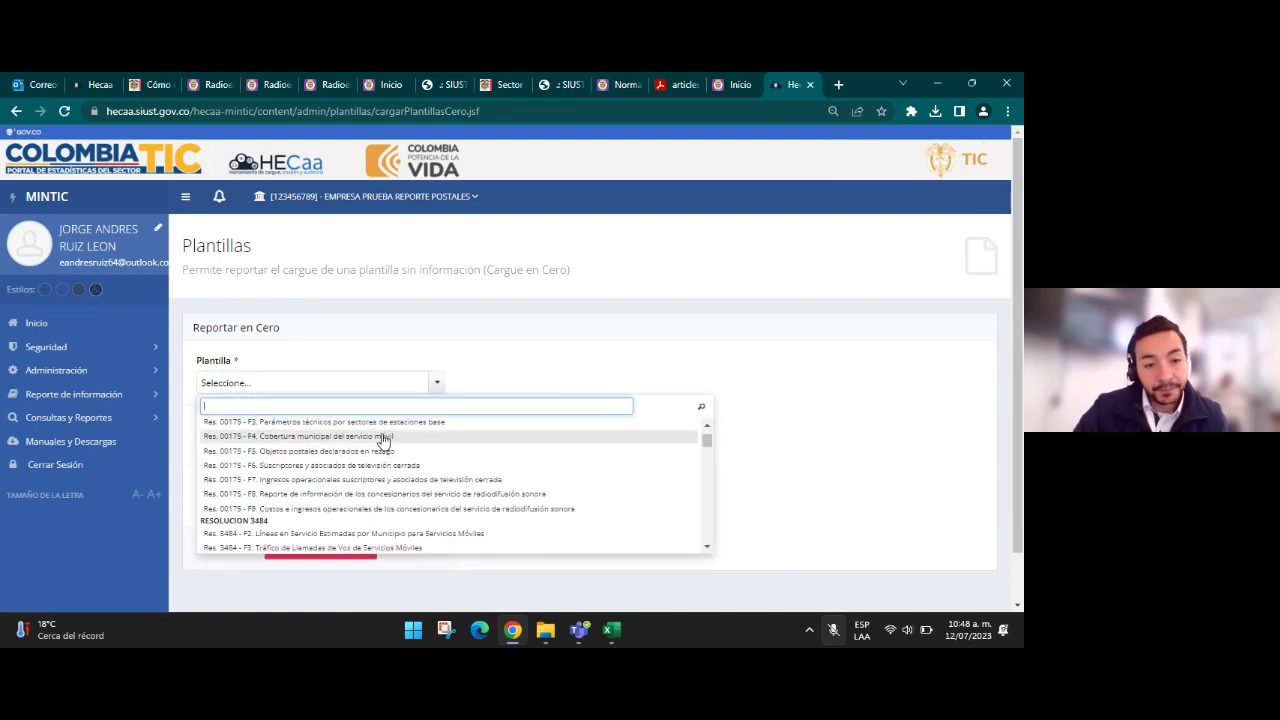
click(489, 340)
click(434, 384)
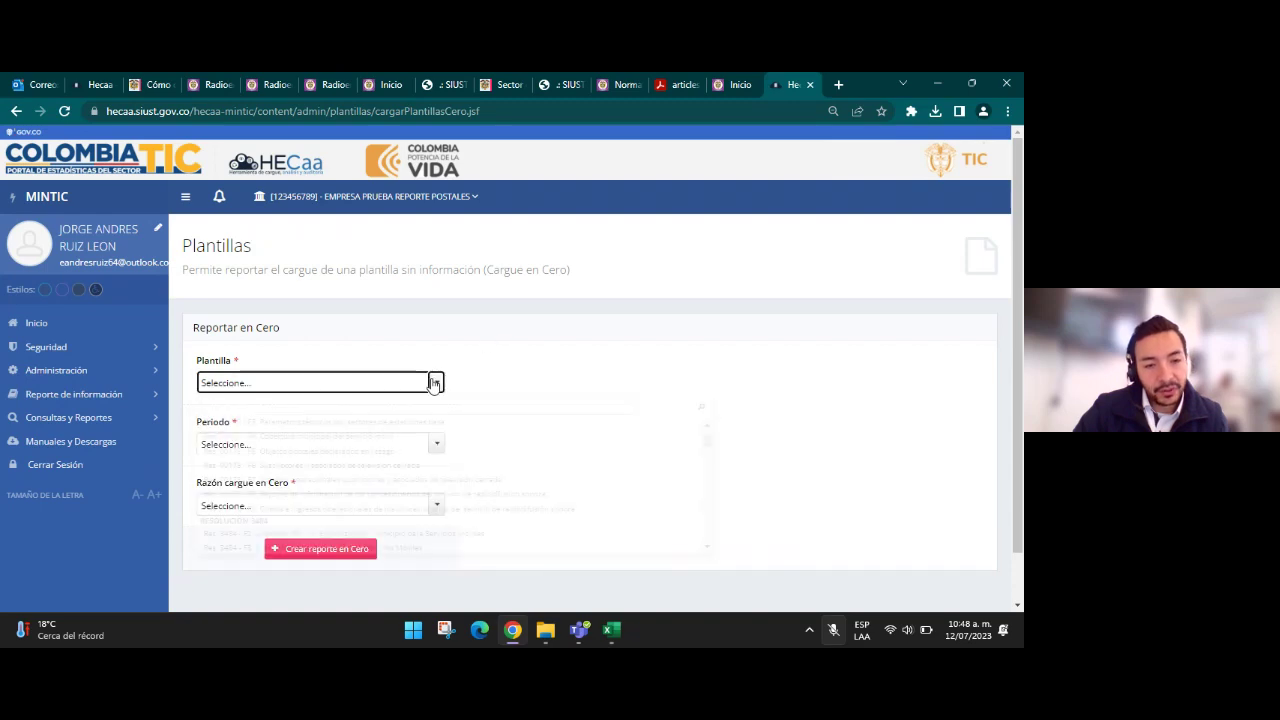
scroll(330, 503, down, 4)
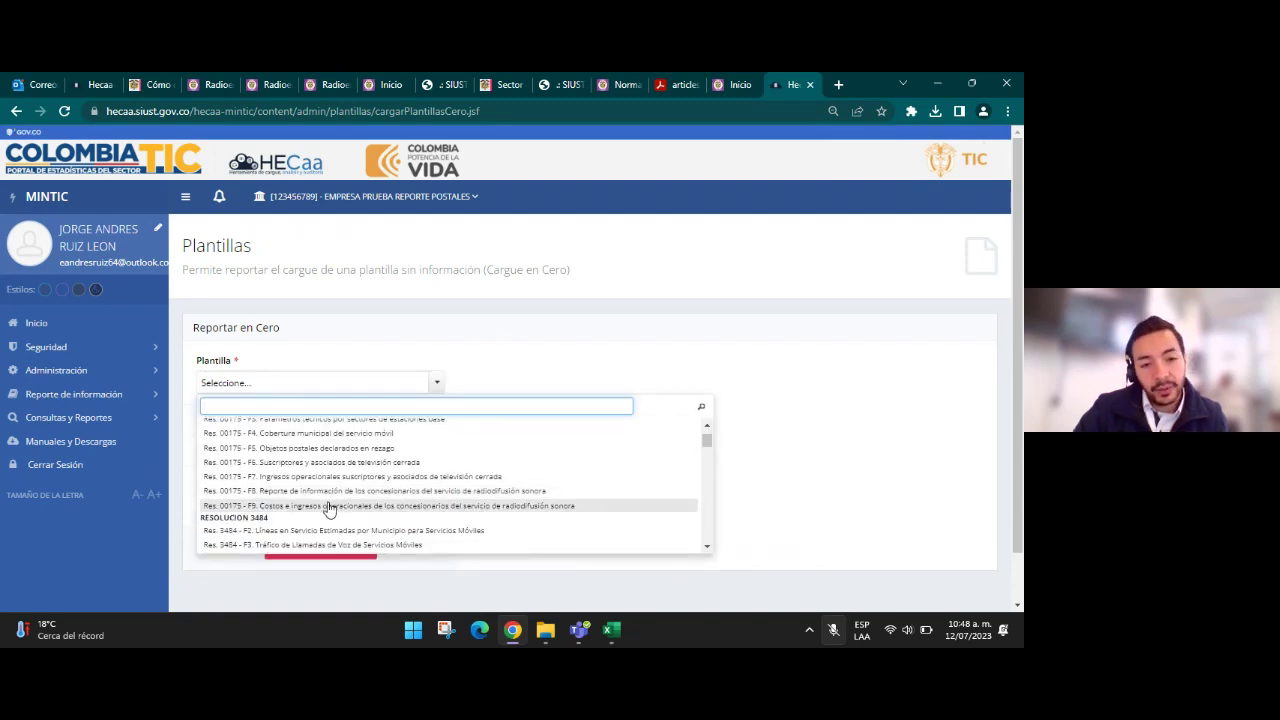
click(330, 506)
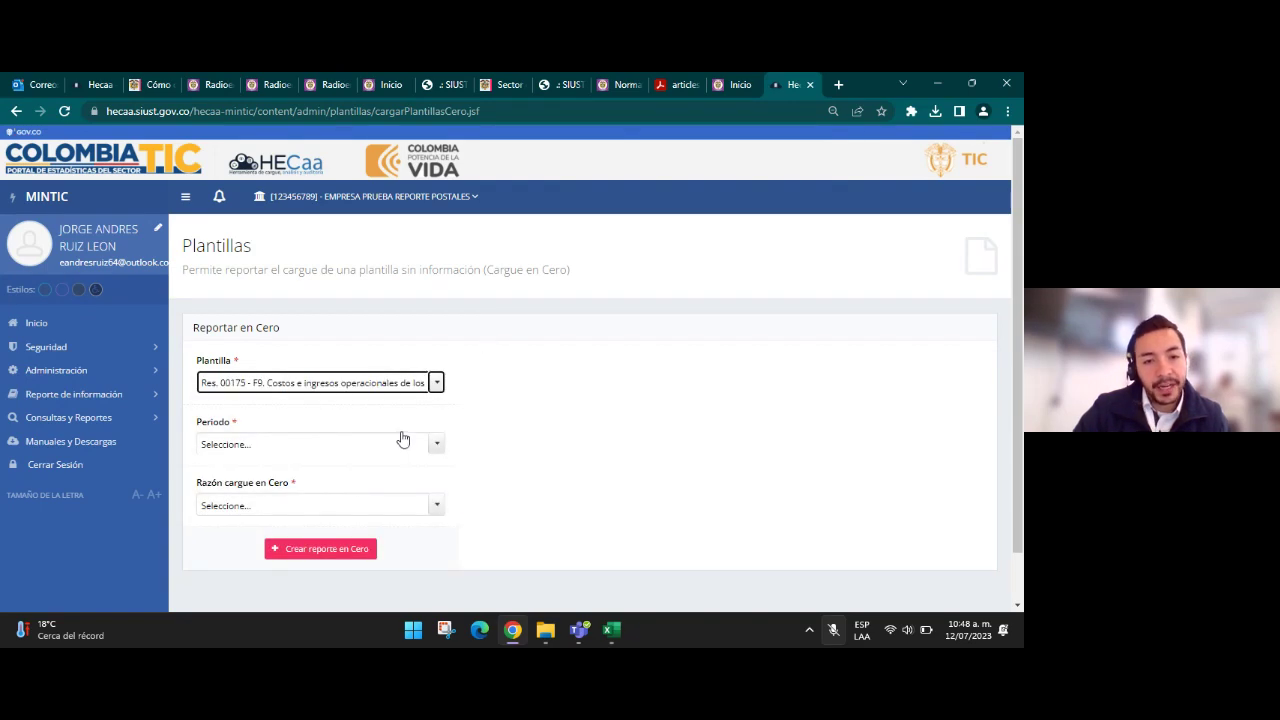
Create the zero report for Trimestre 2o de 2023 with the reason EL OPERADOR NO PRESENTÓ ACTIVIDAD DURANTE EL PERIODO DE REPORTE
click(437, 446)
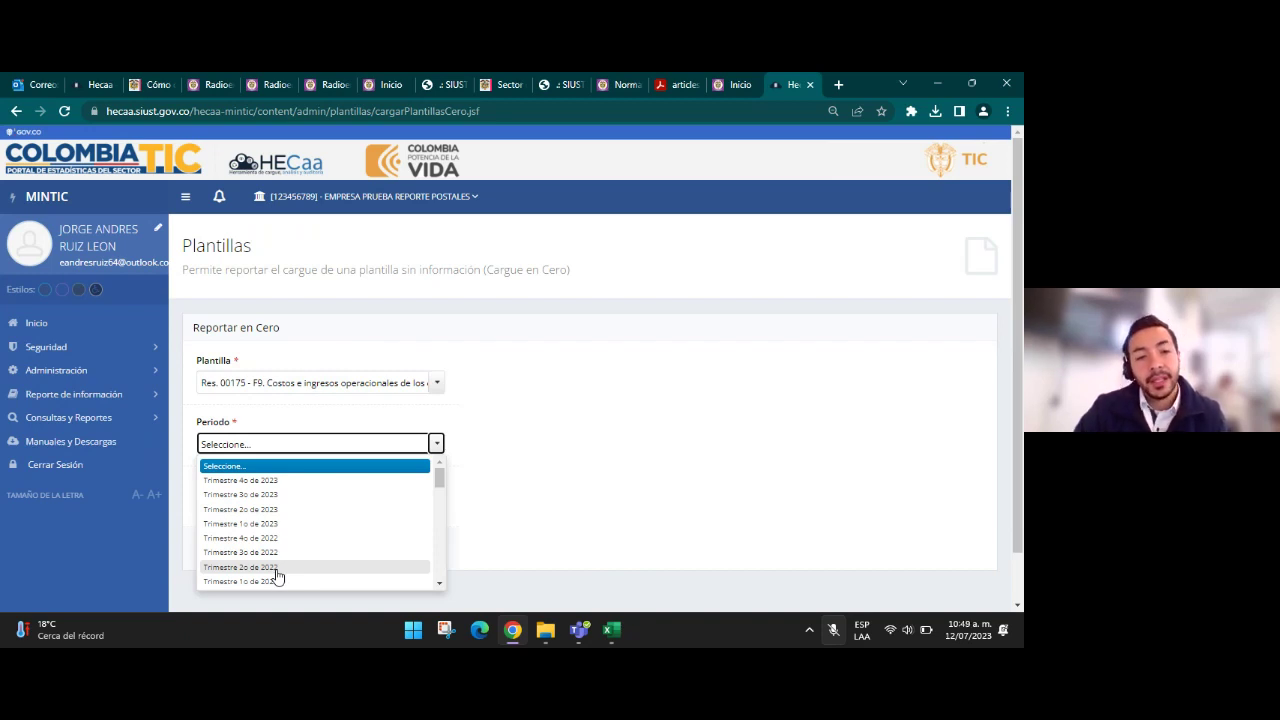
click(282, 512)
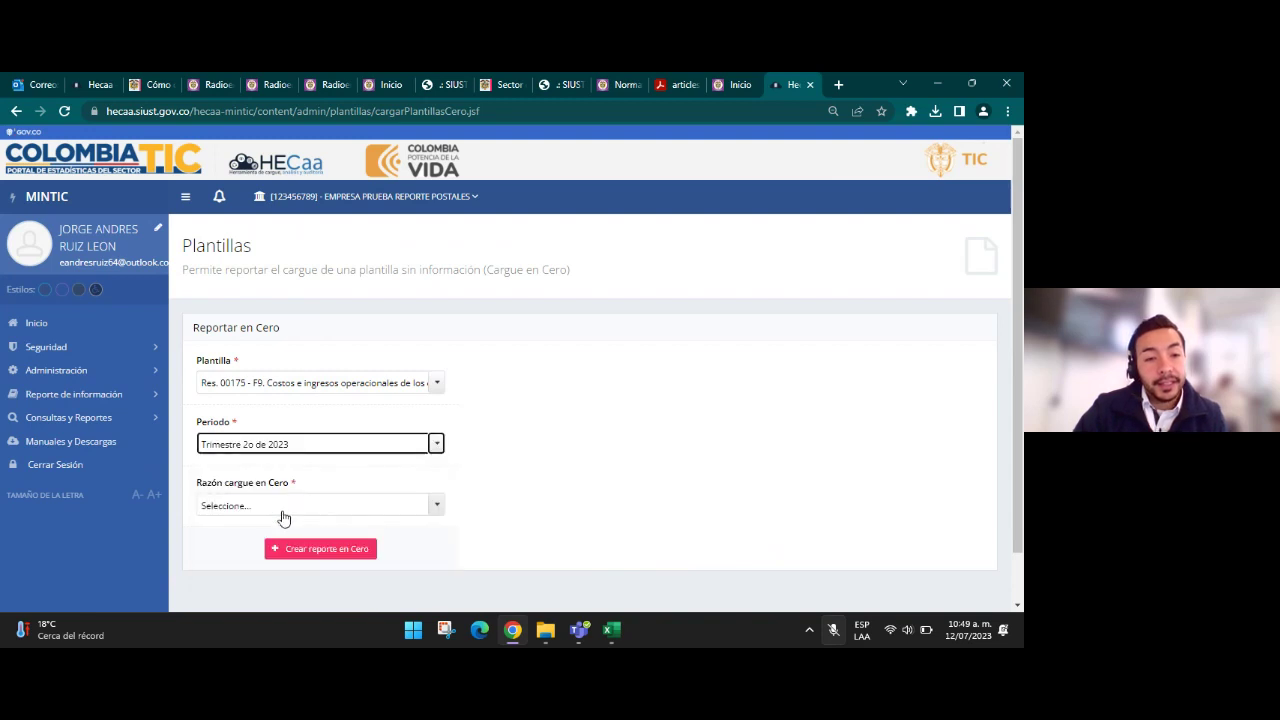
click(437, 507)
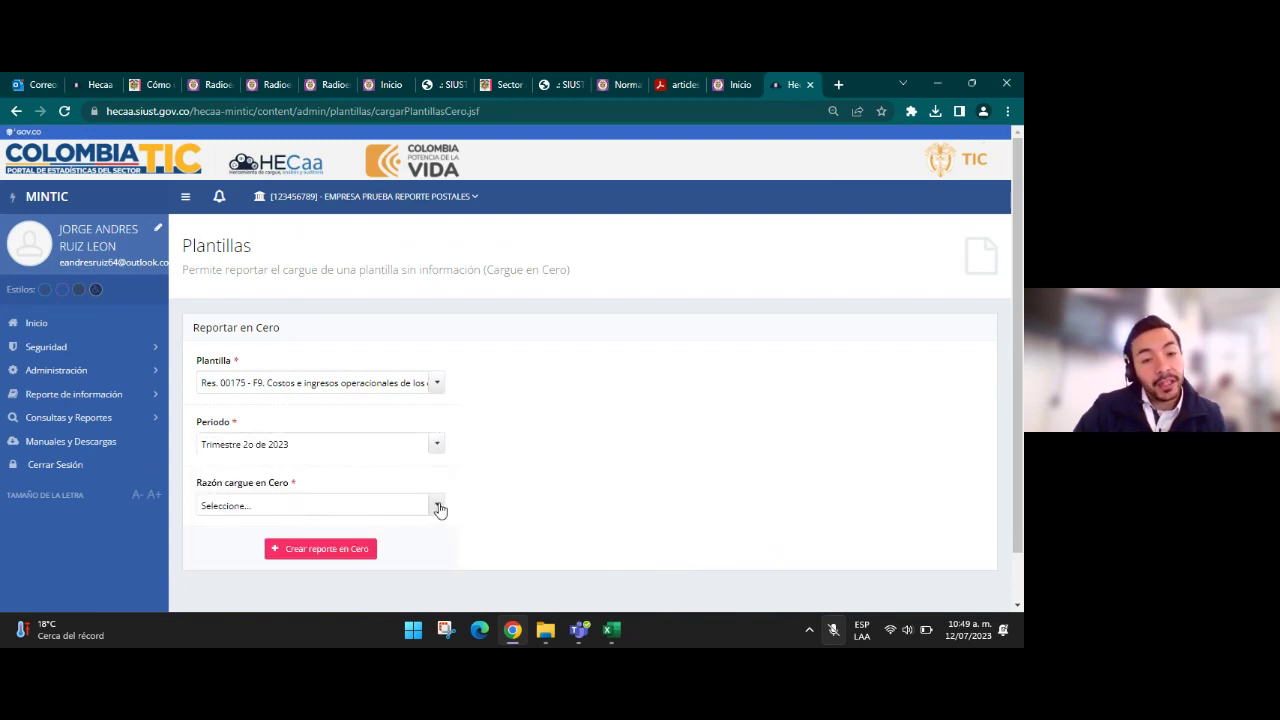
click(439, 509)
scroll(363, 509, down, 1)
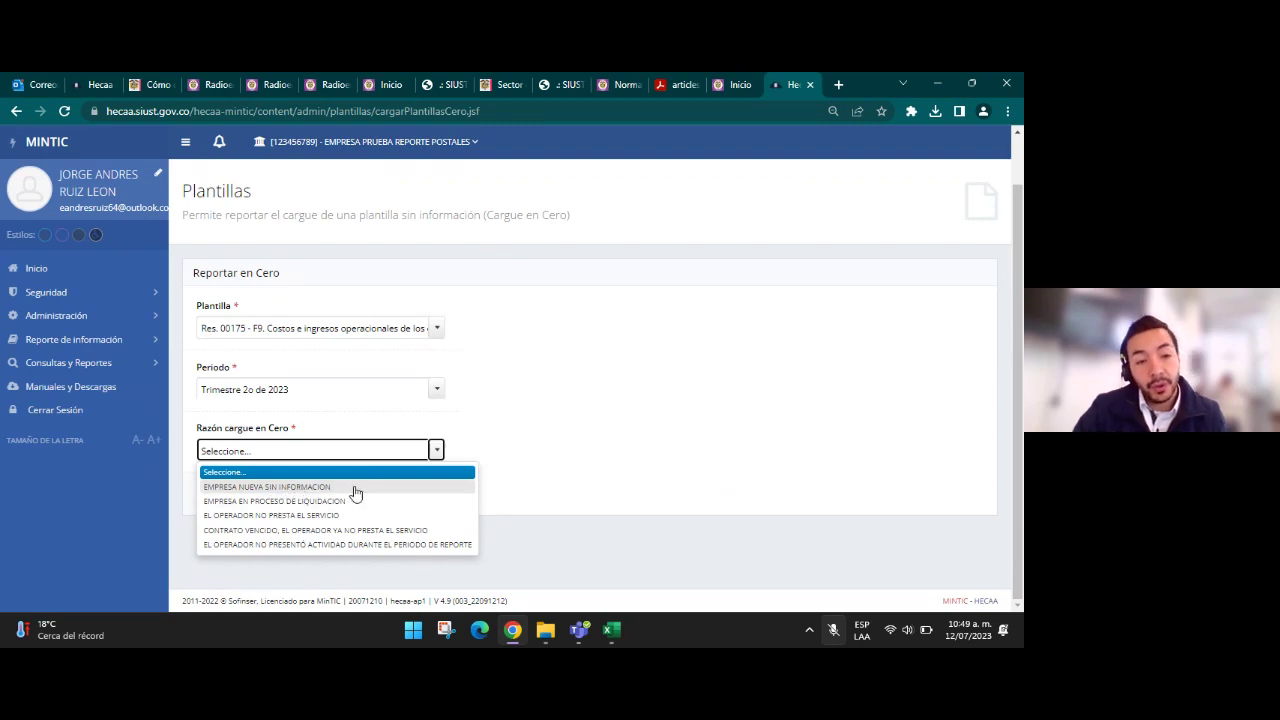
click(300, 546)
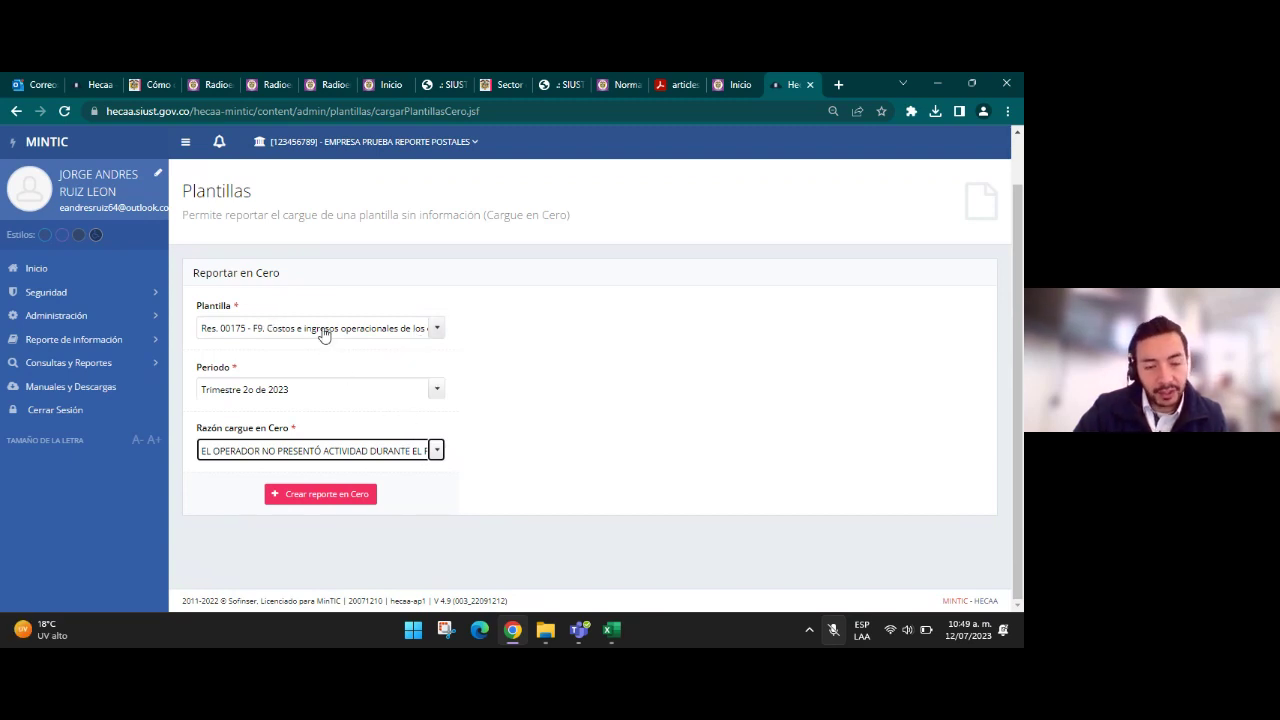
click(333, 497)
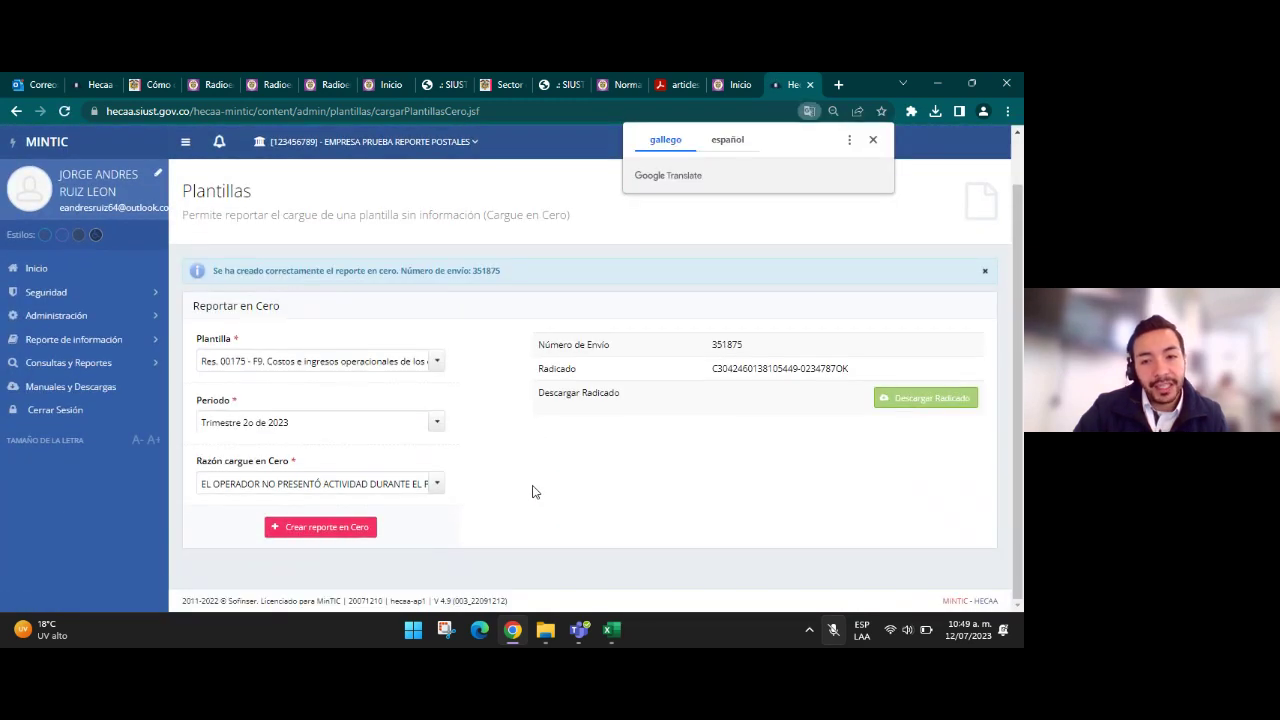
Download the zero report's radicado and open the PDF
double_click(572, 343)
click(945, 399)
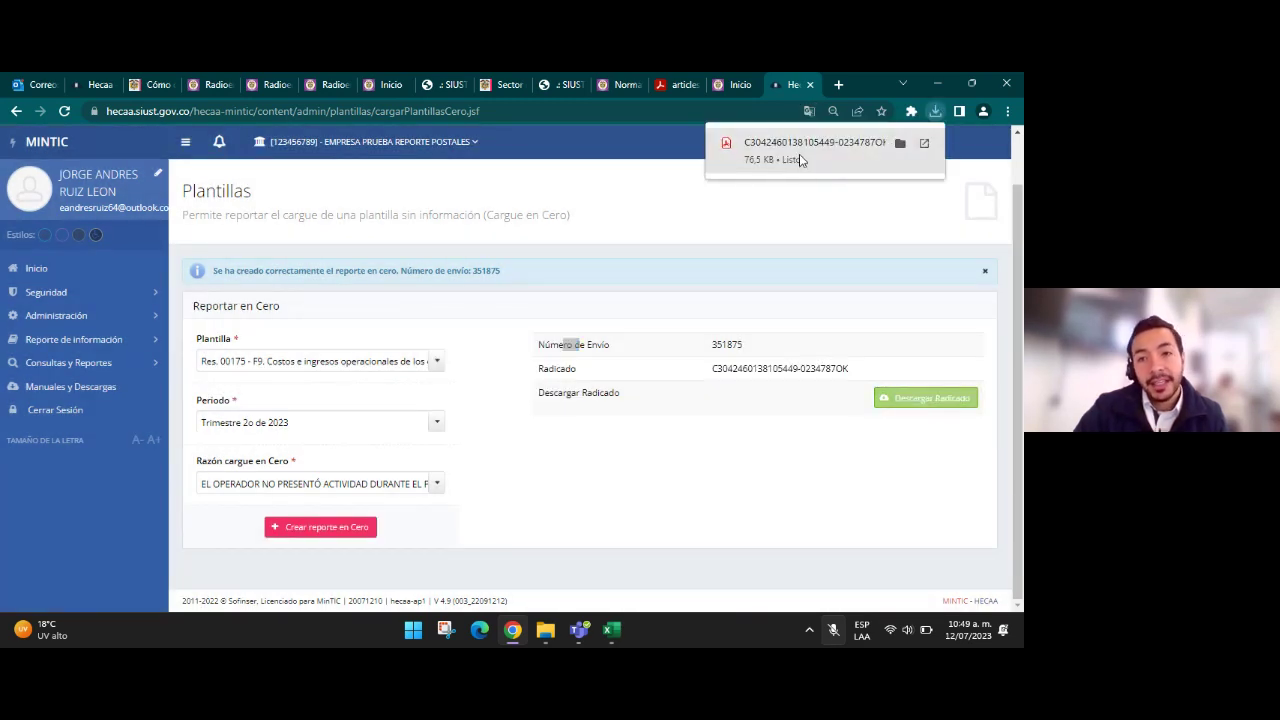
click(800, 152)
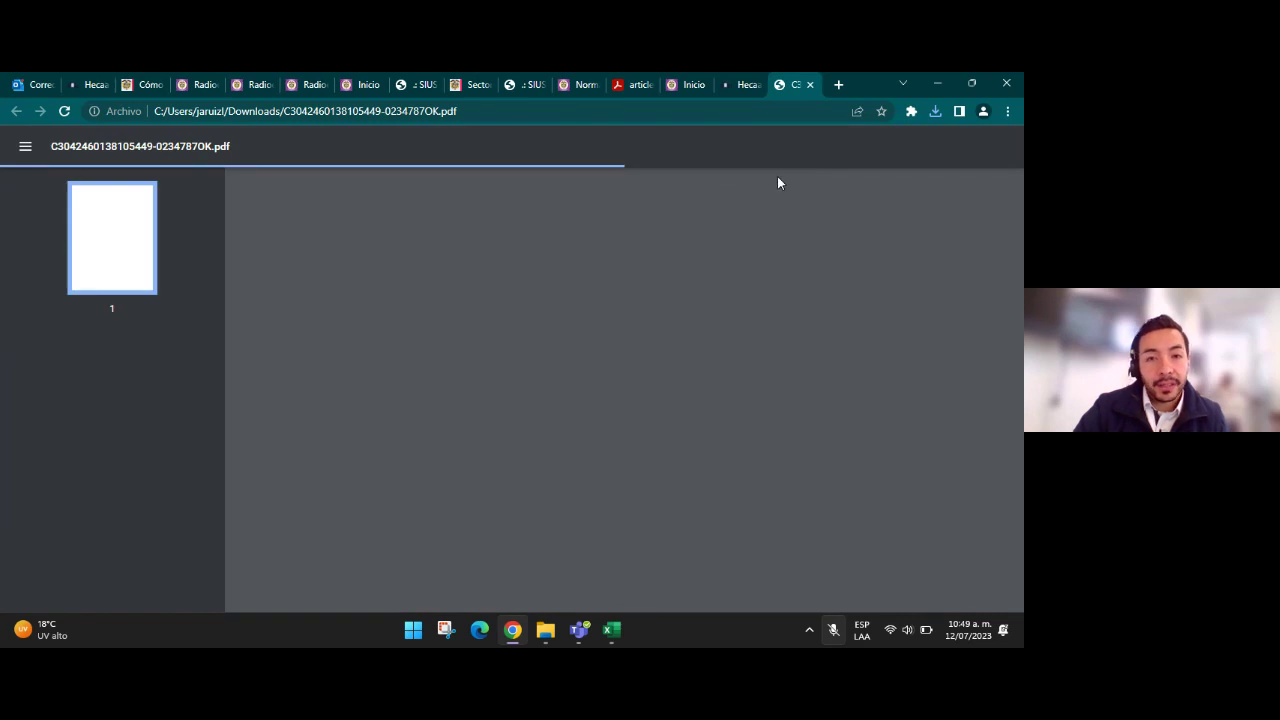